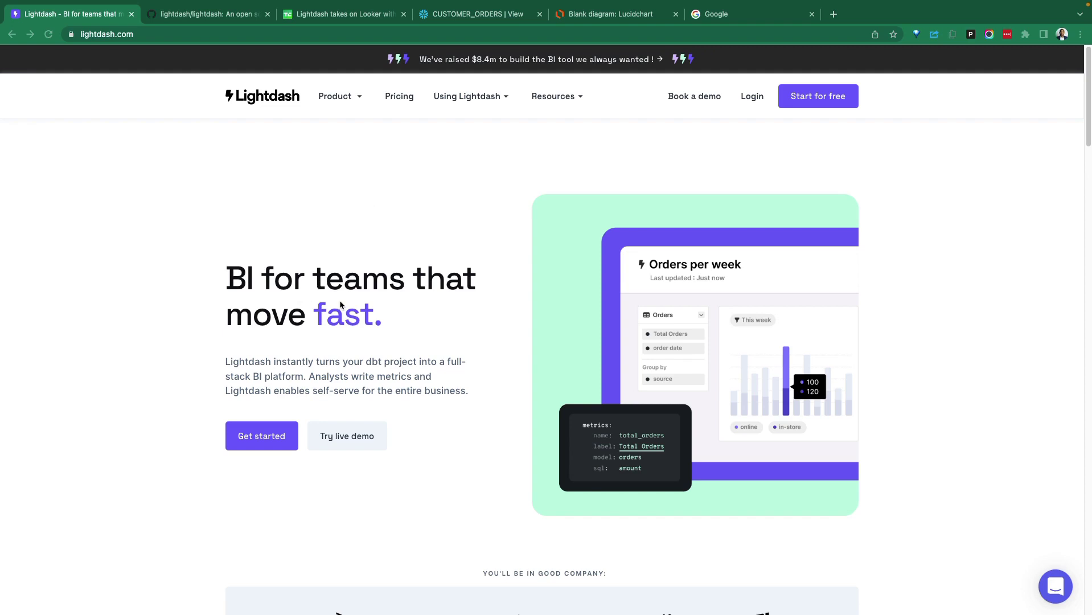
Bring up the lightdash/lightdash GitHub repository and browse its README and file list
scroll(408, 282, down, 5)
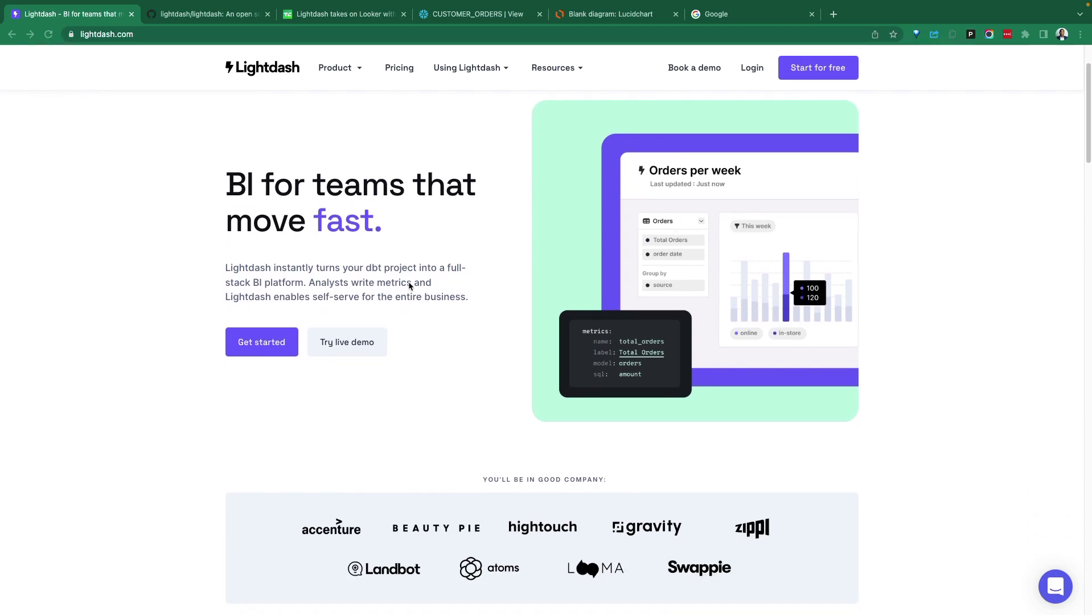
scroll(409, 285, down, 8)
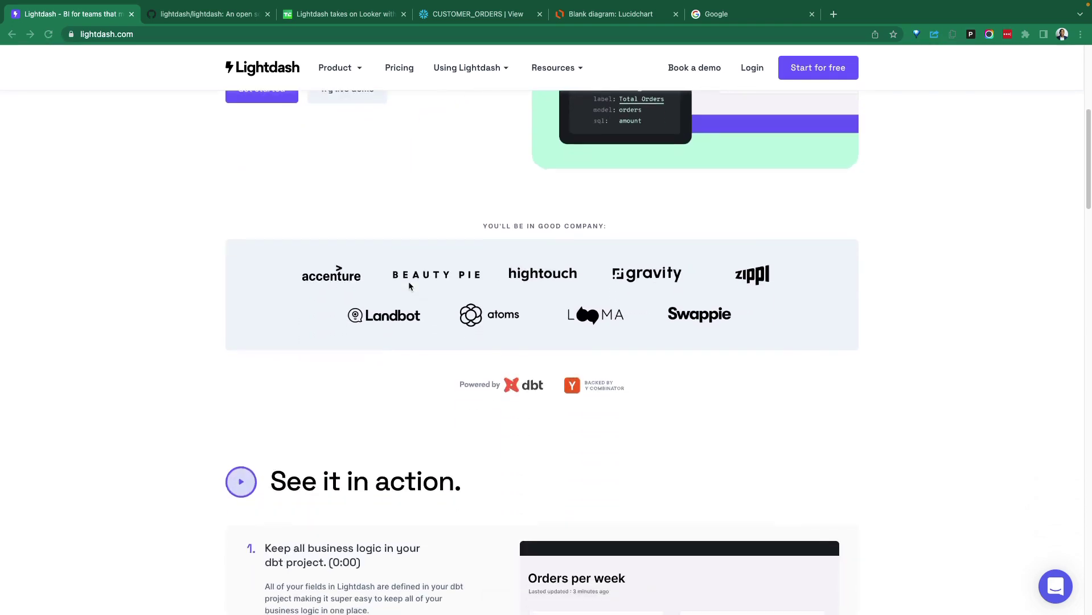
scroll(409, 285, up, 4)
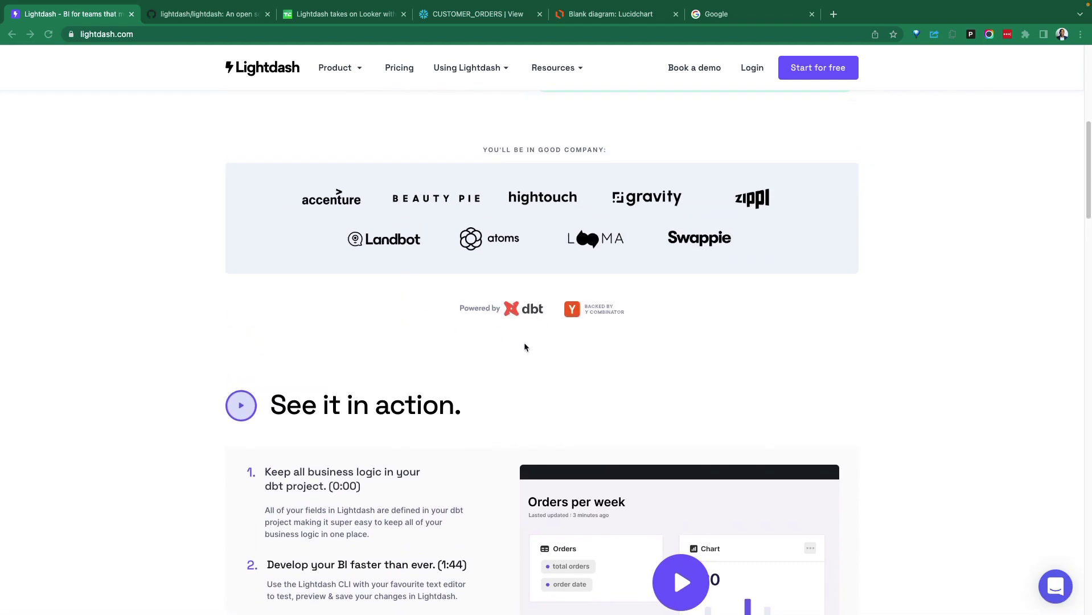
scroll(530, 320, up, 8)
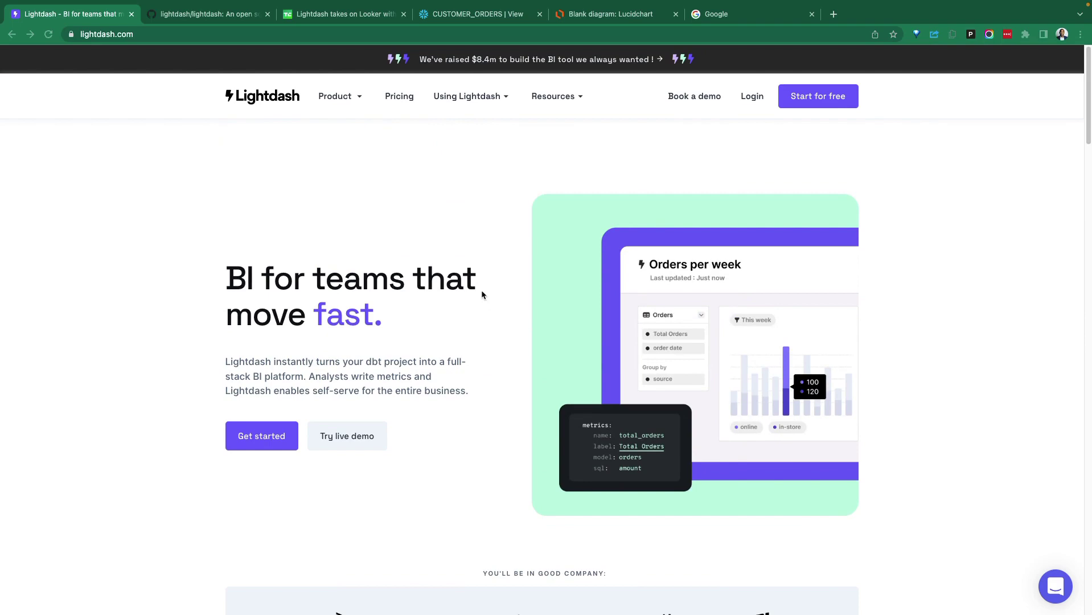
click(232, 15)
scroll(245, 220, up, 7)
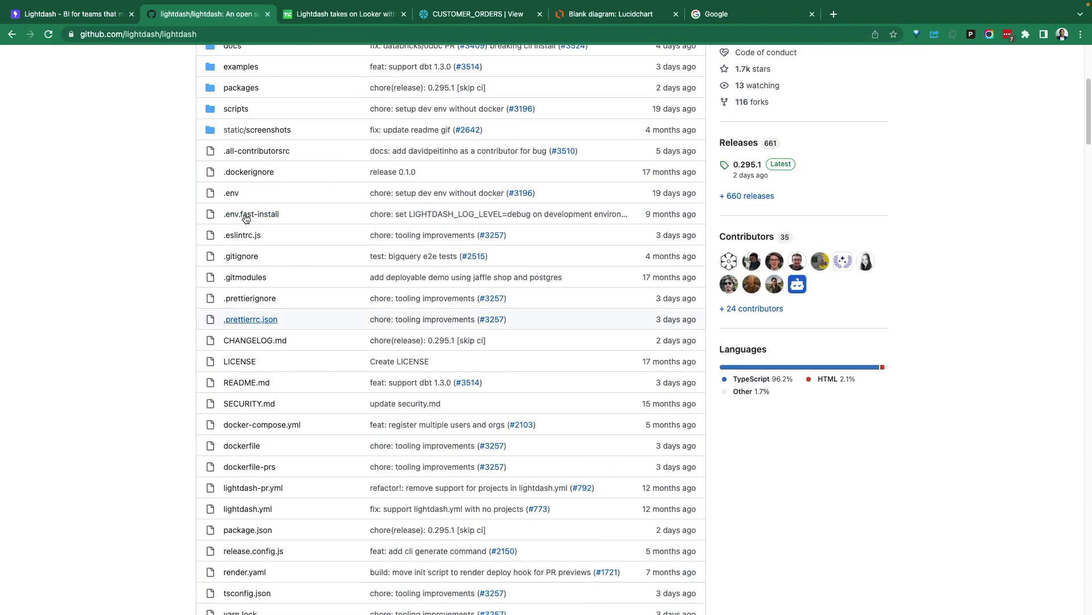
scroll(246, 219, up, 5)
scroll(216, 213, down, 9)
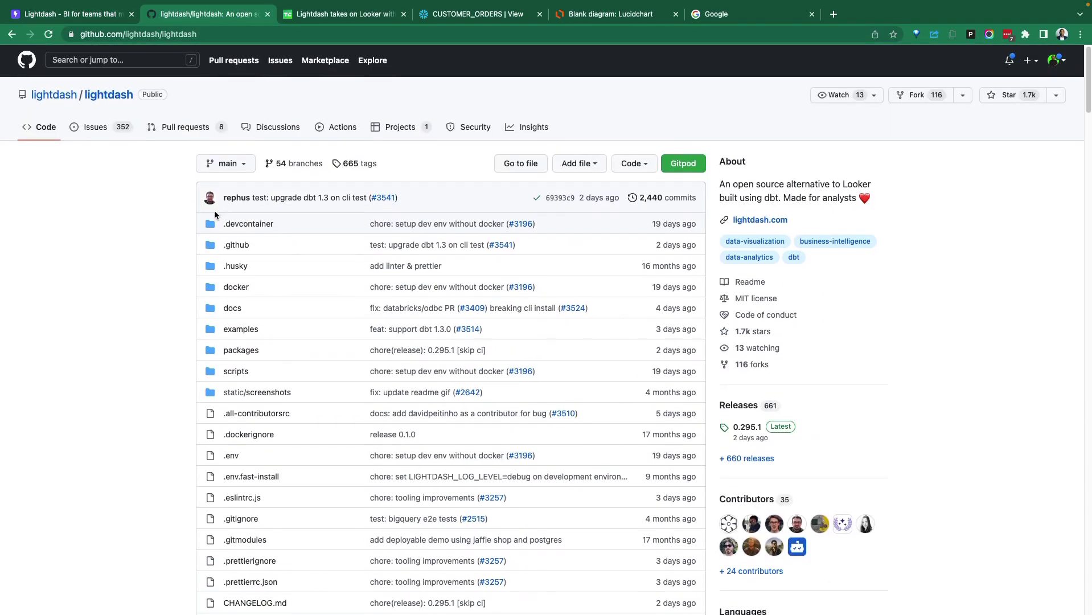
scroll(215, 215, down, 7)
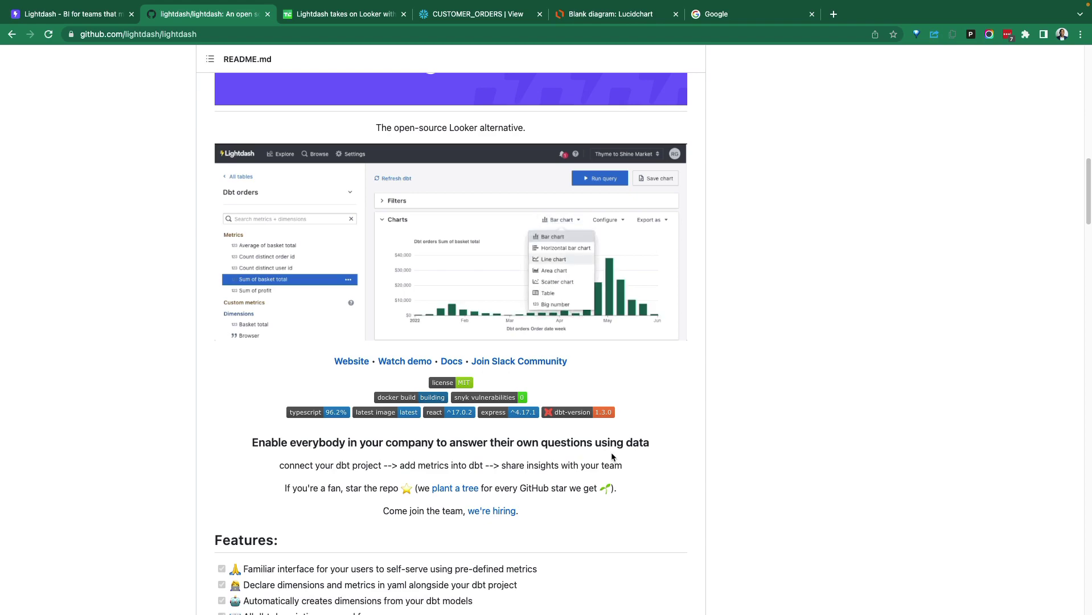
scroll(546, 350, down, 2)
scroll(548, 353, up, 20)
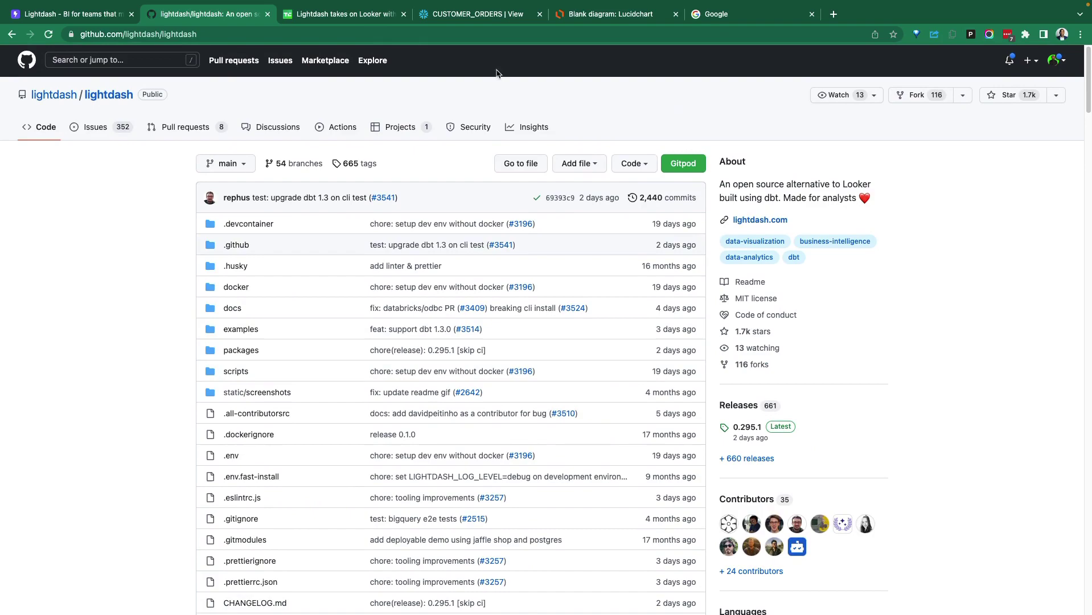
Open the TechCrunch article on Lightdash taking on Looker and scroll to its headline
click(333, 13)
scroll(385, 239, up, 20)
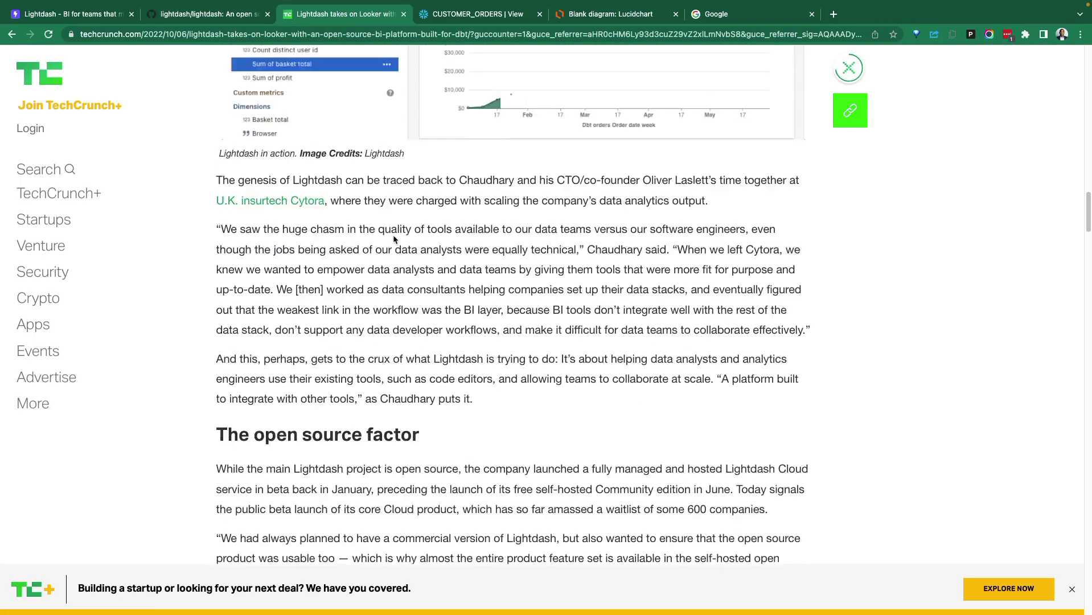
scroll(388, 239, up, 8)
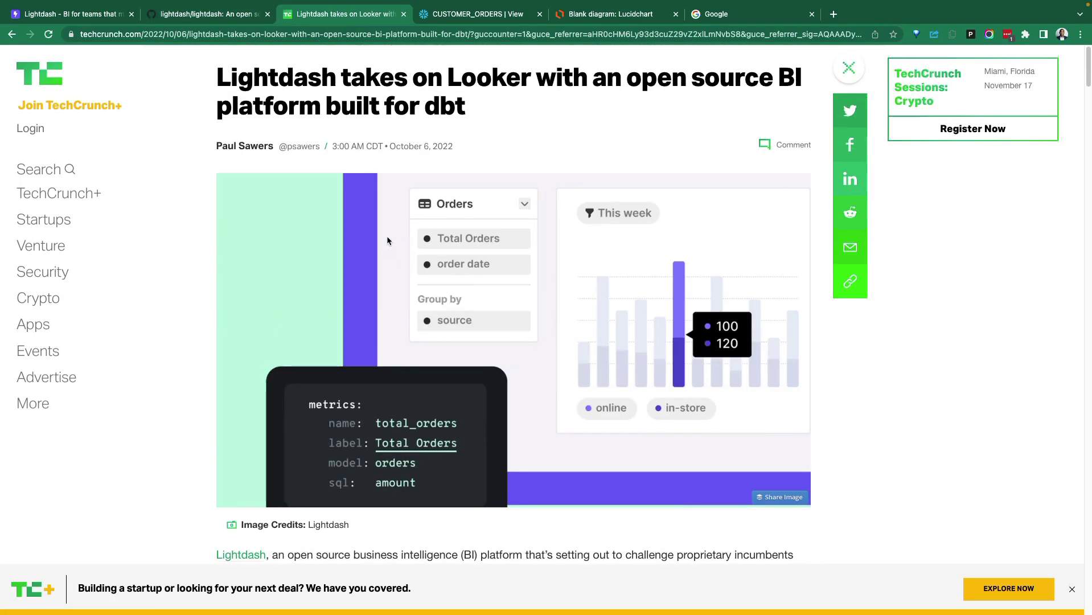
scroll(484, 250, down, 1)
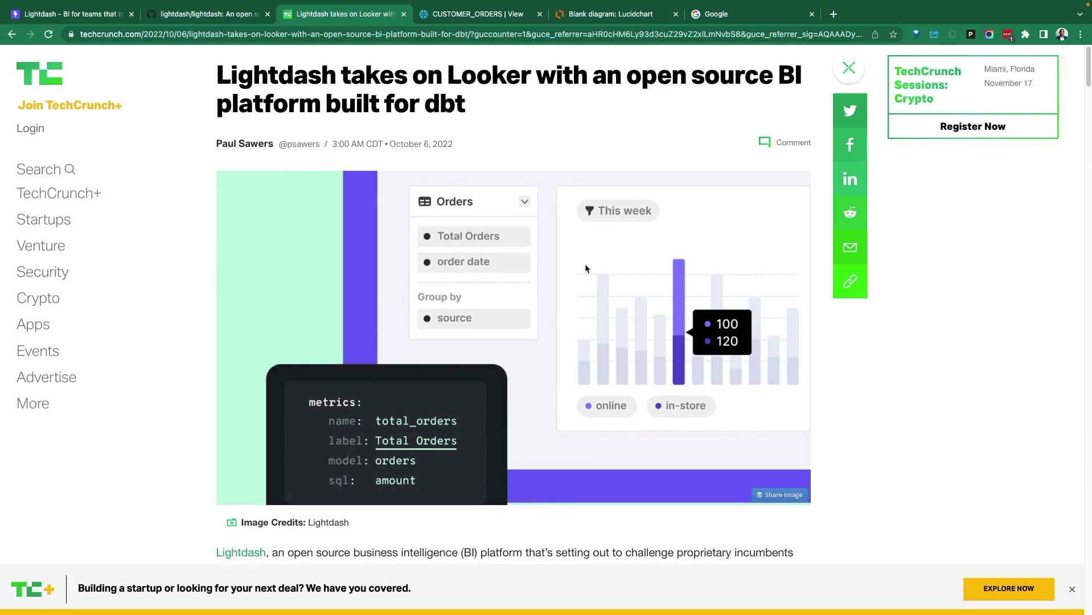
scroll(585, 268, down, 1)
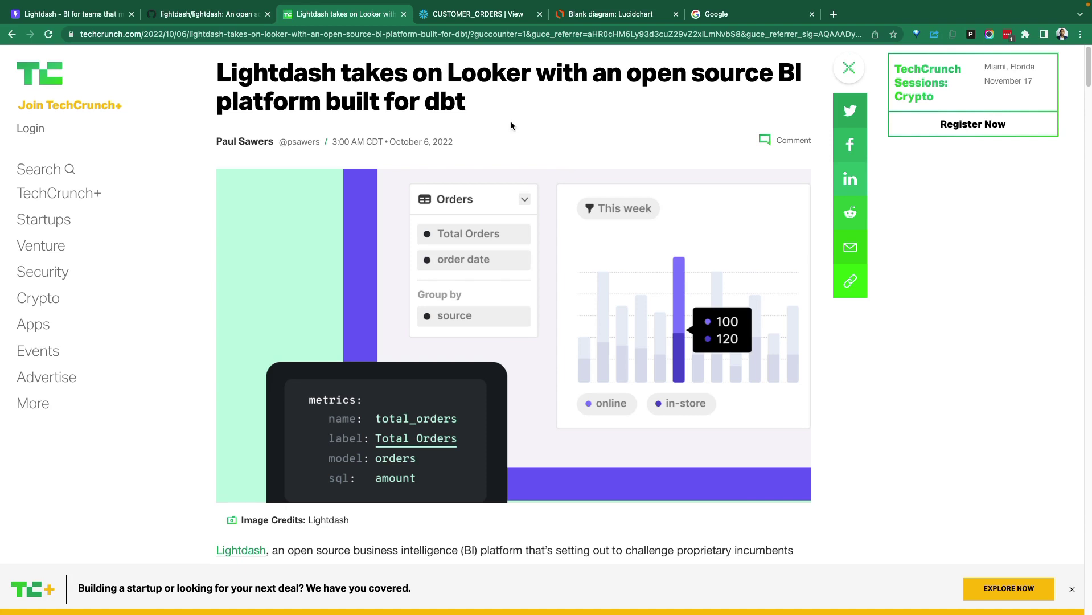
Highlight 'dbt' in the headline, read the article, then return to lightdash.com
drag(477, 104, 430, 110)
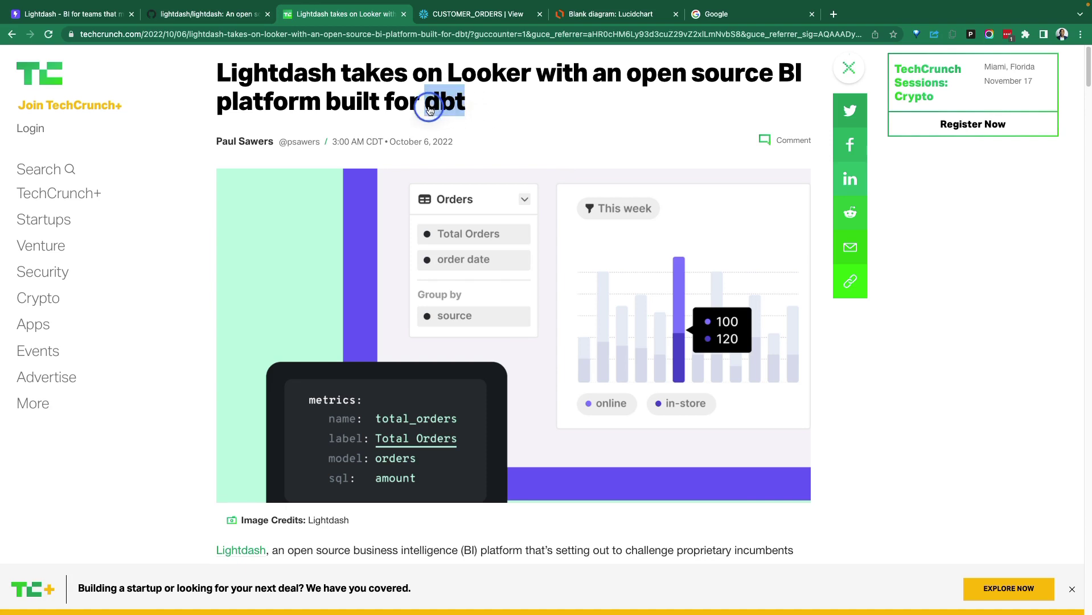
scroll(481, 173, down, 1)
click(481, 174)
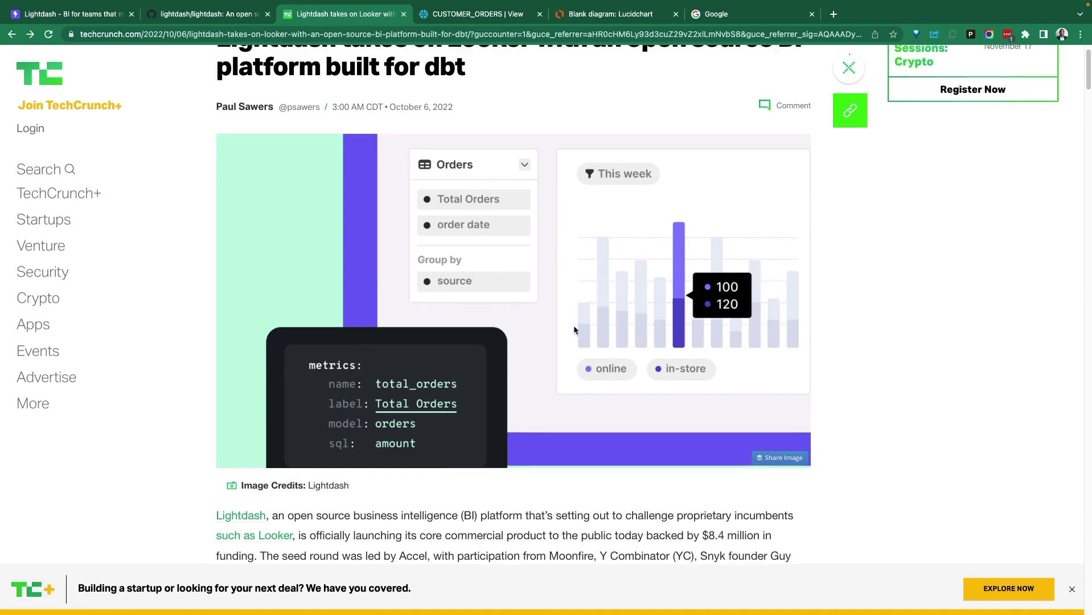
scroll(573, 330, up, 1)
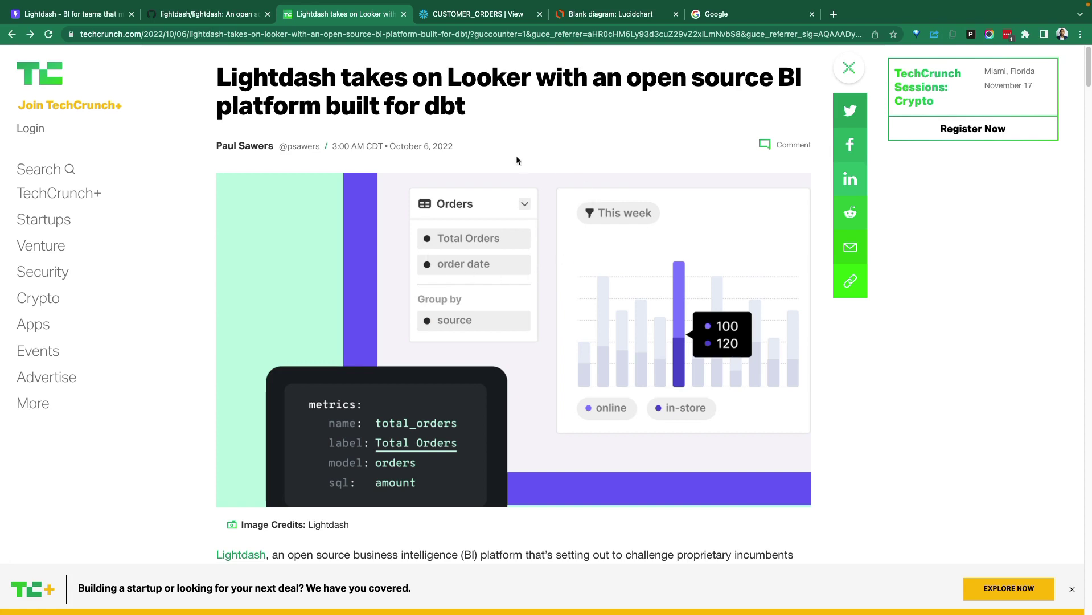
scroll(629, 327, down, 2)
scroll(623, 333, up, 2)
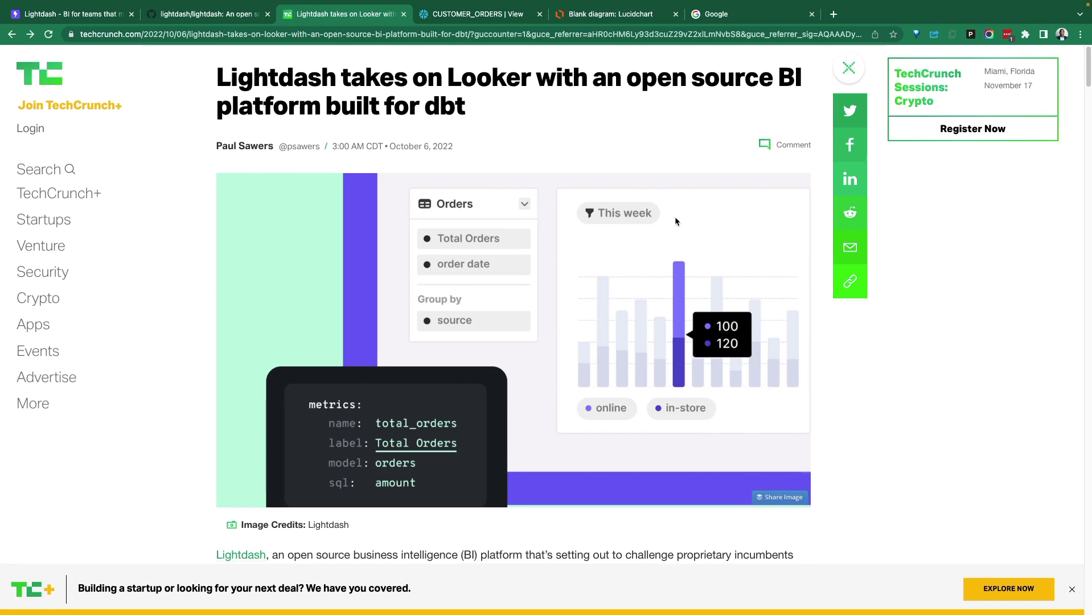
scroll(622, 115, down, 1)
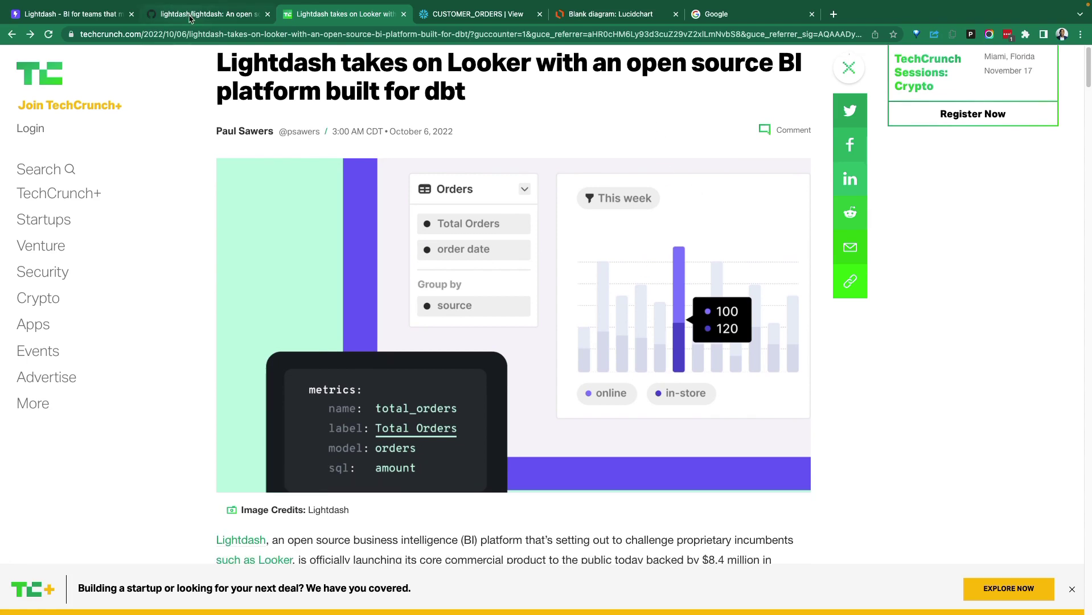
click(61, 14)
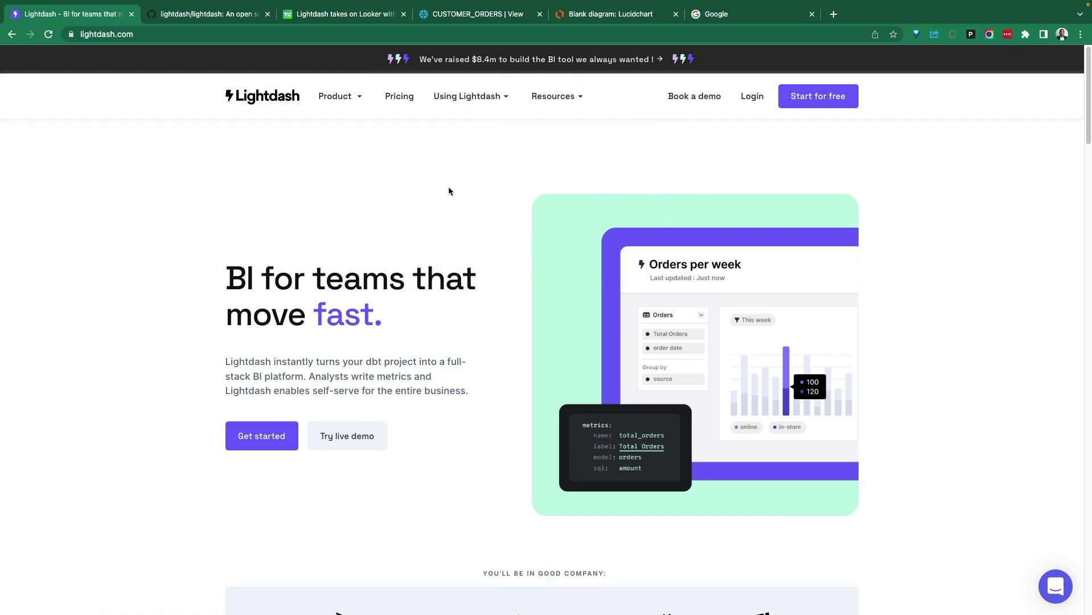
Scroll the lightdash.com homepage, then bring up the Lucidchart Customers and Orders data-flow diagram
scroll(758, 147, down, 15)
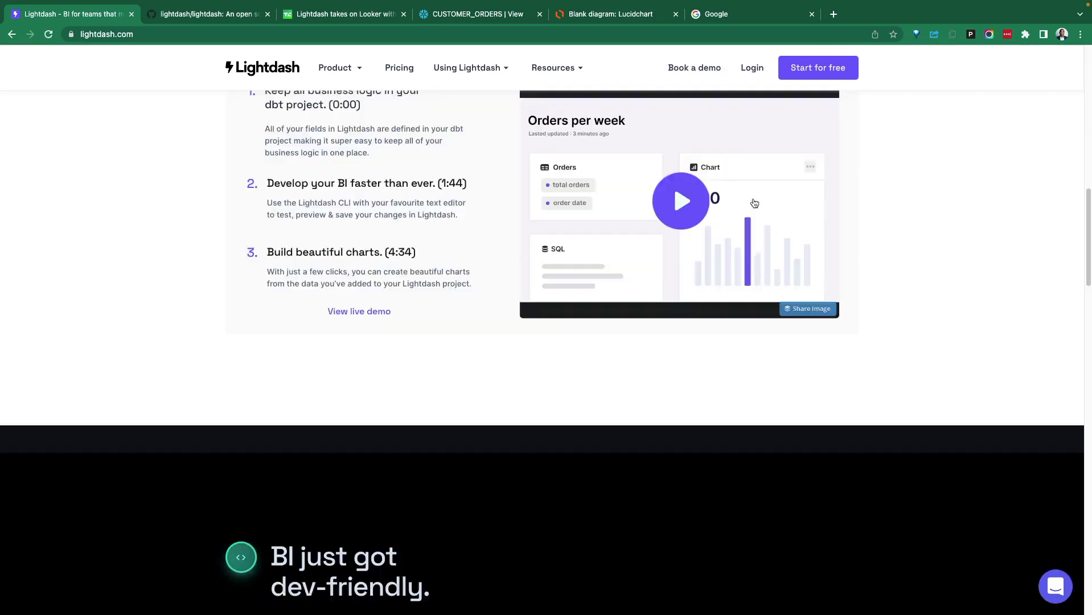
scroll(708, 191, up, 5)
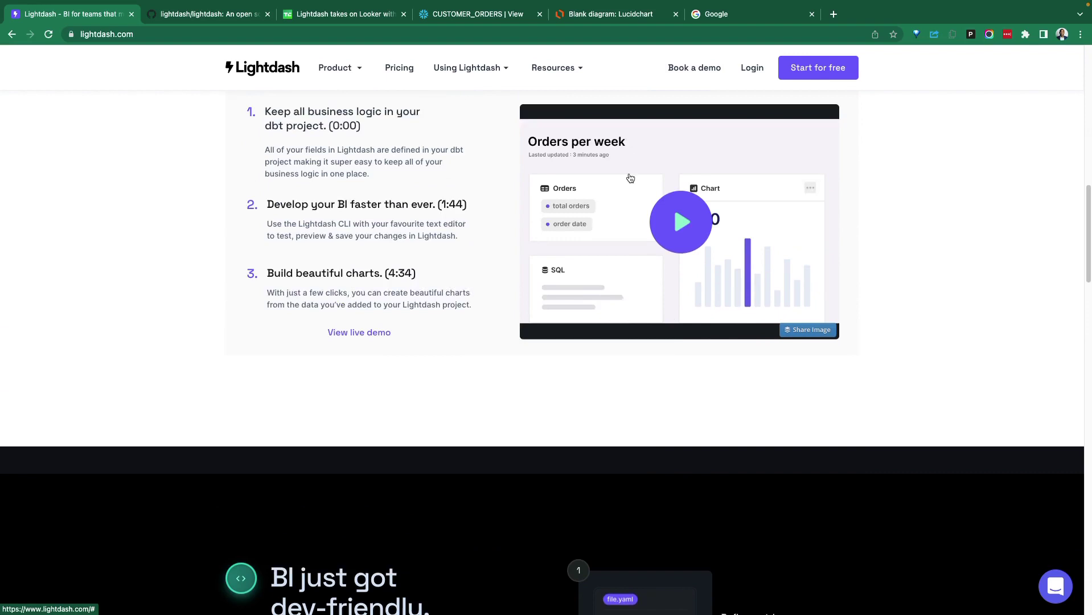
click(619, 14)
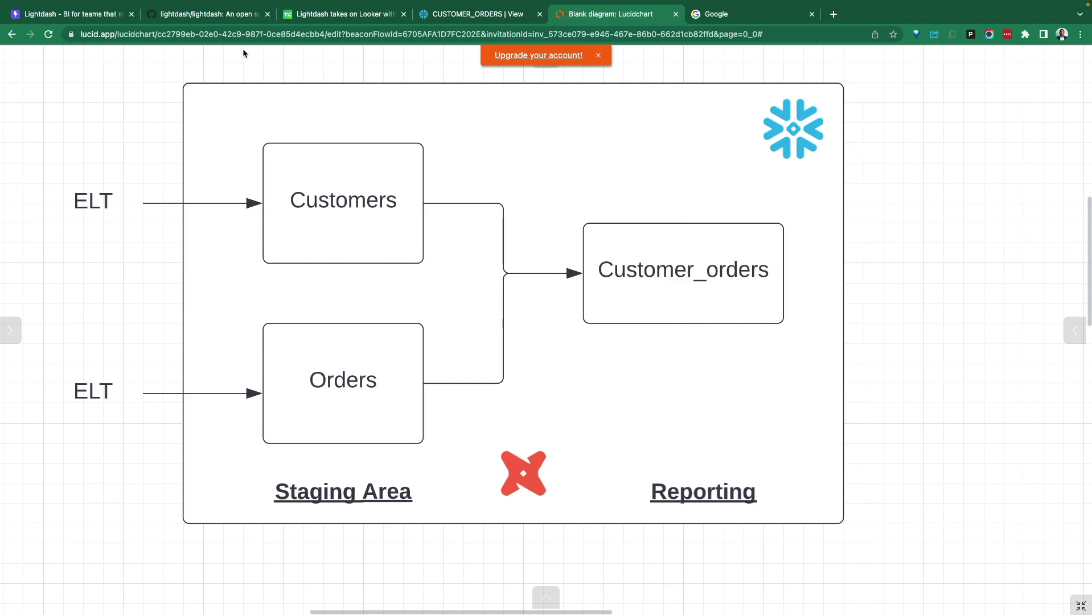
Scroll to the lightdash README demo screenshot, then move to the VS Code demohub project
click(173, 16)
scroll(650, 260, down, 10)
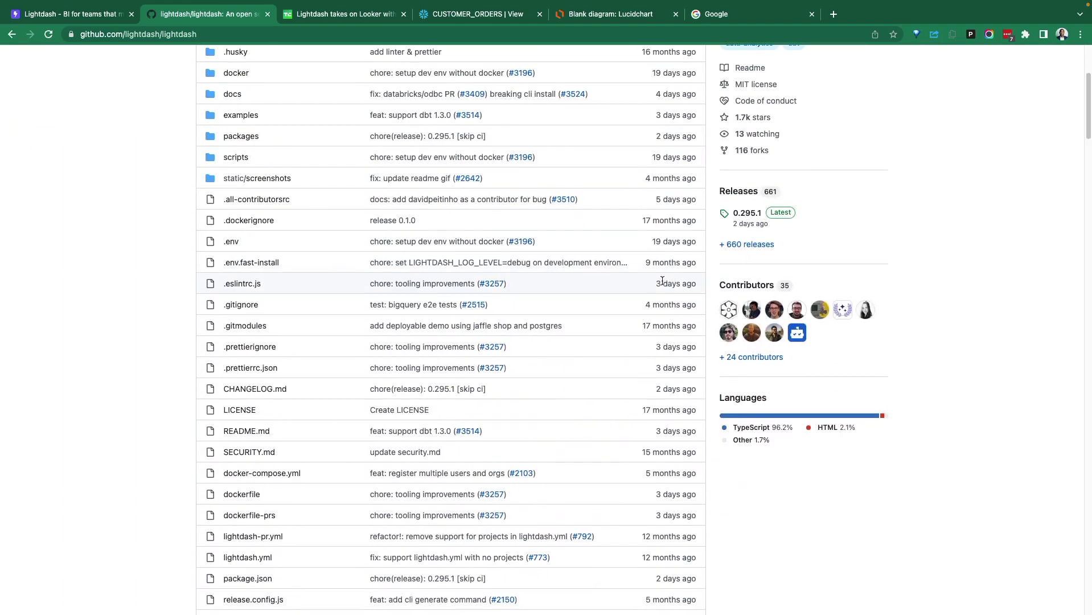
scroll(529, 253, down, 1)
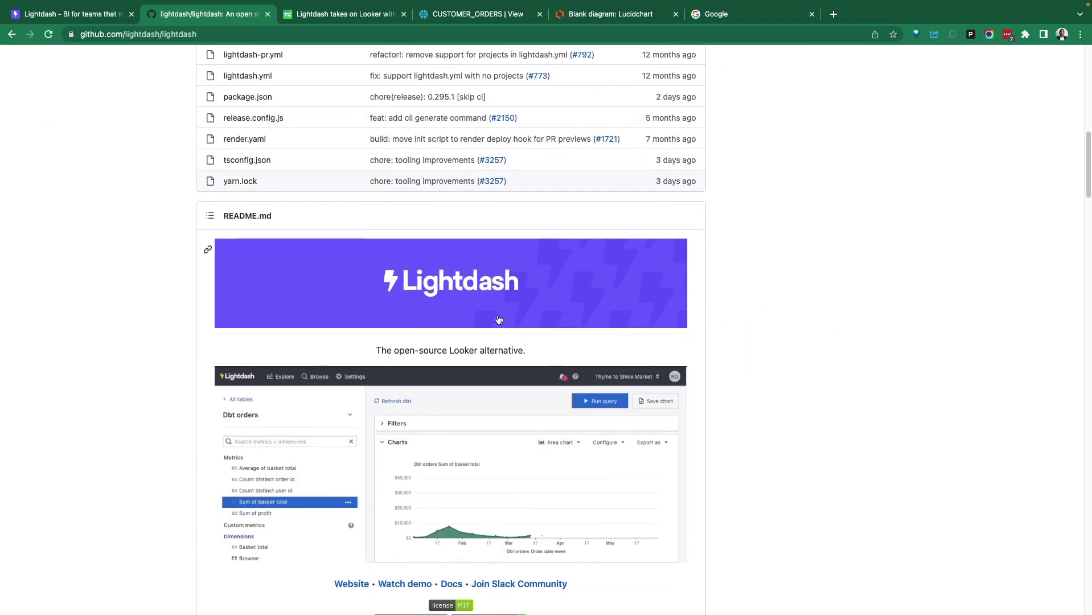
scroll(458, 356, down, 7)
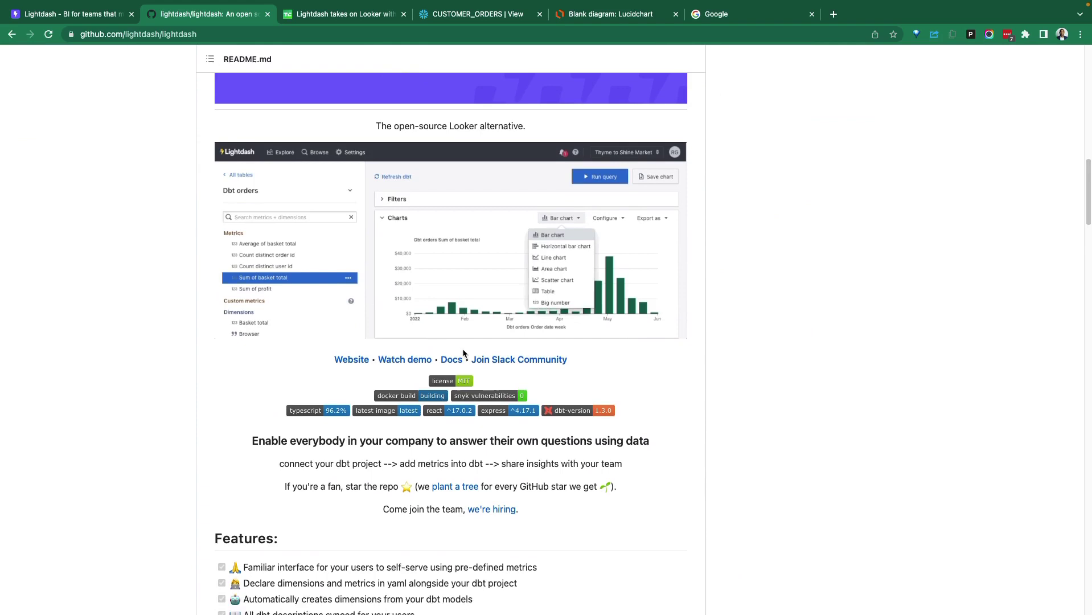
scroll(757, 311, up, 5)
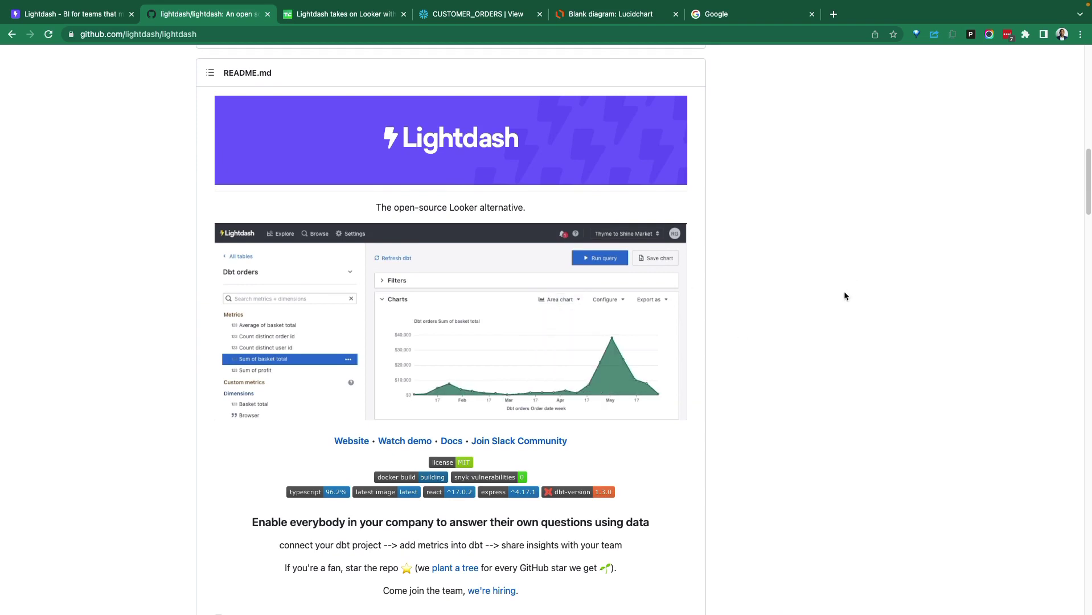
scroll(809, 291, down, 1)
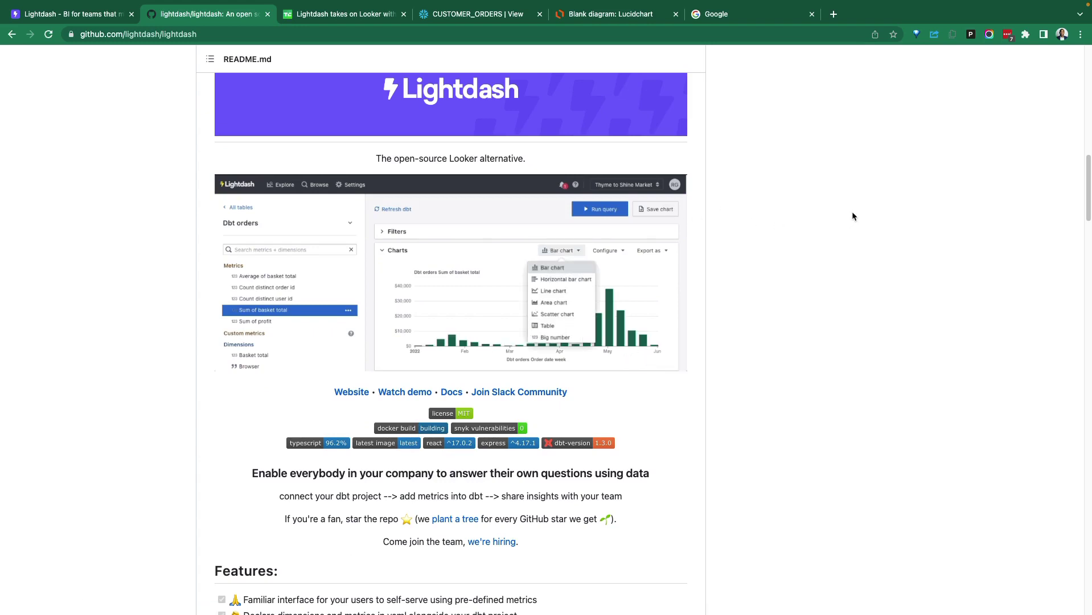
key(ctrl+Left)
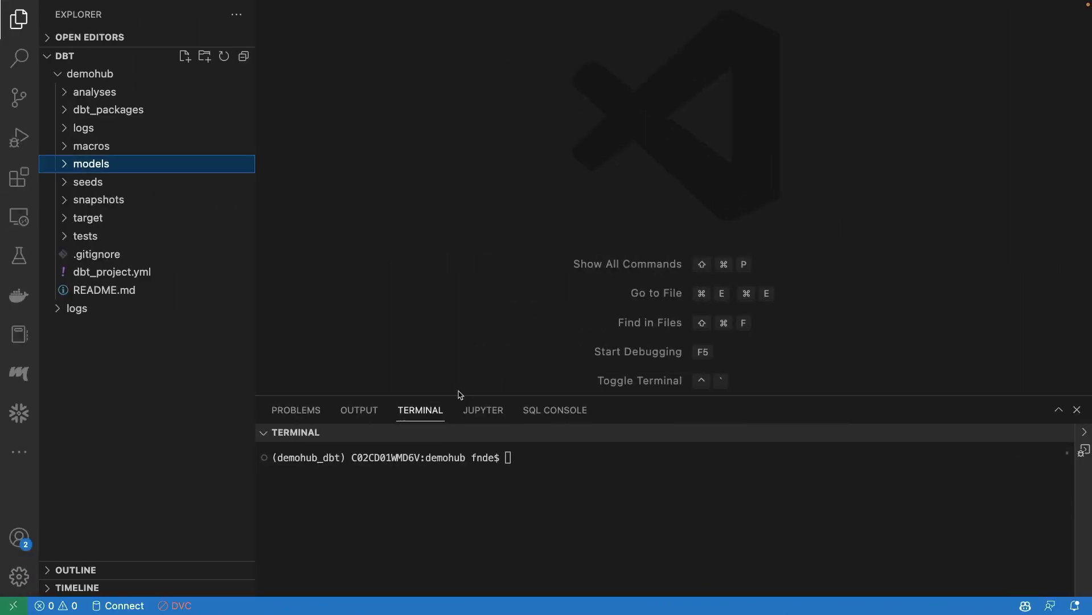
Open _stg_customers.sql, _stg_orders.sql and customer_orders.sql, selecting the final customer_orders name
drag(454, 396, 207, 151)
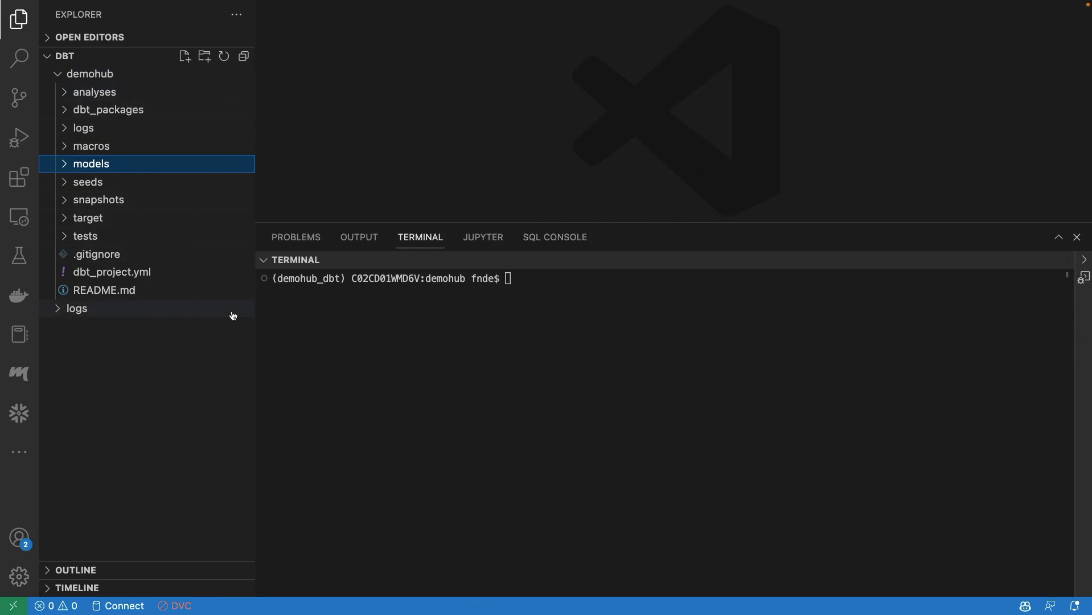
click(78, 167)
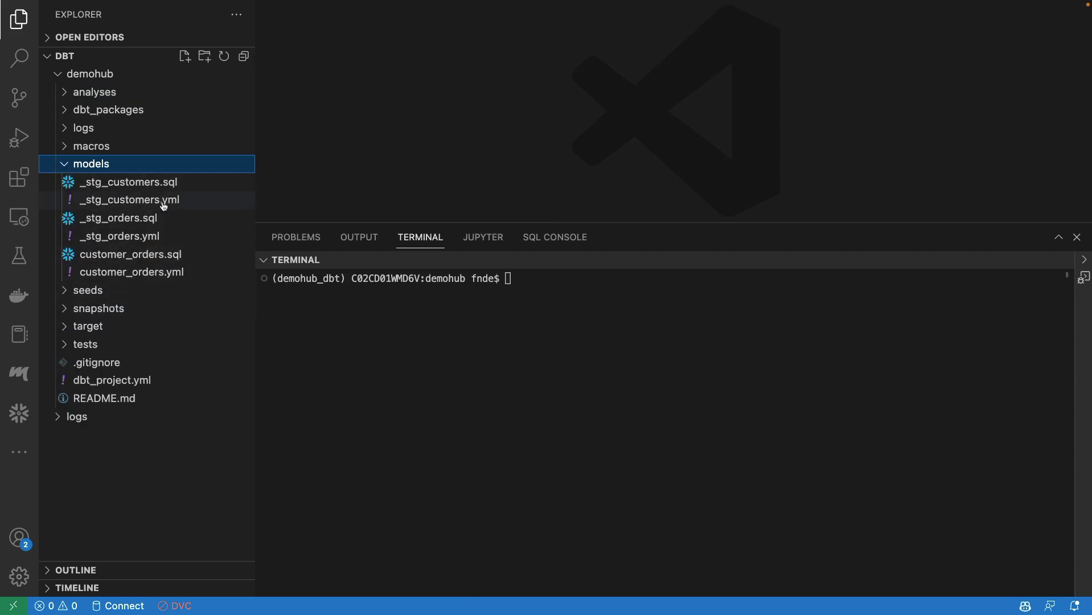
double_click(114, 183)
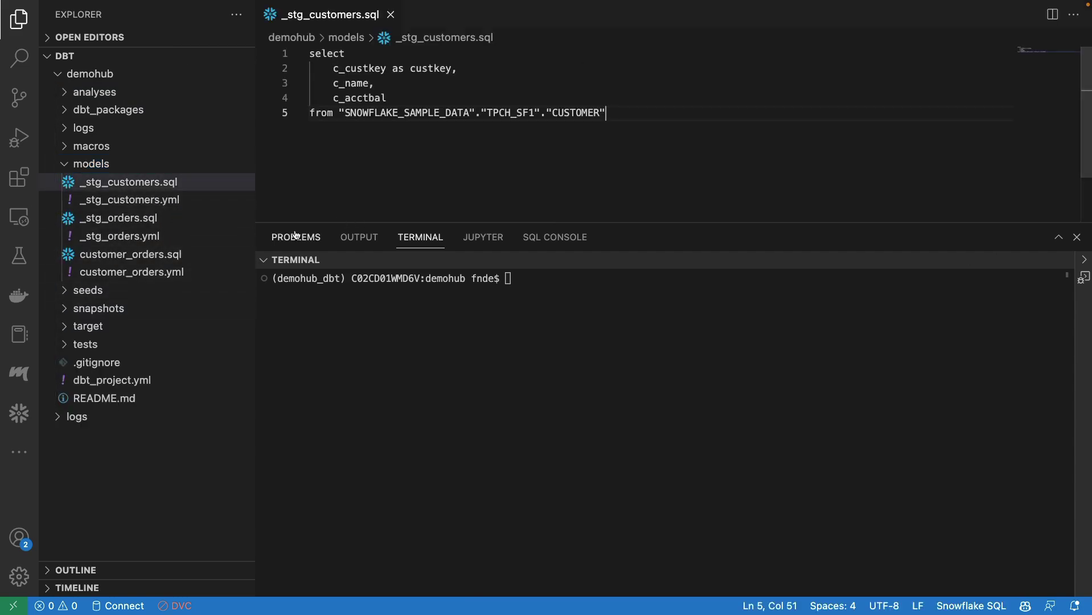
click(154, 219)
double_click(153, 219)
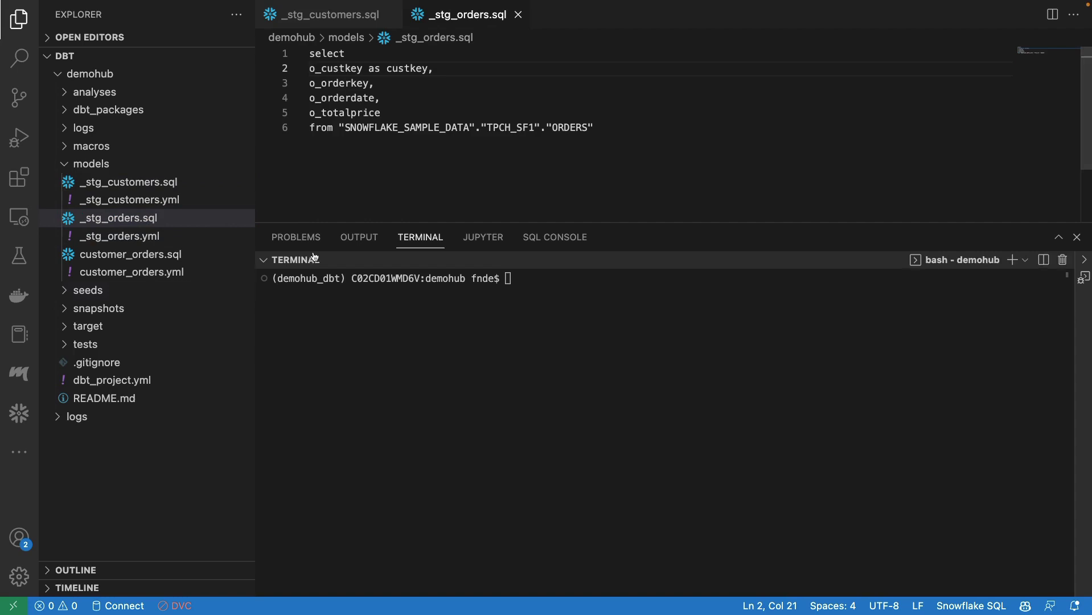
double_click(143, 254)
drag(517, 139, 388, 130)
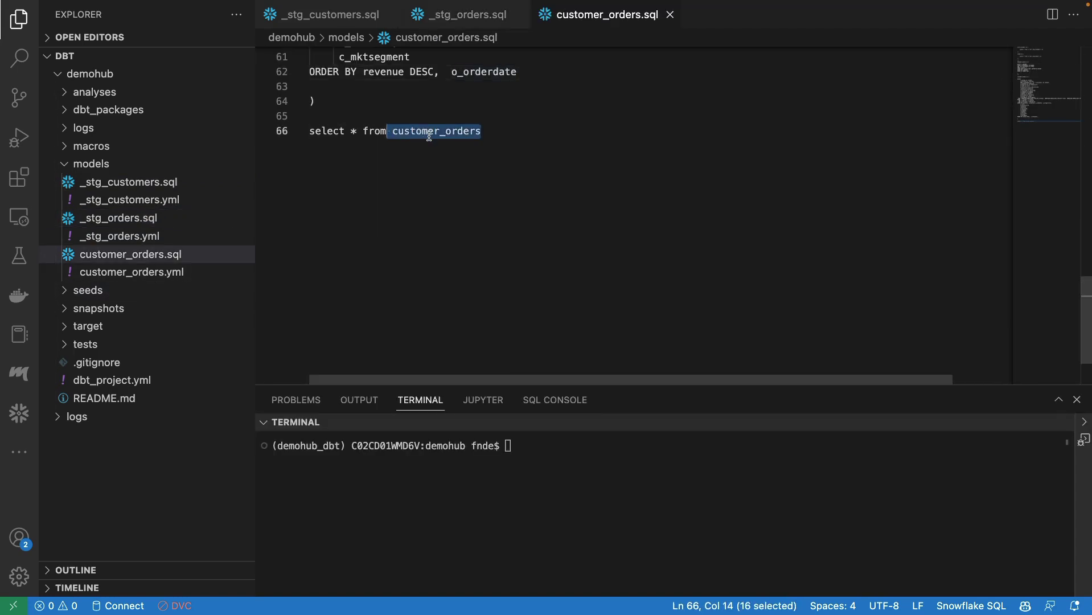
key(super+Tab)
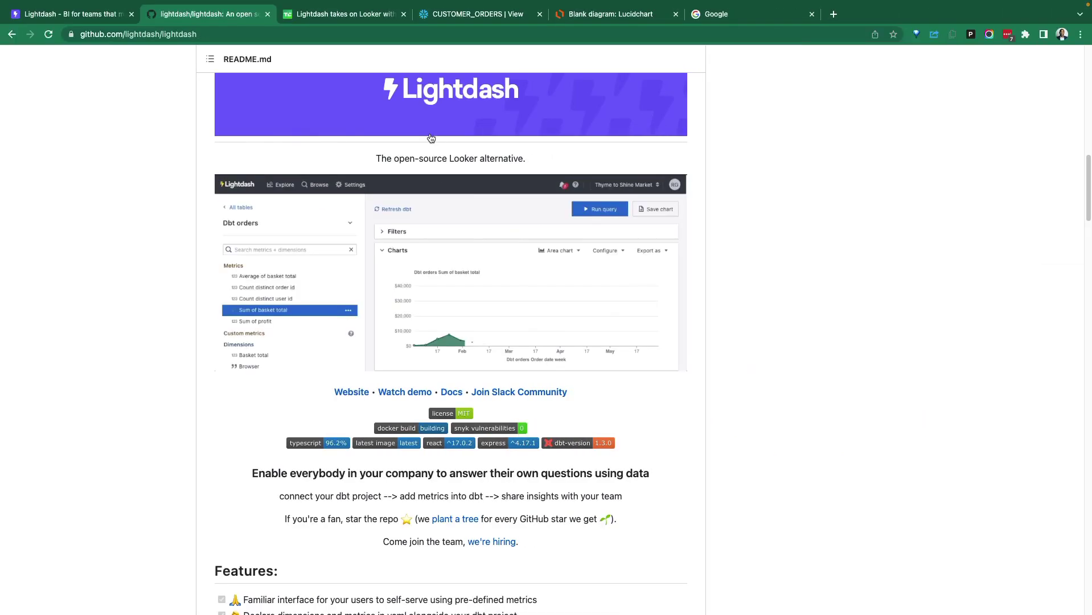
Expand the full CUSTOMER_ORDERS view definition in Snowflake and preview its data
click(458, 14)
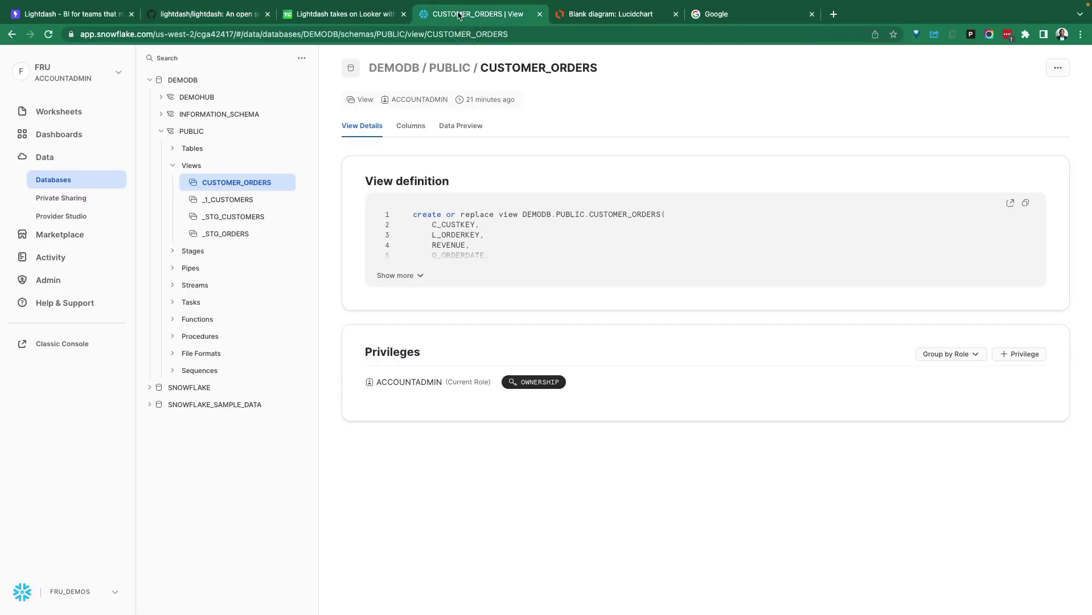
click(401, 276)
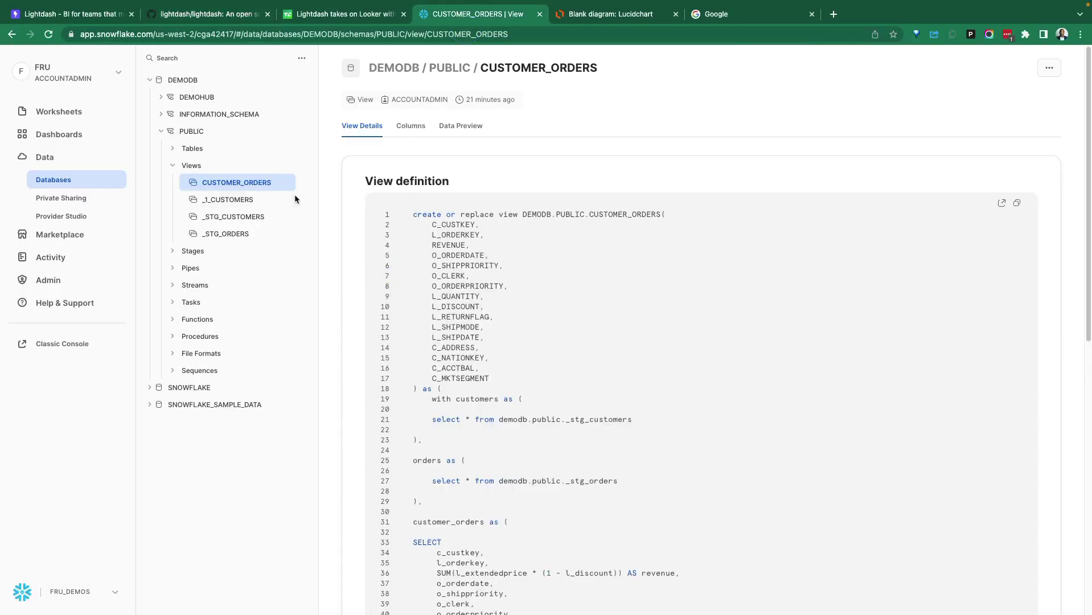
scroll(421, 171, down, 2)
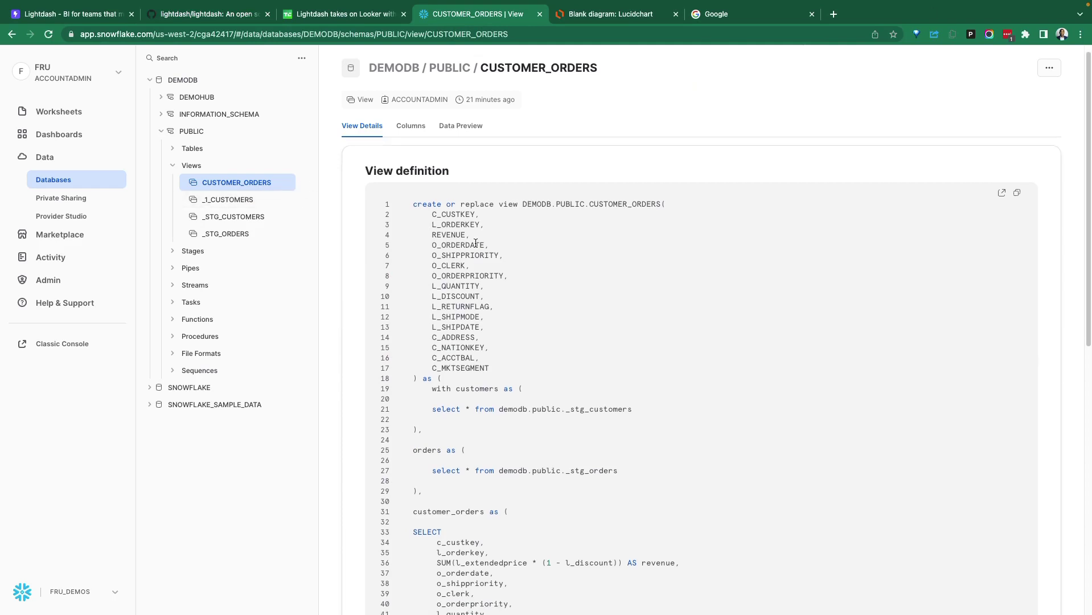
click(461, 126)
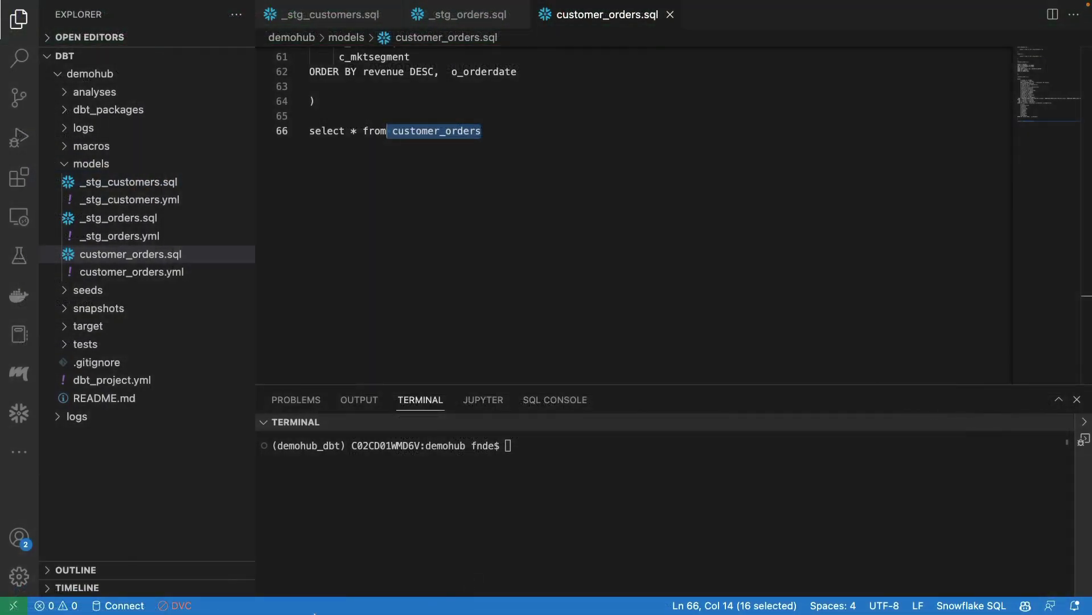
drag(342, 387, 342, 222)
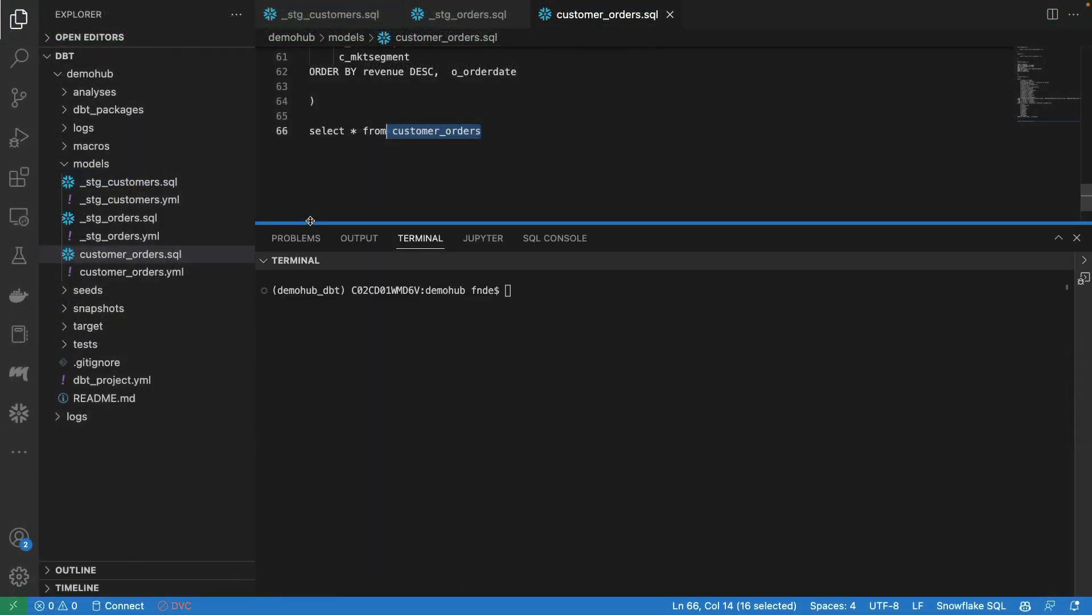
click(65, 166)
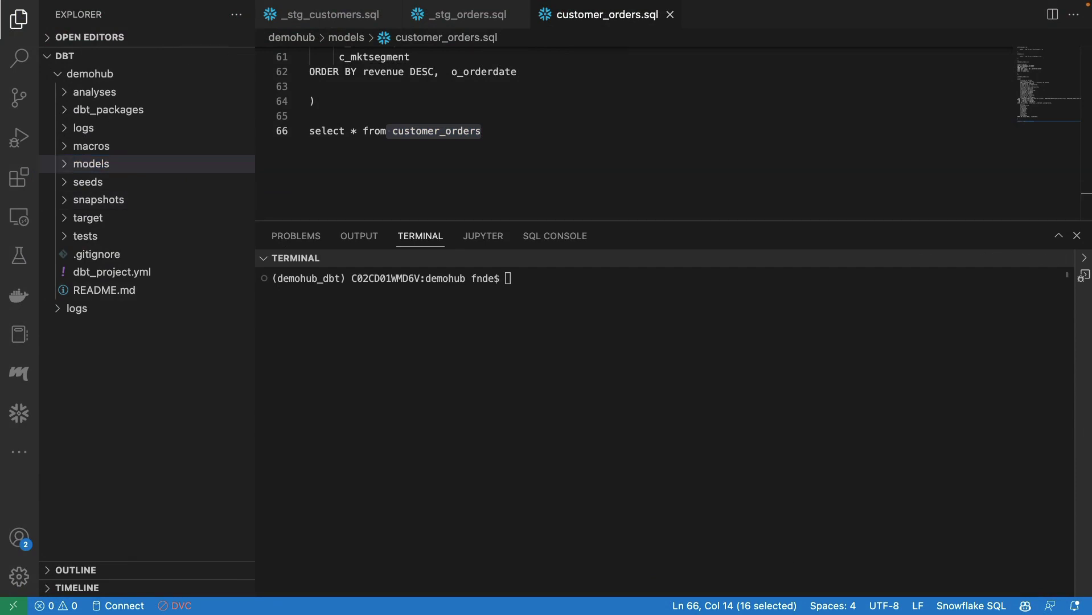
click(686, 331)
text(git clone https://github.com/lightdash/lightdash)
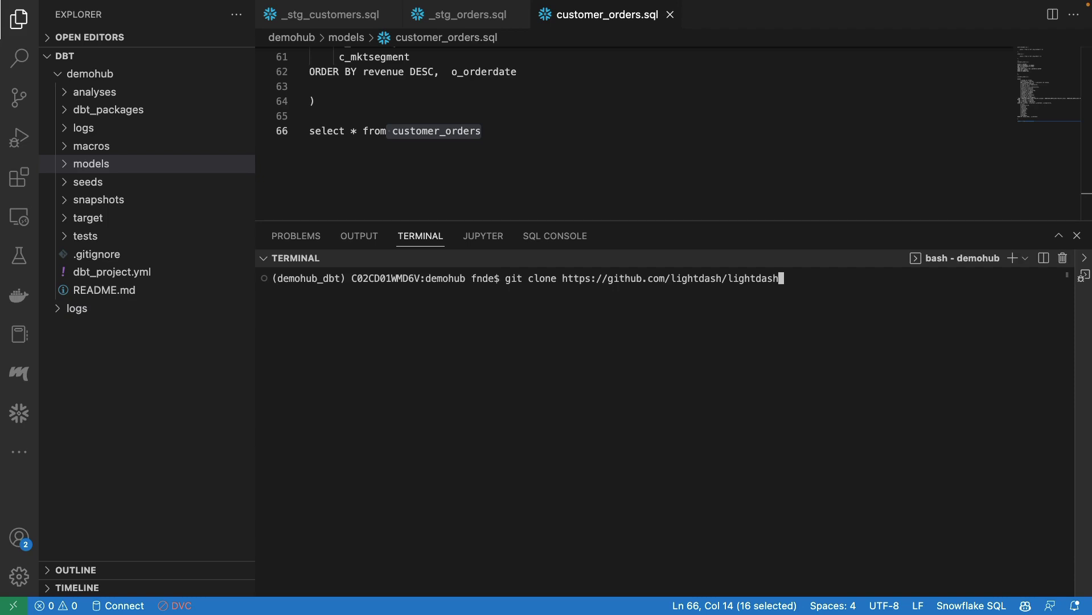
key(Return)
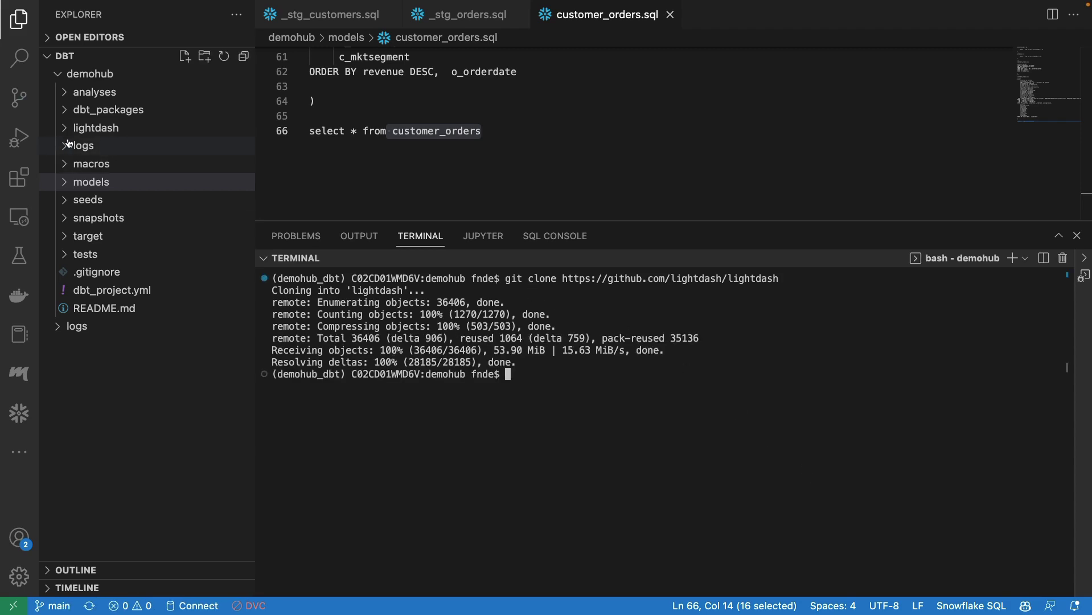
Move into the lightdash folder and run ./scripts/install.sh
text(cd light)
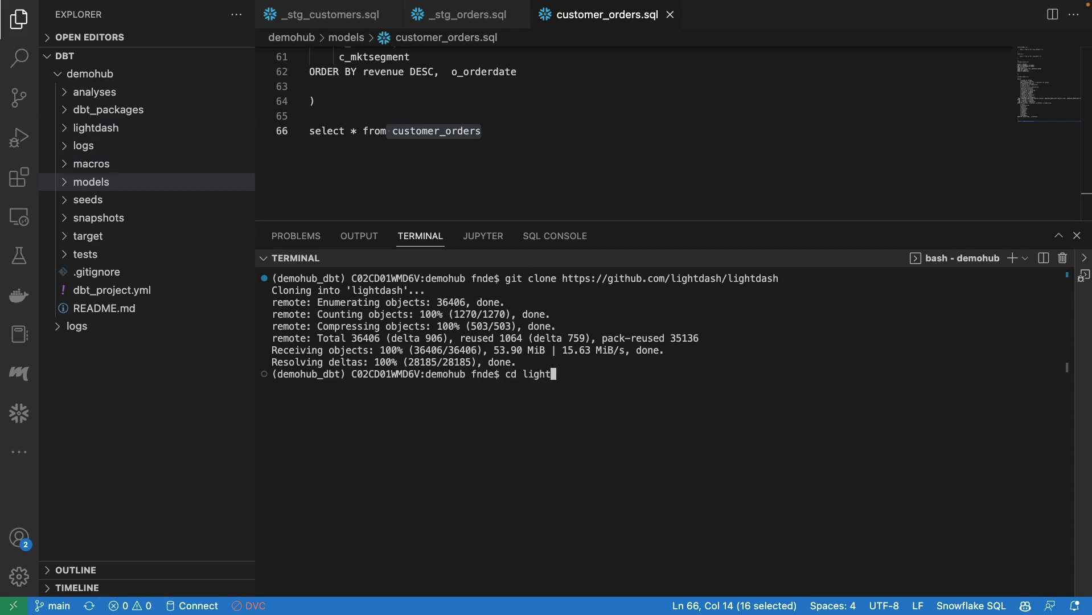
key(Tab)
key(Return)
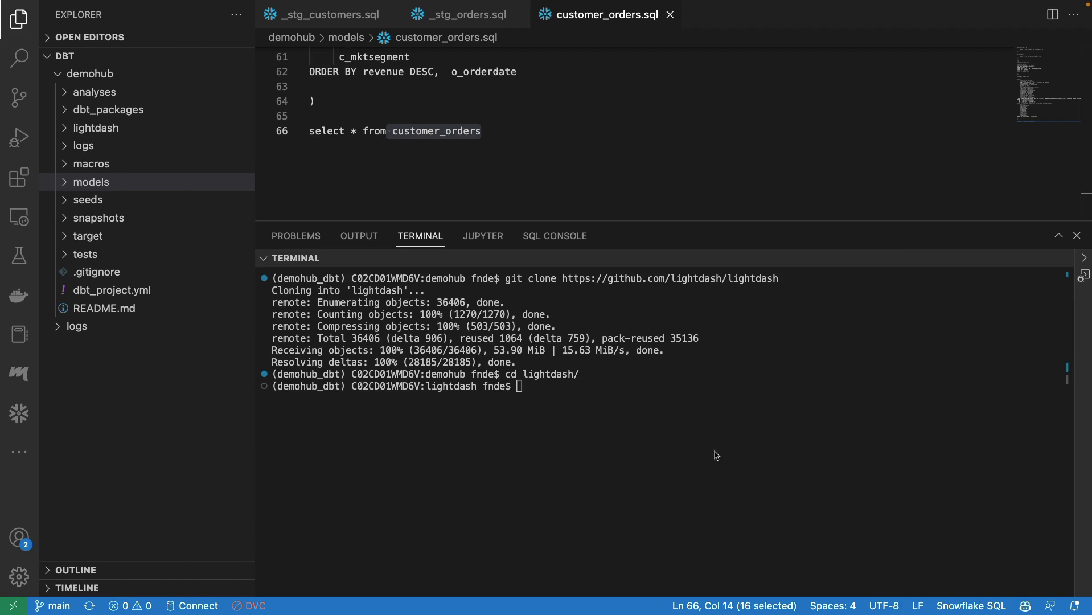
click(695, 427)
text(./scripts/install.sh)
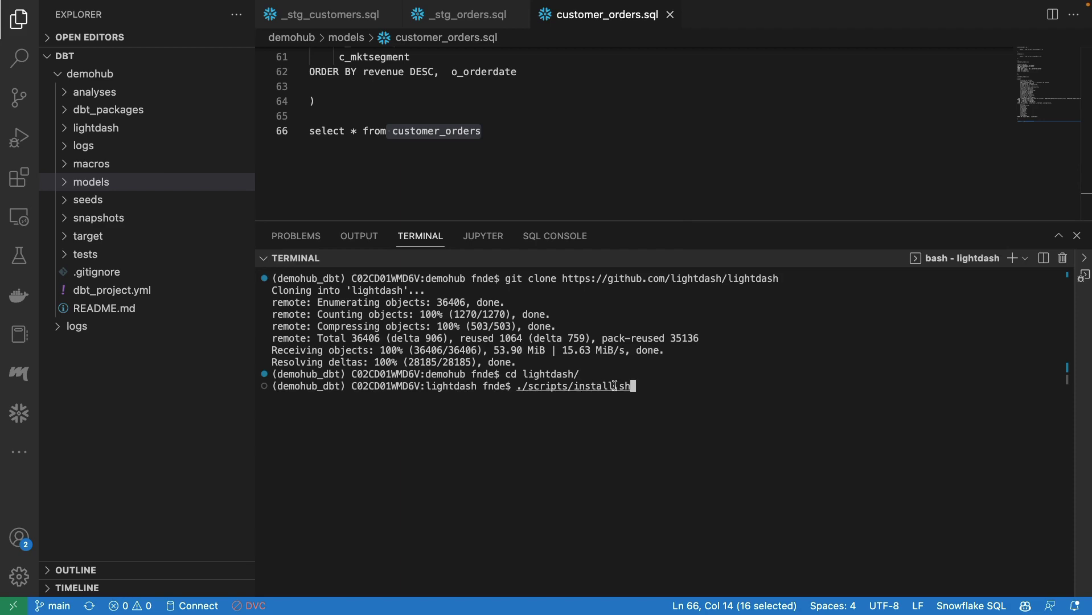
key(Return)
Review the Lightdash GitHub README in the browser while the install runs
key(ctrl+Right)
click(206, 14)
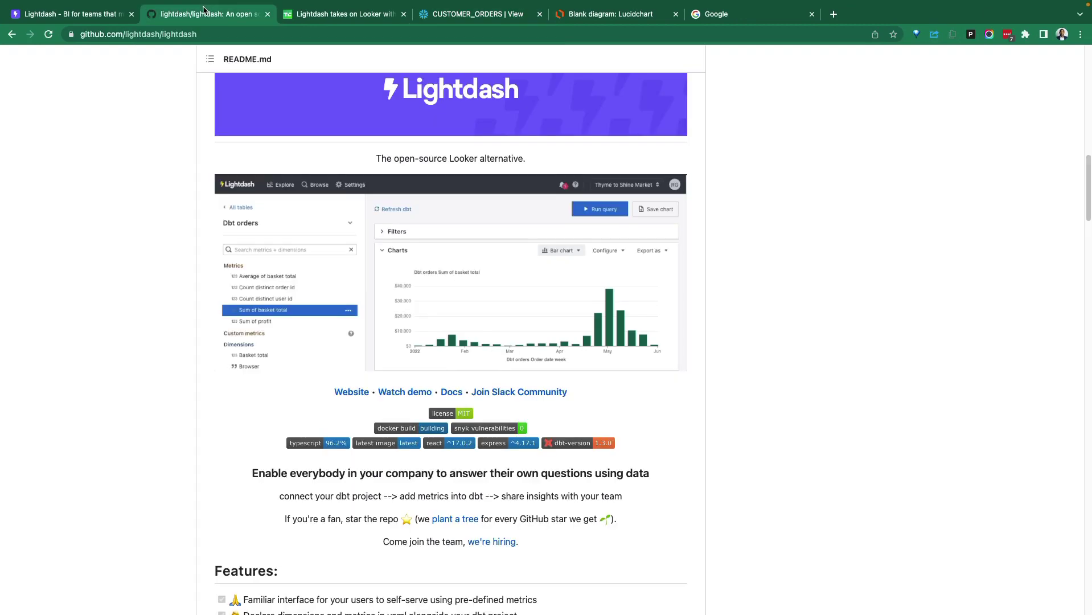
scroll(423, 376, down, 5)
scroll(426, 383, down, 5)
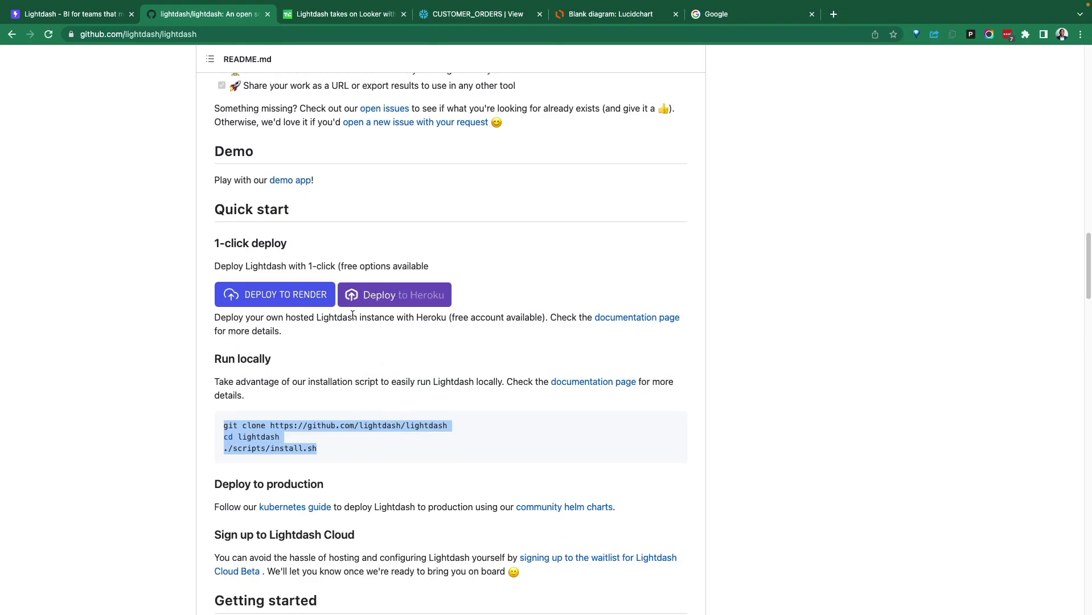
scroll(353, 313, up, 1)
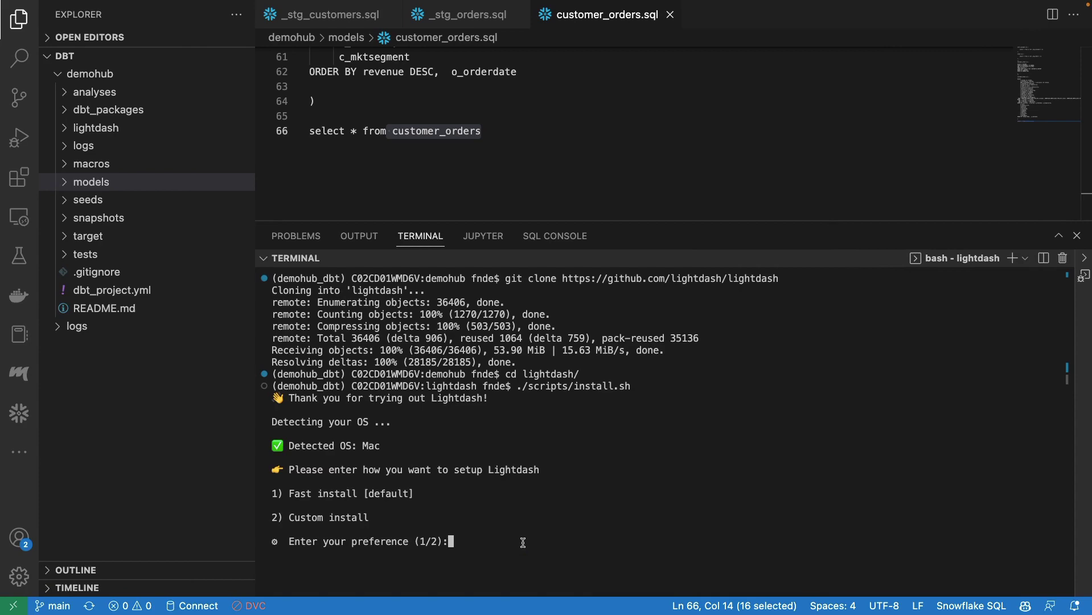
text(1)
key(Return)
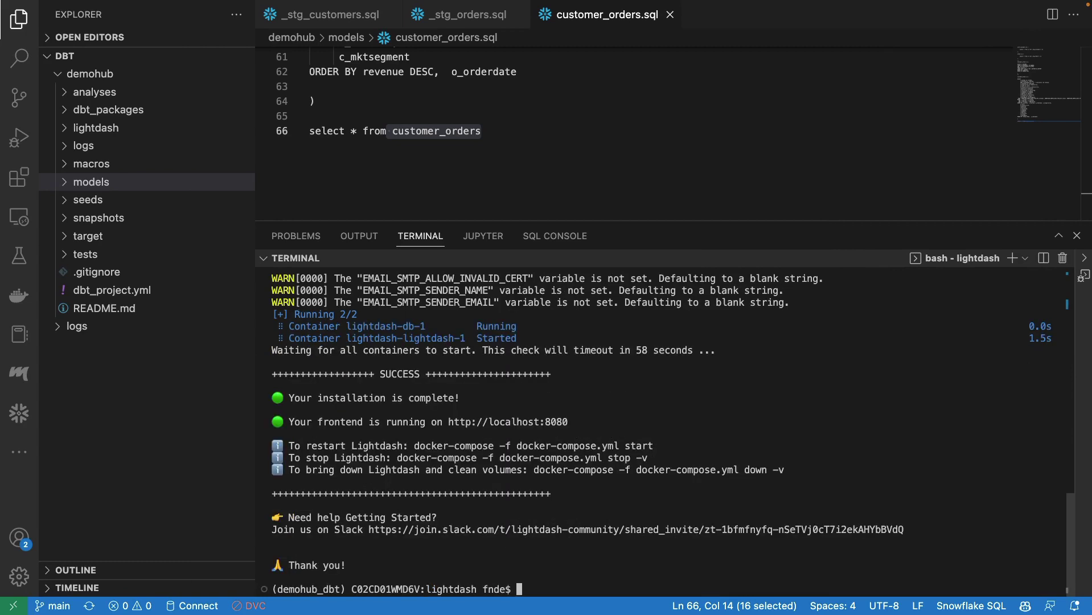
drag(575, 425, 449, 425)
key(super+c)
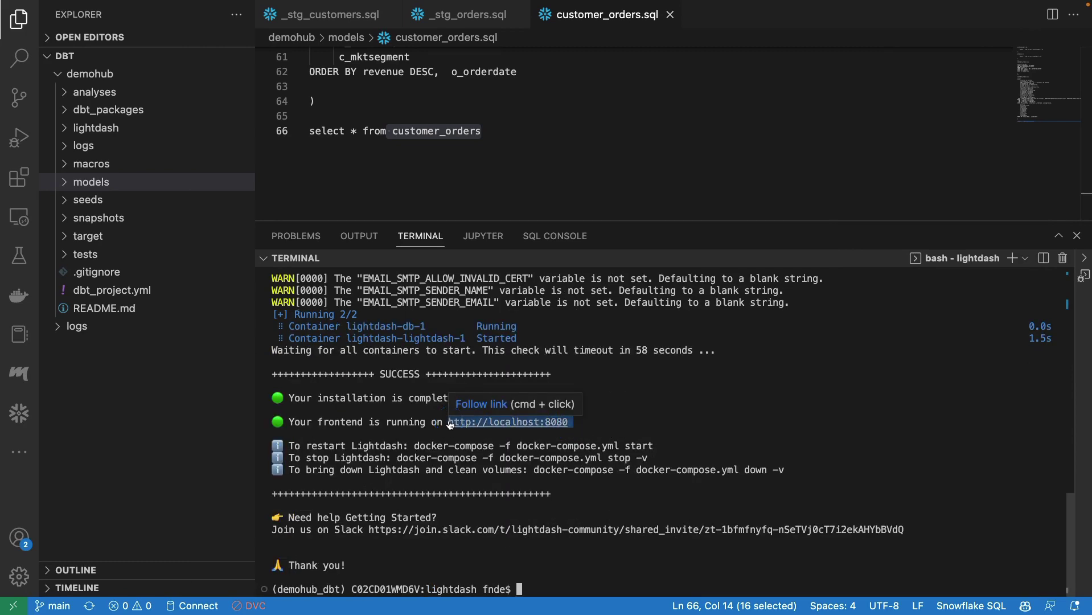
key(ctrl+Right)
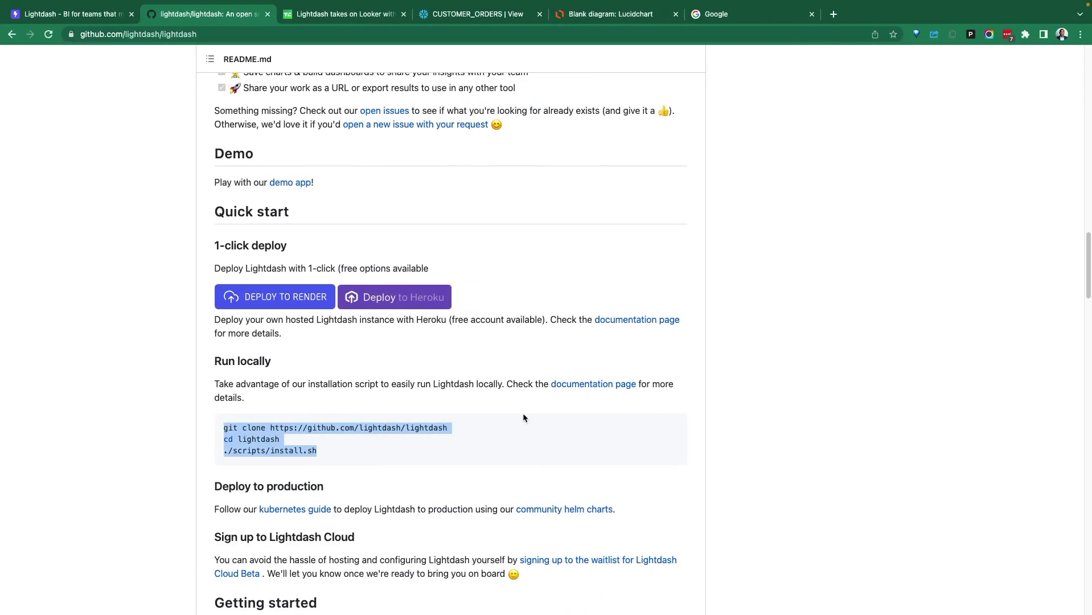
click(726, 14)
Open the locally running Lightdash app at localhost:8080 in Chrome
click(588, 35)
key(super+v)
key(Return)
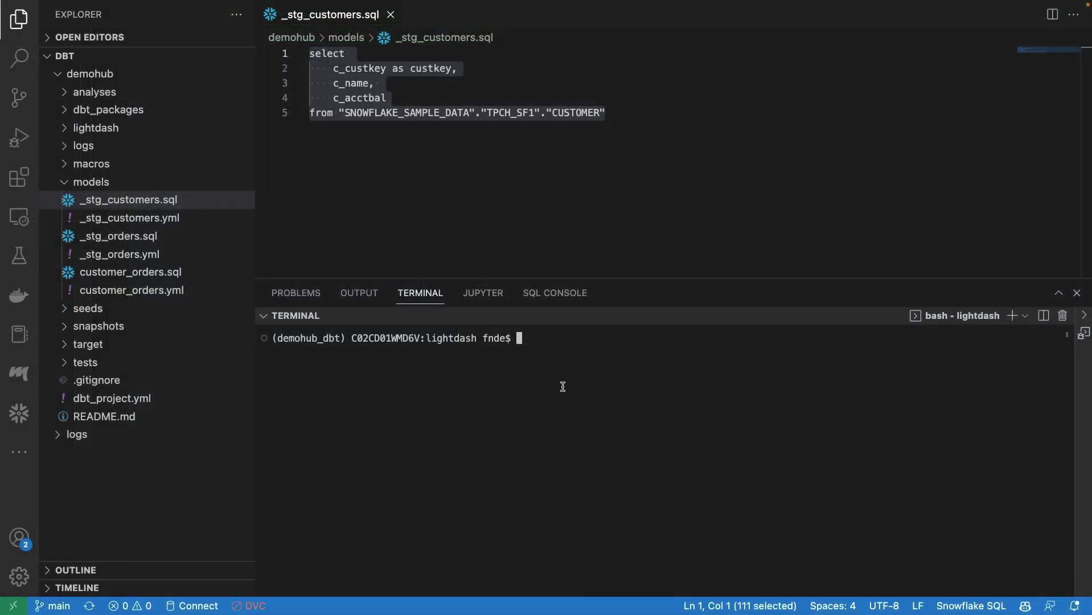
List the lightdash folder, cd to ~/dbt/demohub/, clear the terminal and collapse models
text(ls)
key(Return)
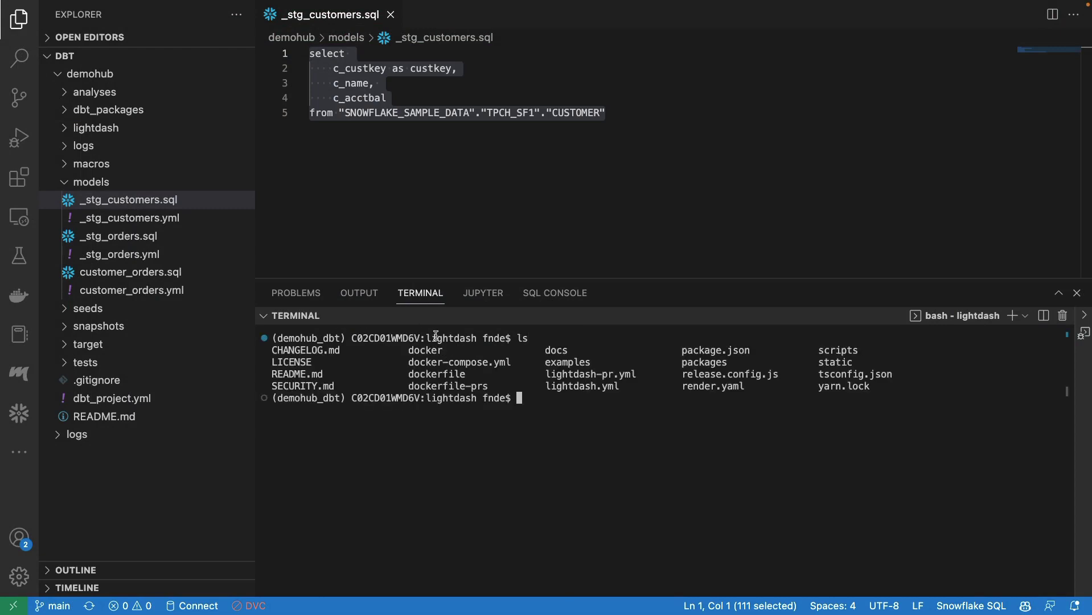
text(cd ..)
key(BackSpace)
key(BackSpace)
text(~/dbt/demoh)
key(Tab)
key(Return)
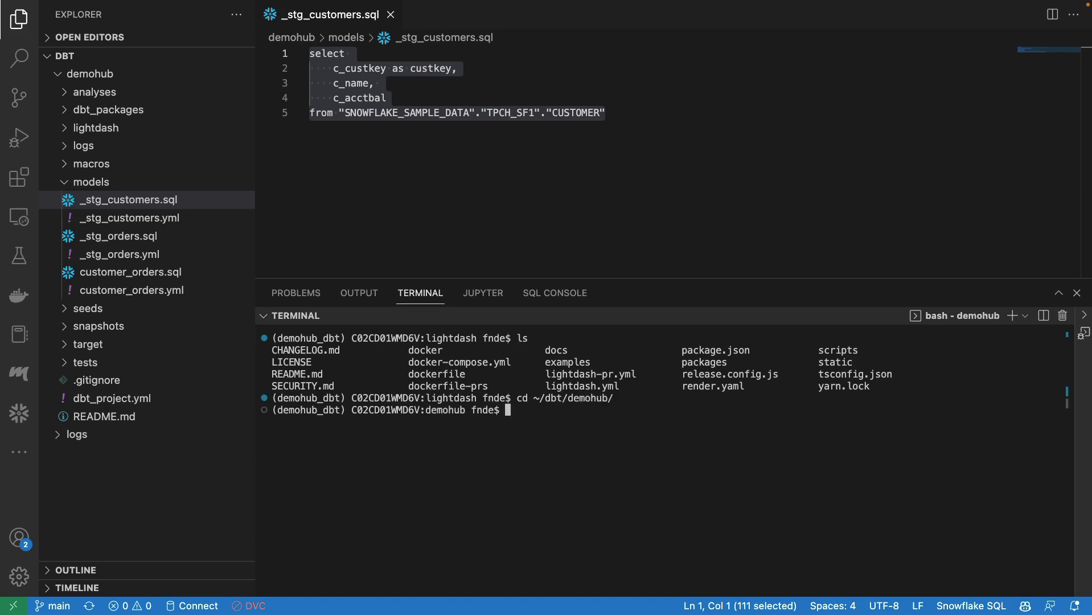
text(clear)
key(Return)
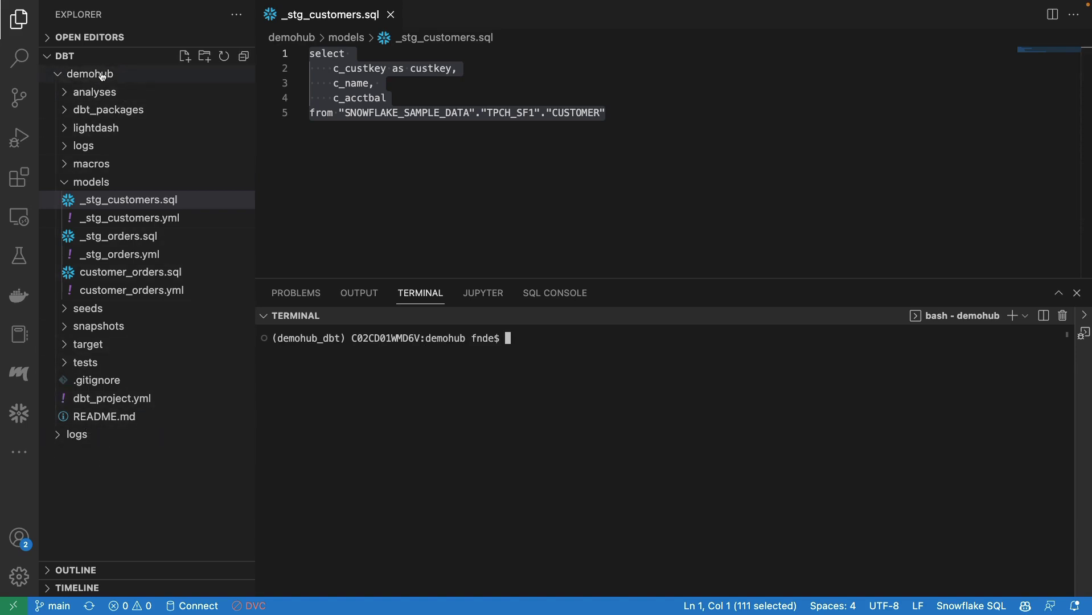
click(63, 182)
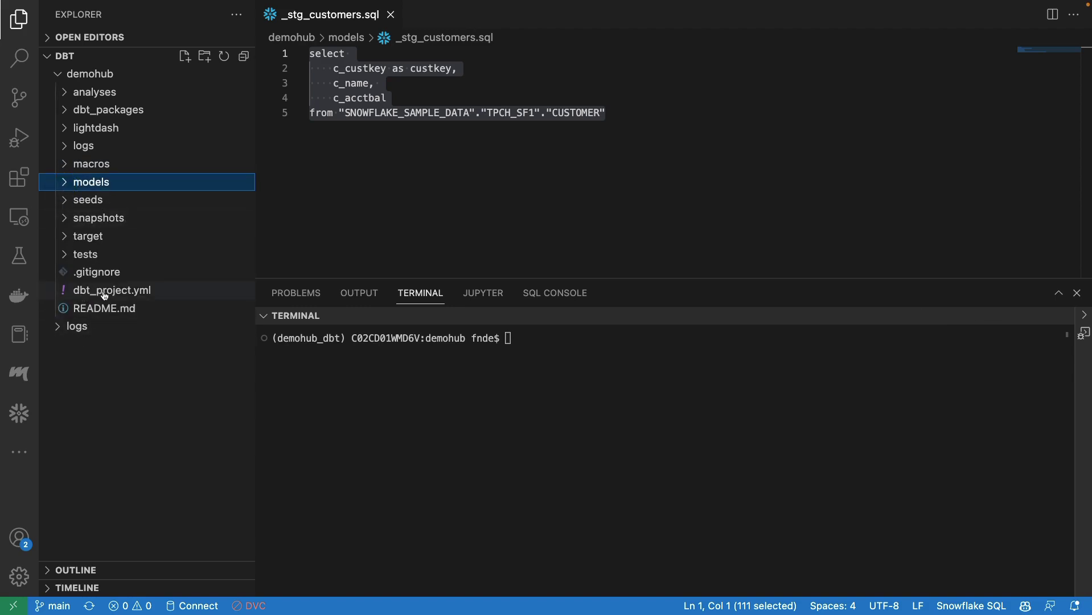
Run lightdash deploy --create, naming the new project DemohubTutorial
click(554, 356)
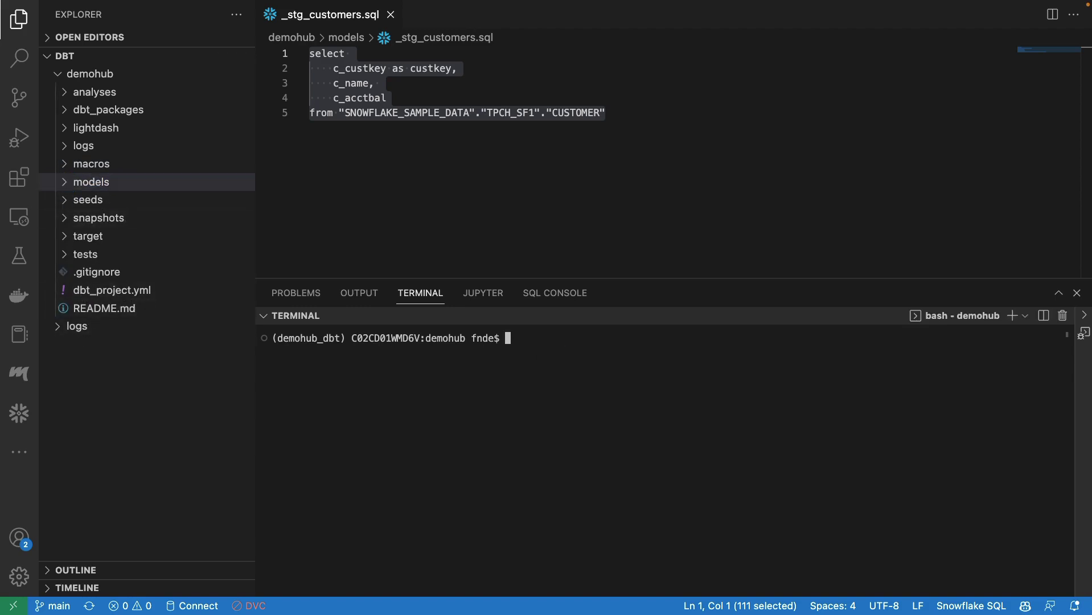
text(lightdad)
key(BackSpace)
text(sh deploy --create)
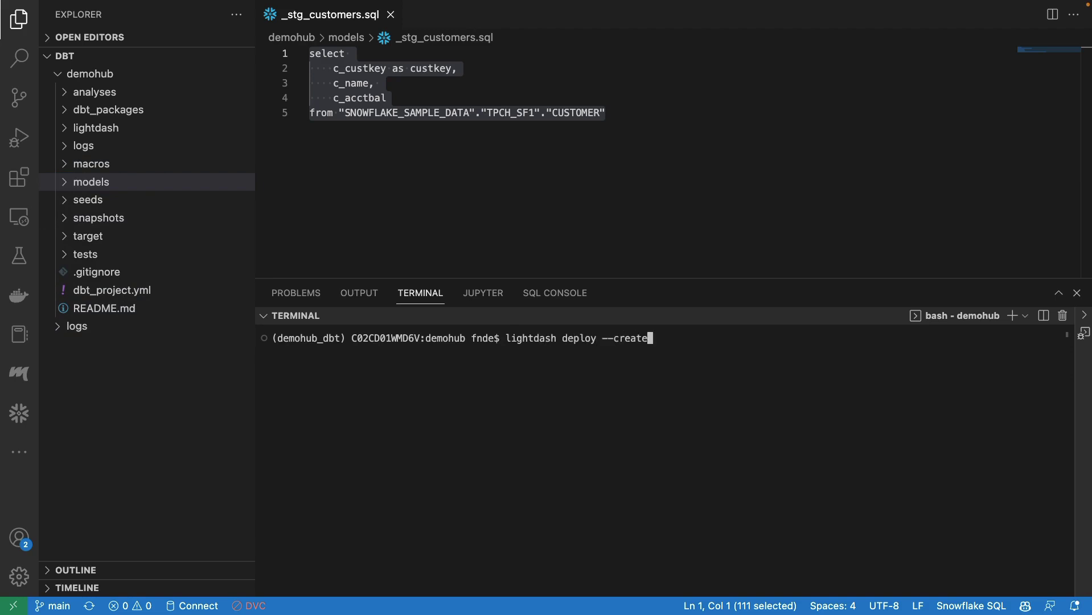
key(Return)
text(Demo)
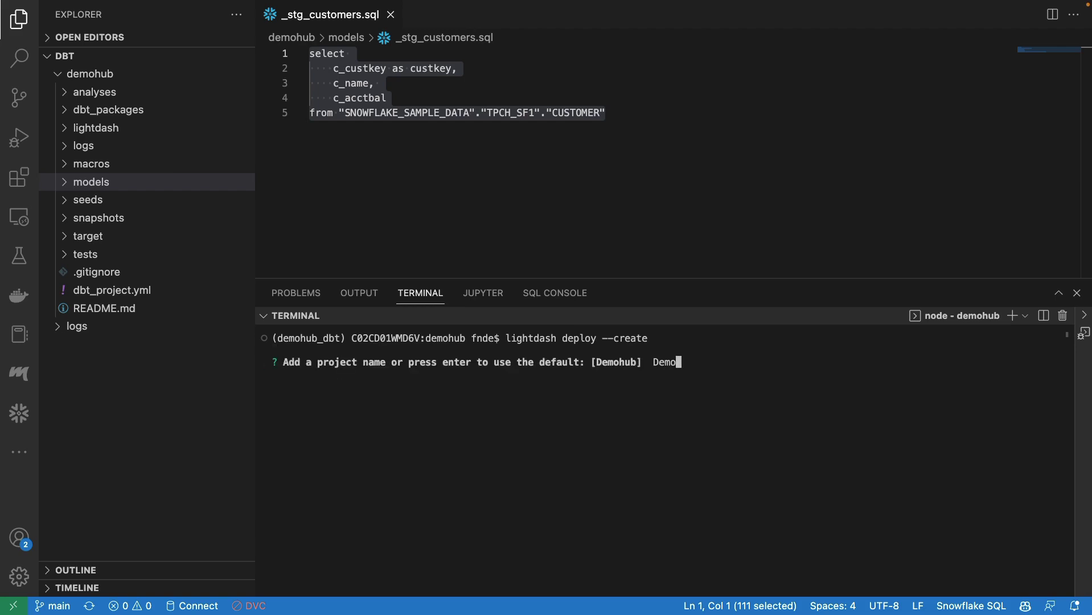
text(hubTutorial)
key(Return)
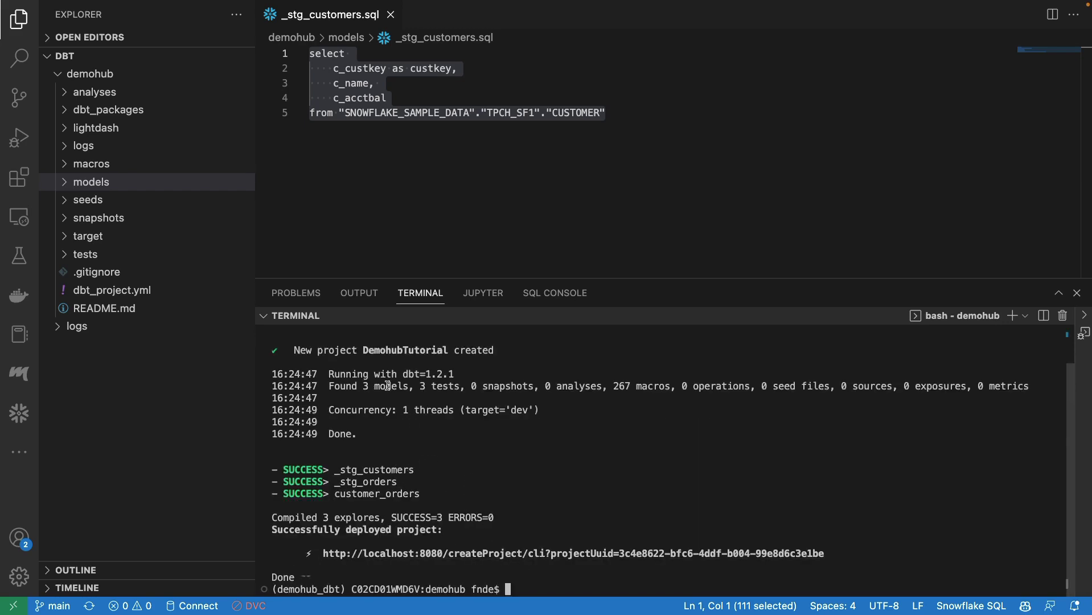
click(72, 183)
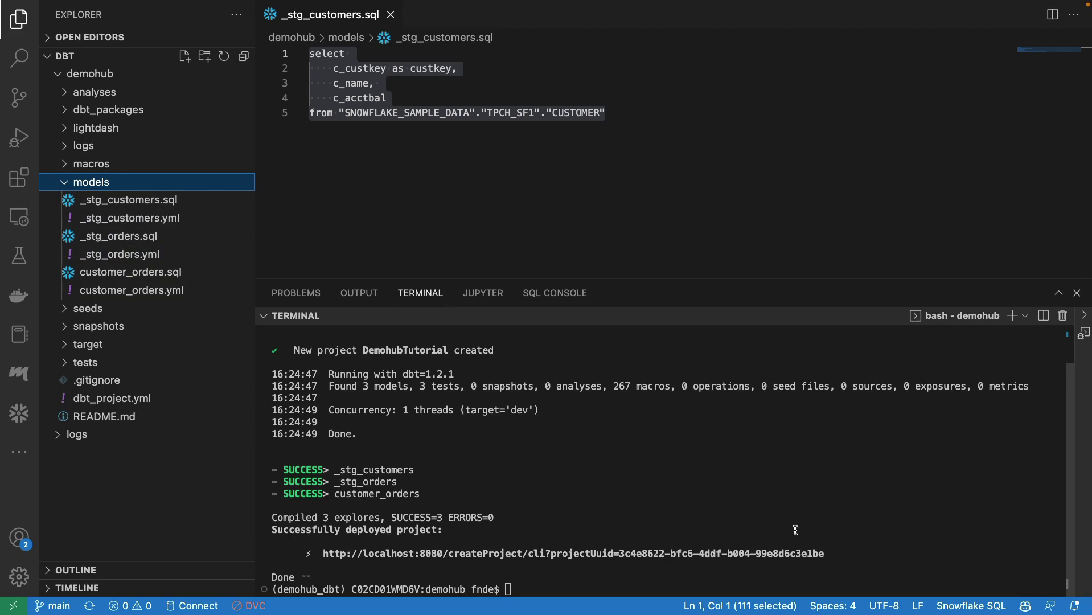
Open the deployed DemohubTutorial project in Lightdash and explore its Customer orders table
drag(840, 553, 322, 553)
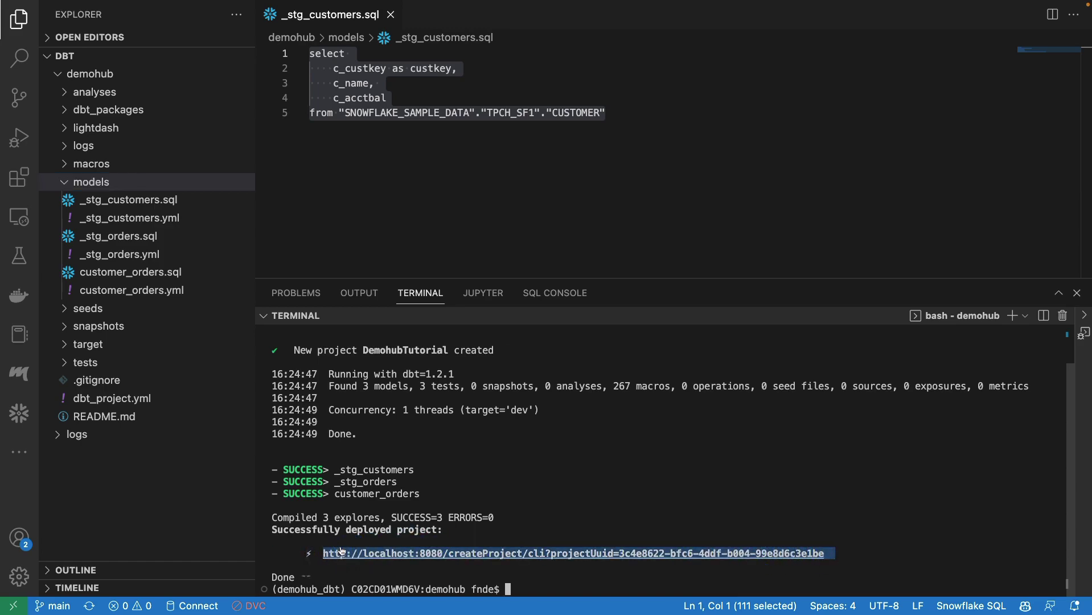
super+click(341, 551)
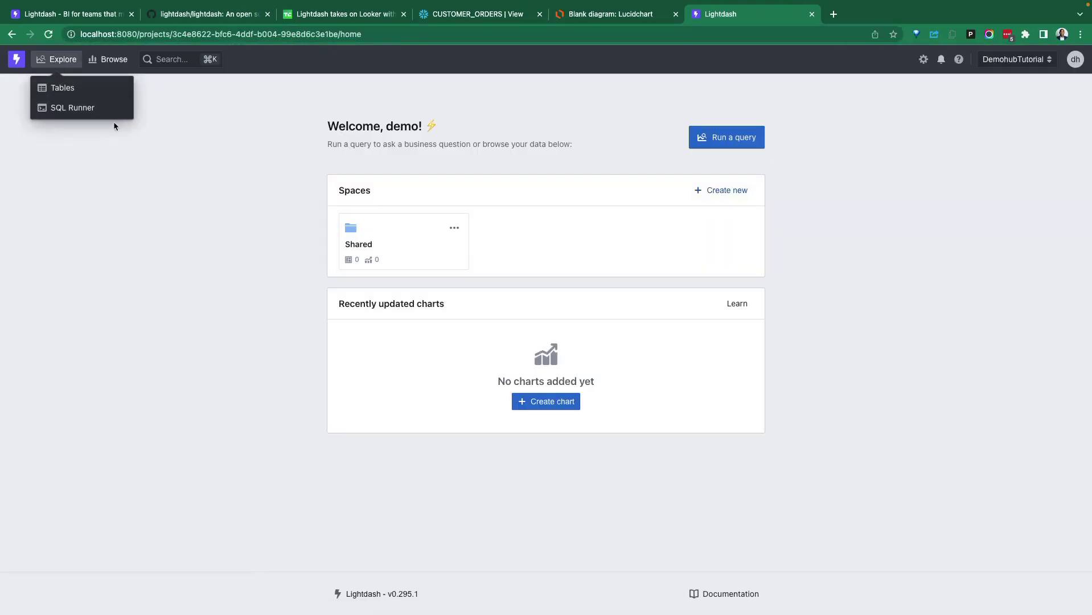
click(59, 87)
click(1039, 60)
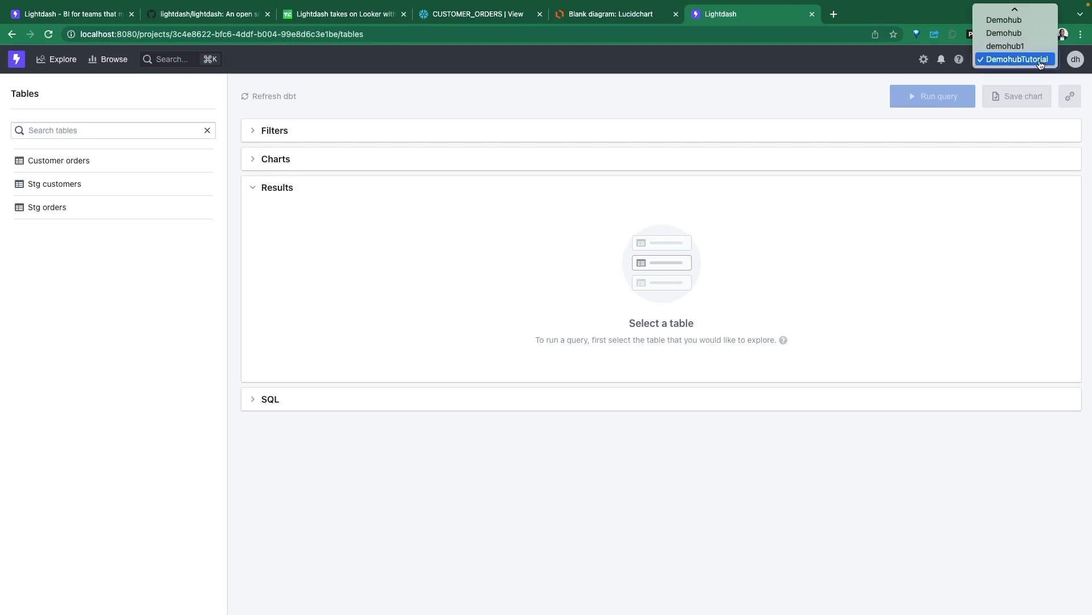
click(91, 235)
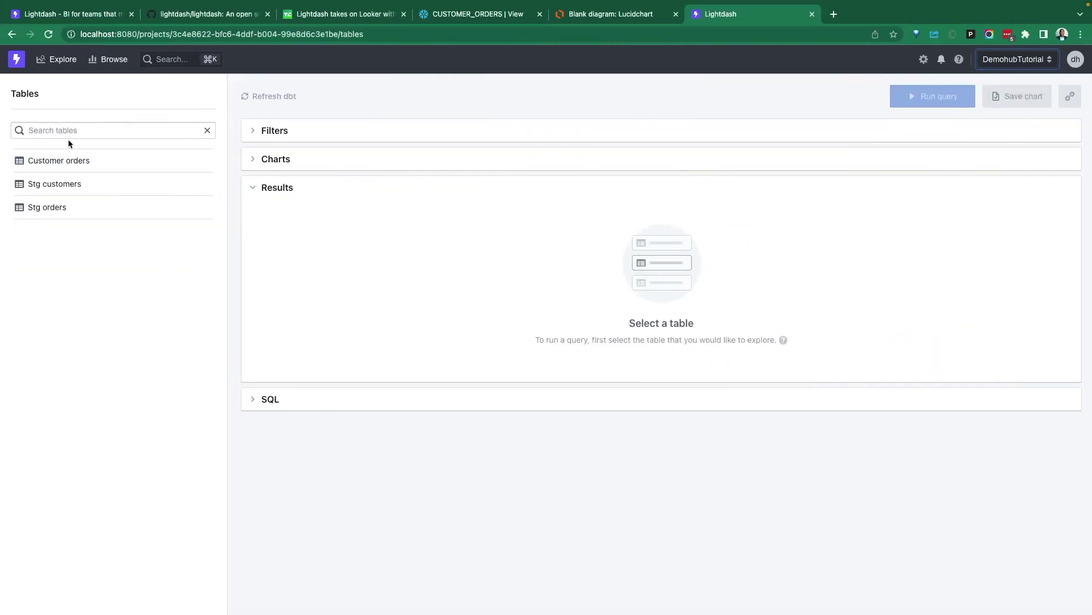
click(65, 166)
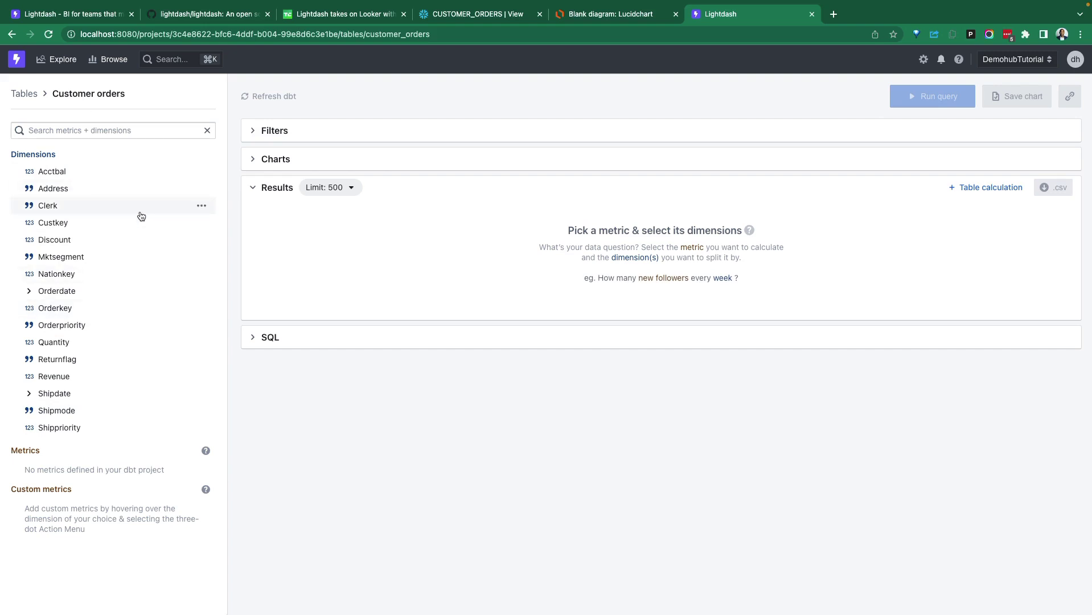
key(ctrl+Left)
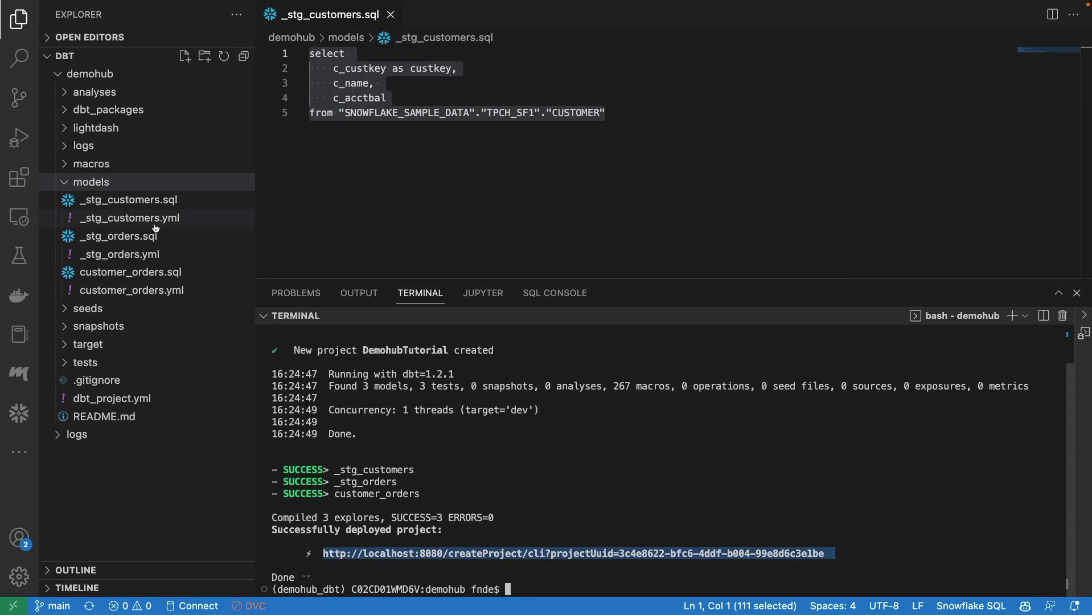
key(ctrl+Right)
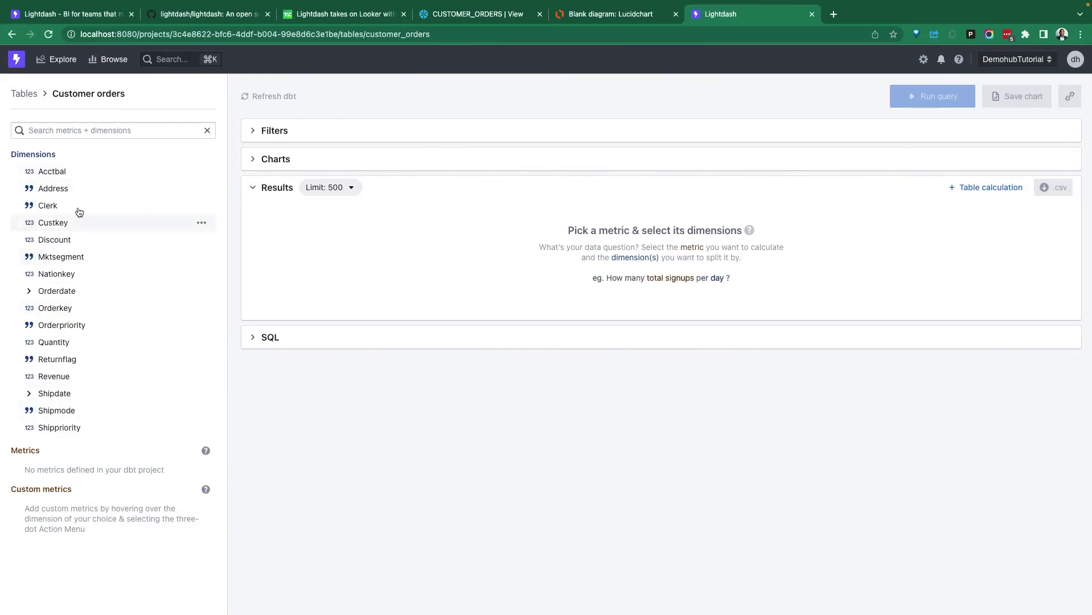
click(25, 95)
click(71, 186)
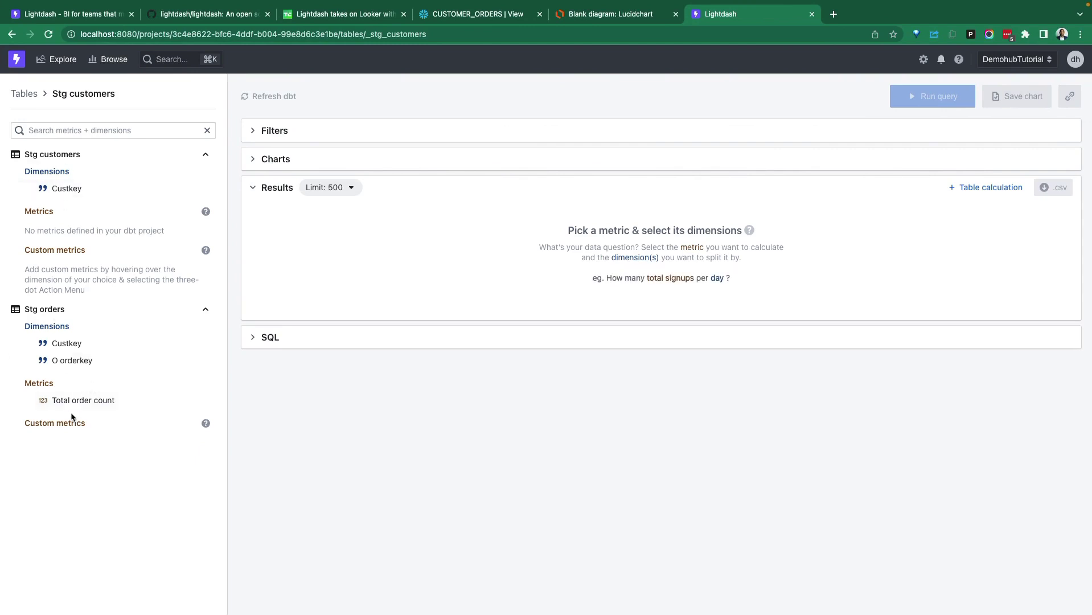
click(36, 99)
click(68, 209)
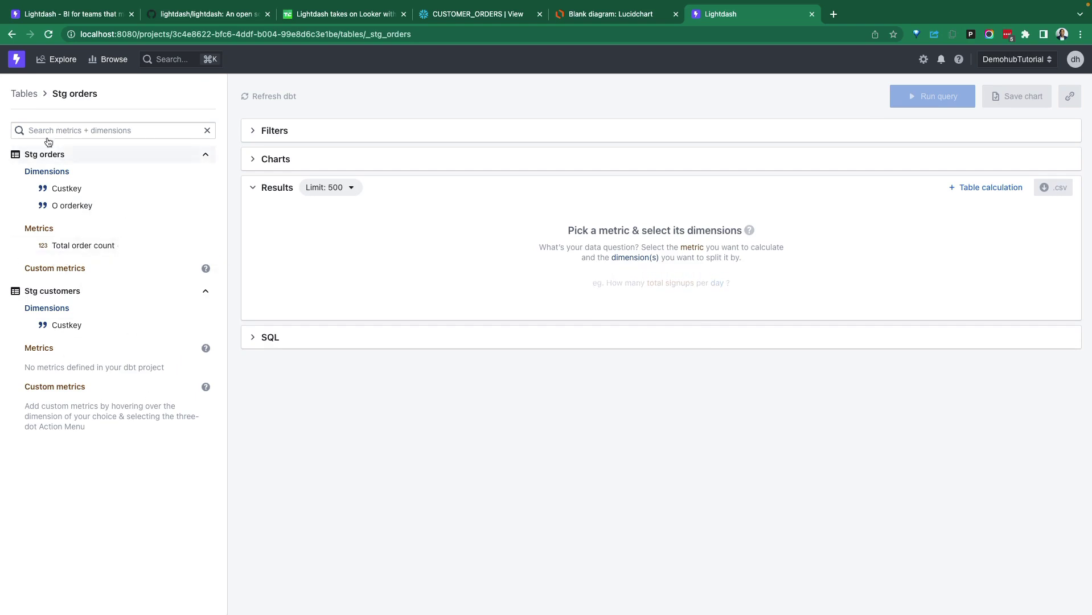
click(39, 99)
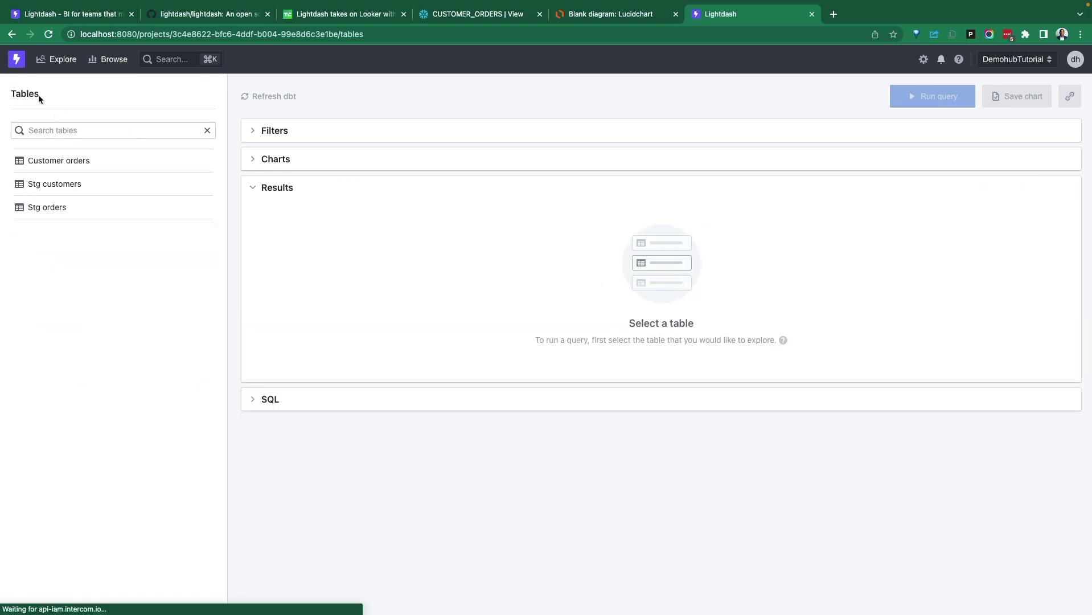
click(114, 159)
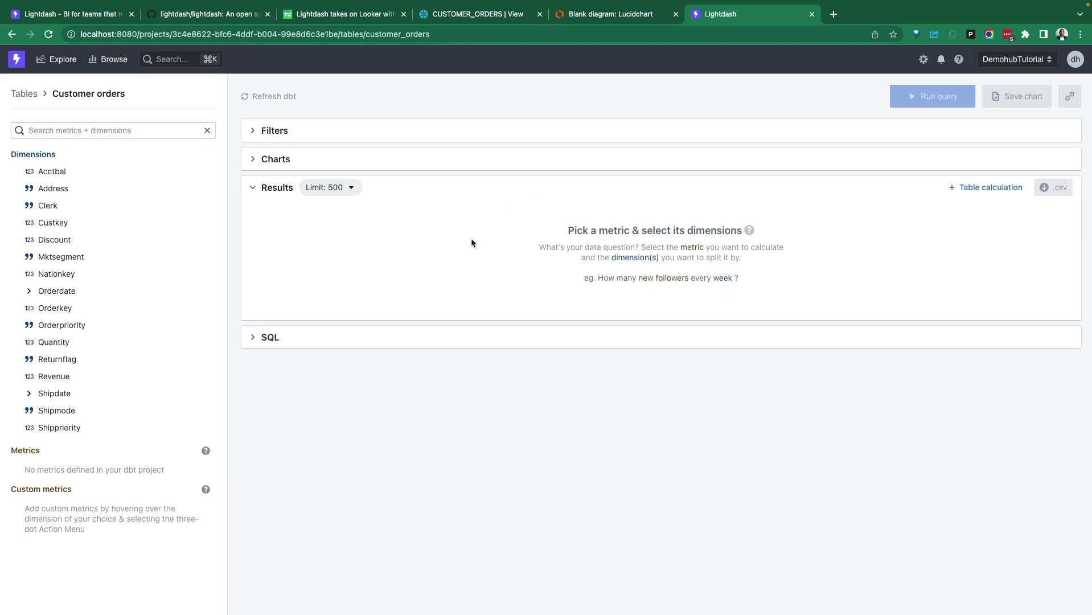
key(ctrl+Left)
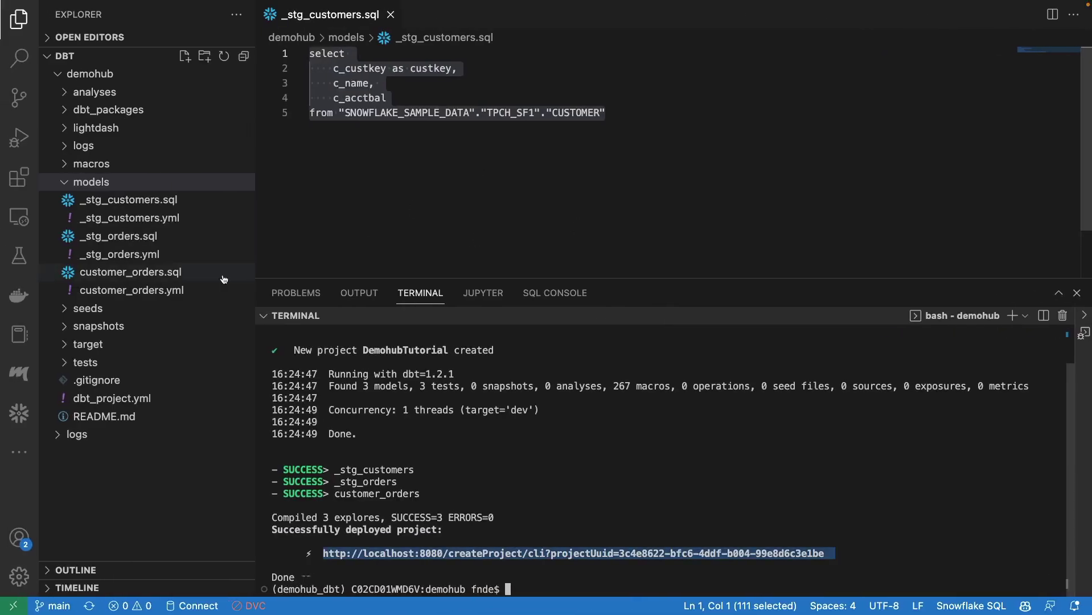
Review customer_orders.sql, then open customer_orders.yml with the terminal shrunk for more code space
click(130, 276)
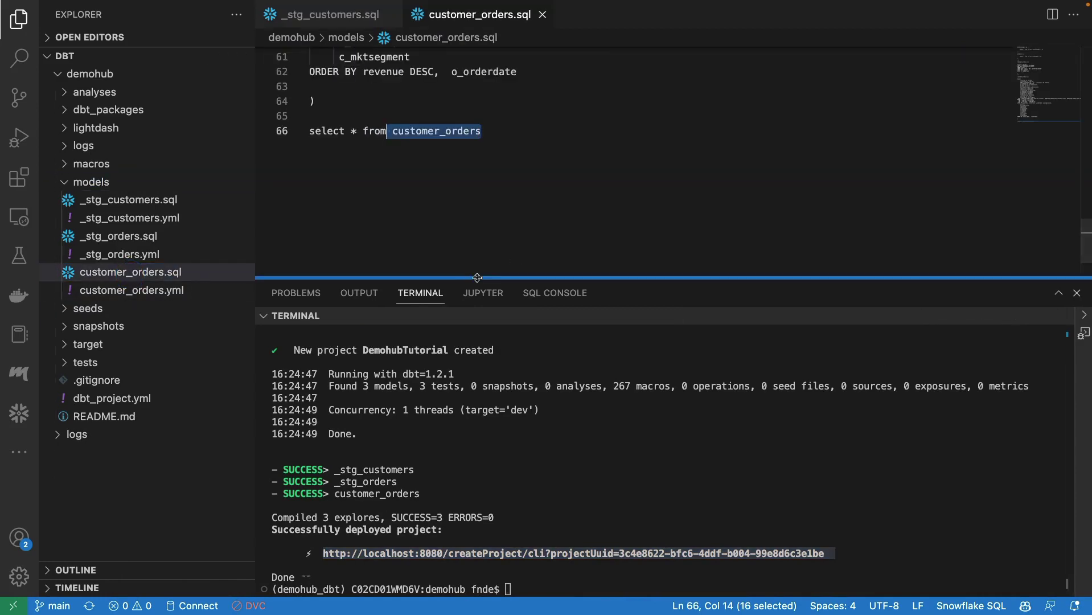
drag(477, 278, 478, 344)
scroll(491, 293, up, 10)
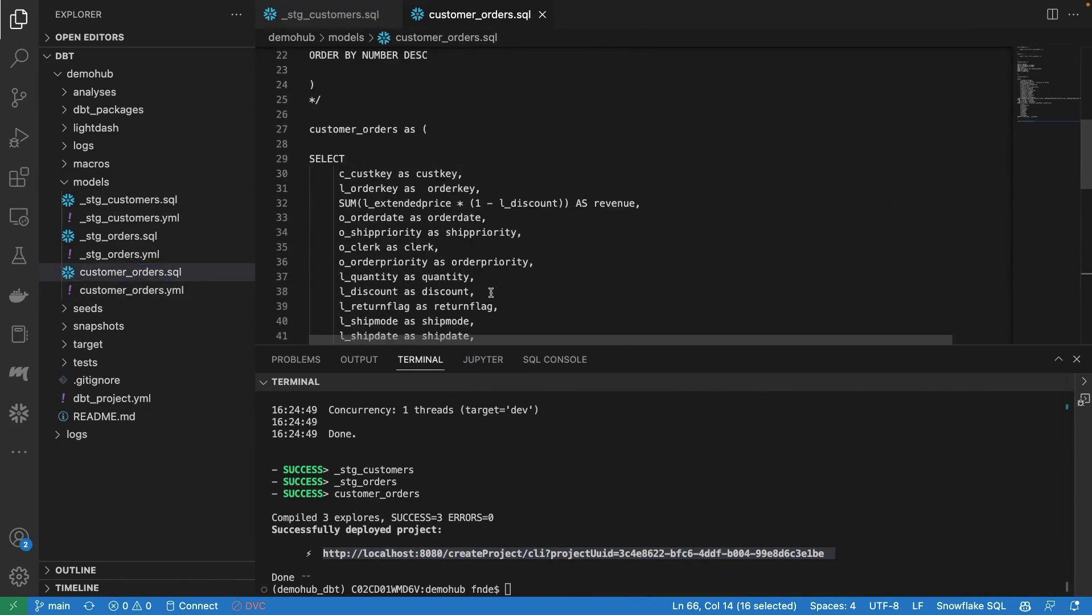
scroll(491, 293, down, 3)
scroll(490, 291, up, 2)
scroll(521, 256, down, 4)
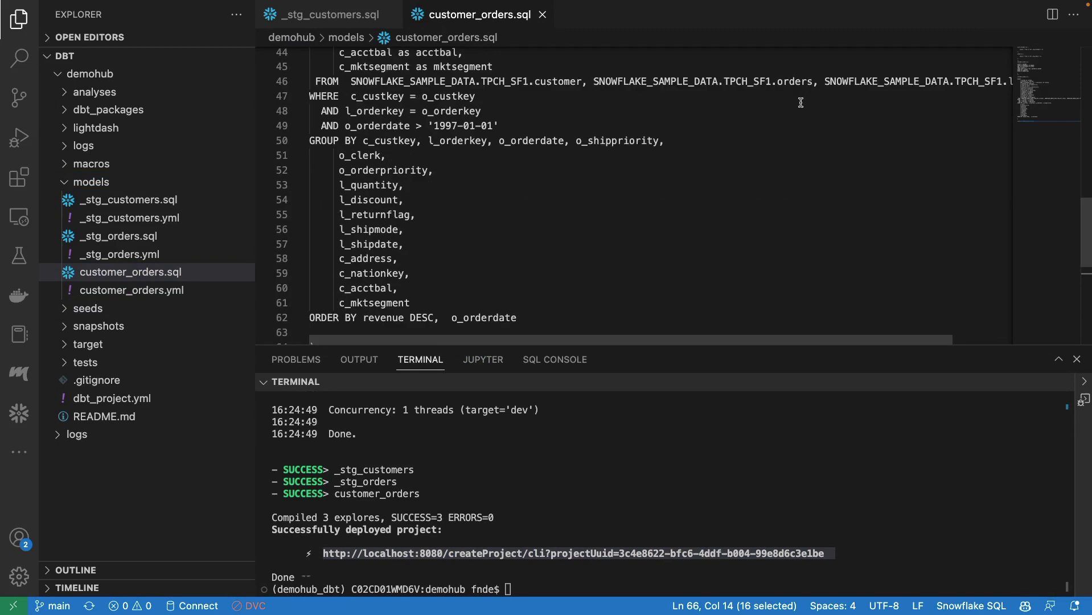
scroll(770, 162, down, 2)
scroll(692, 205, down, 3)
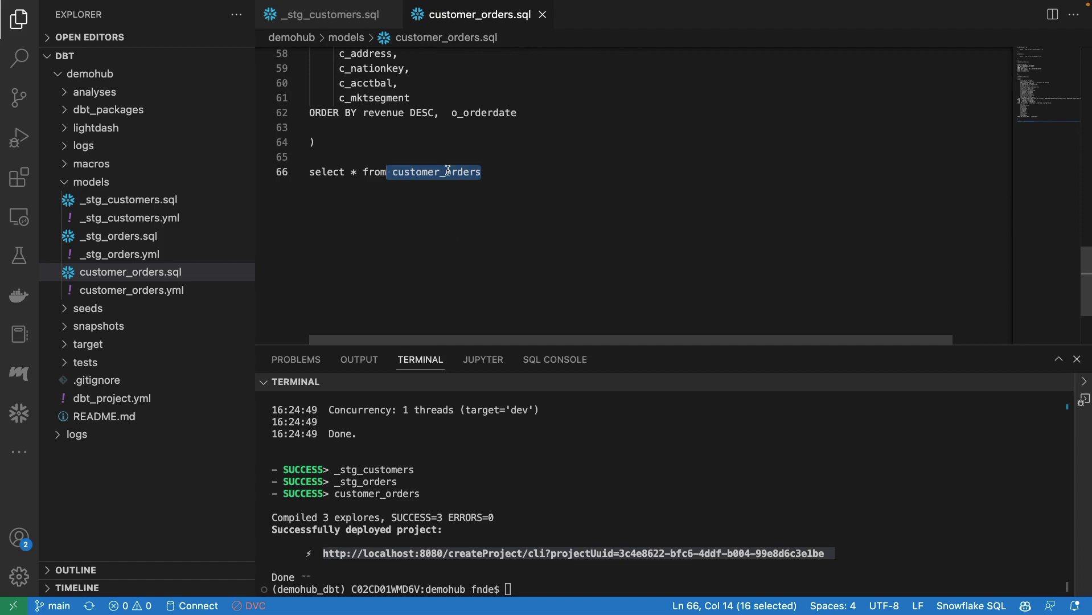
click(164, 289)
drag(342, 346, 340, 409)
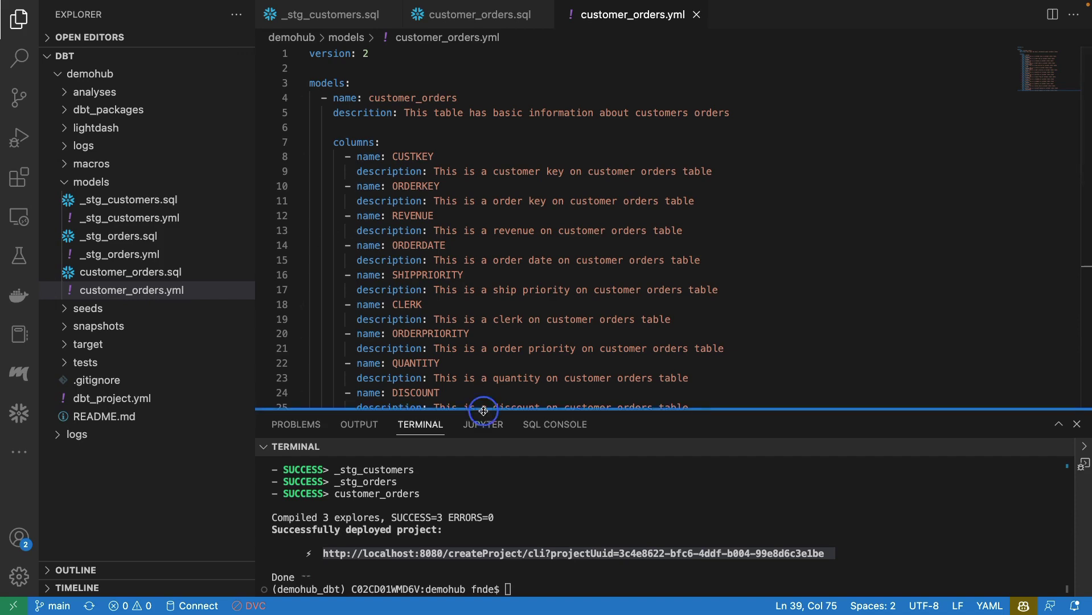
Shrink the terminal further and highlight the YAML's version, model name, models key and column entries
drag(483, 410, 478, 458)
scroll(504, 199, down, 2)
scroll(430, 98, up, 2)
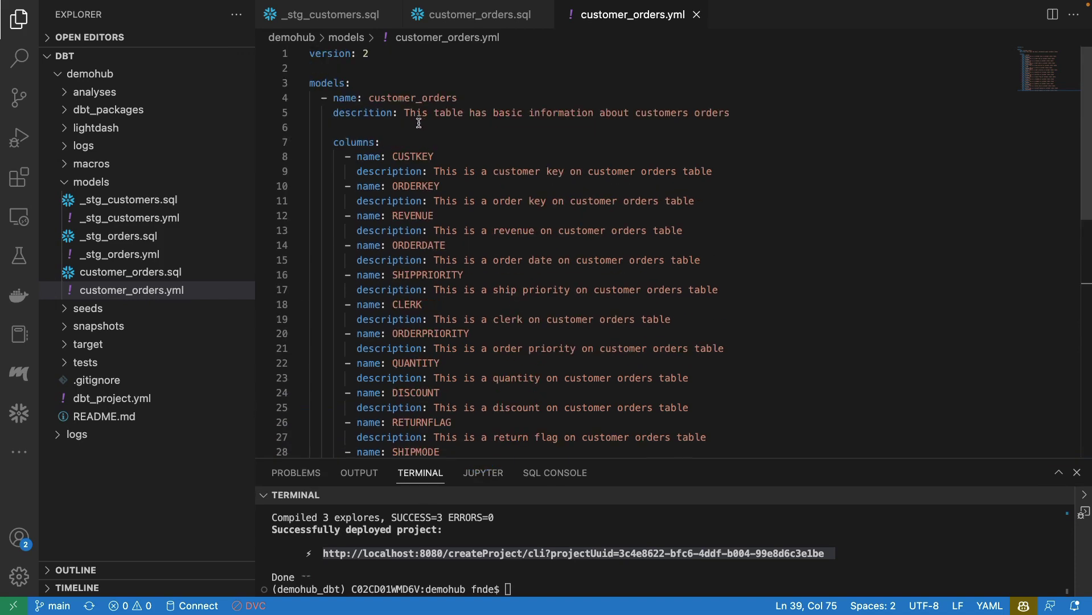
drag(371, 53, 310, 53)
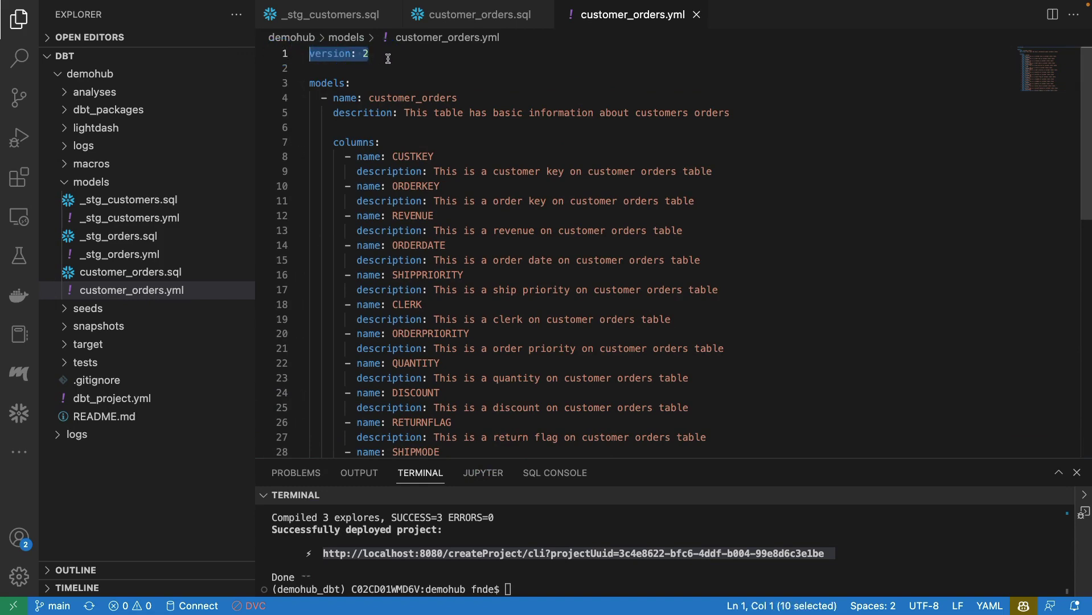
double_click(413, 98)
drag(315, 83, 462, 97)
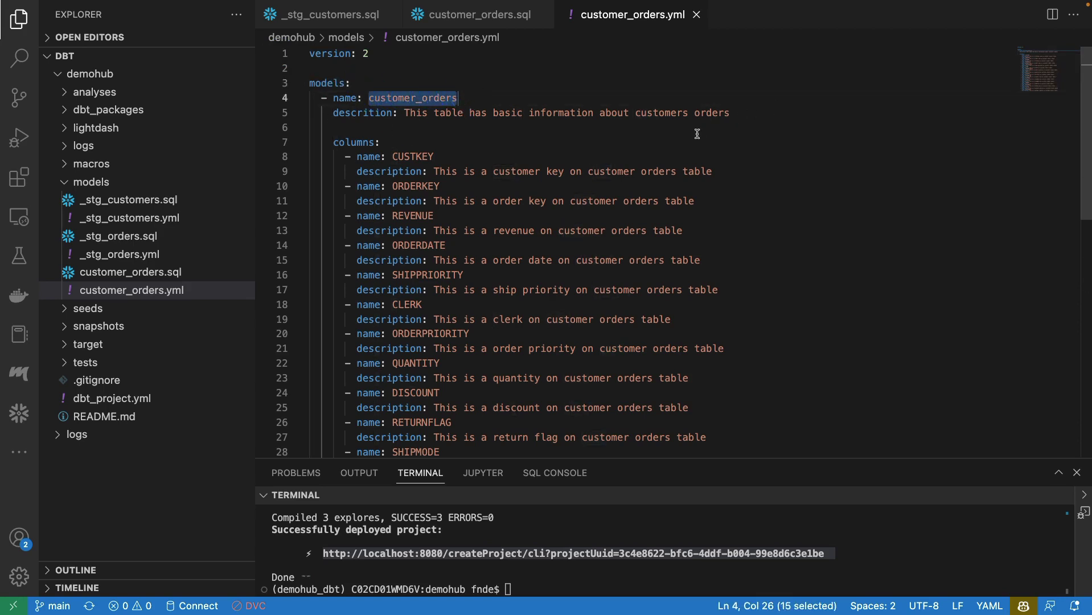
scroll(632, 143, down, 3)
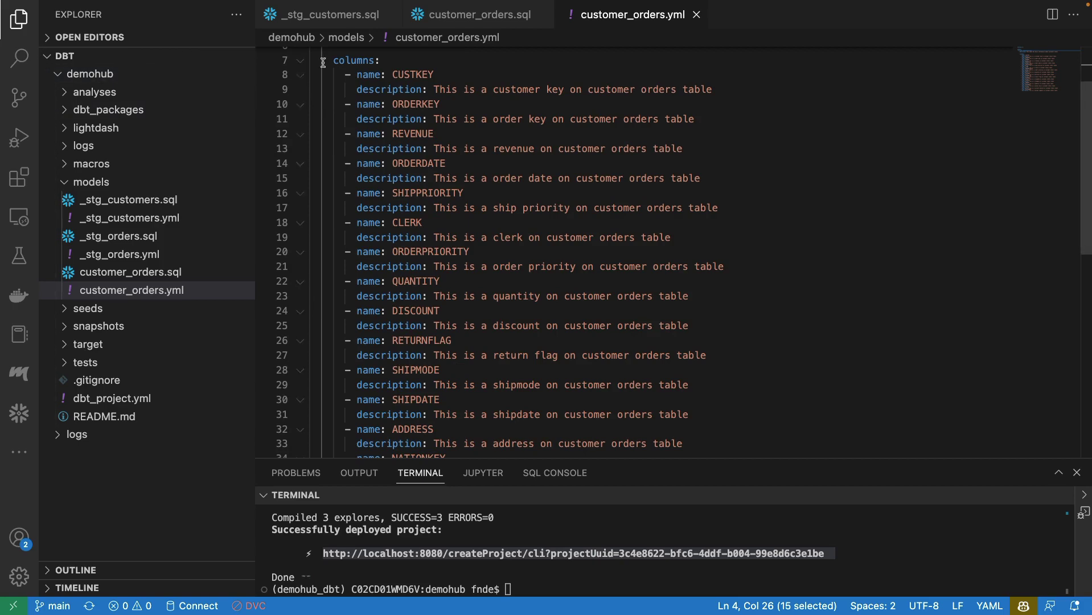
drag(323, 63, 468, 279)
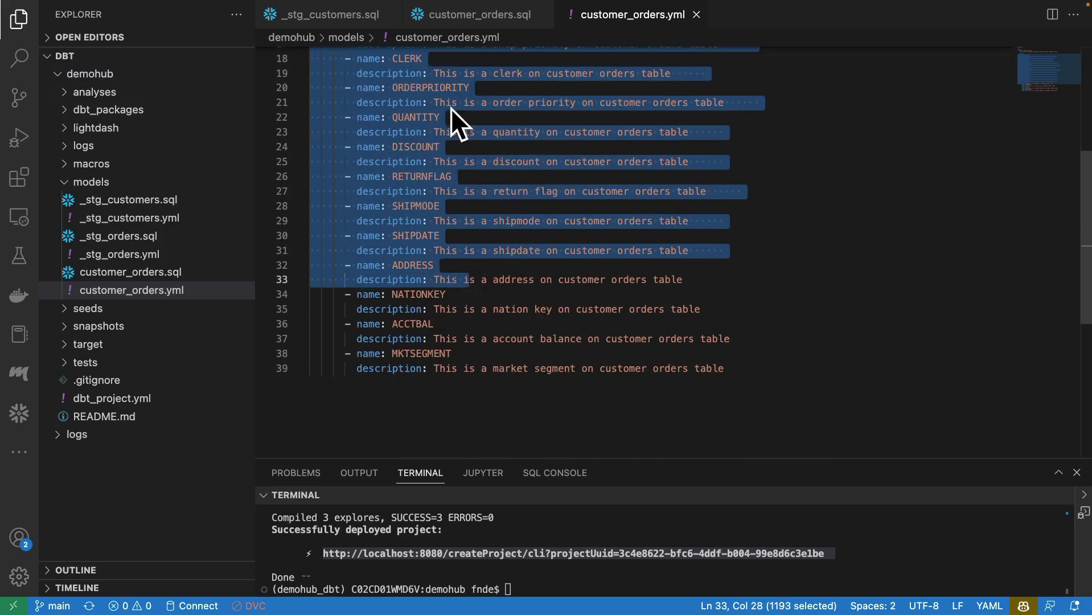
Glance at the Lightdash explorer, then highlight the CUSTKEY column entry and its description
key(ctrl+Right)
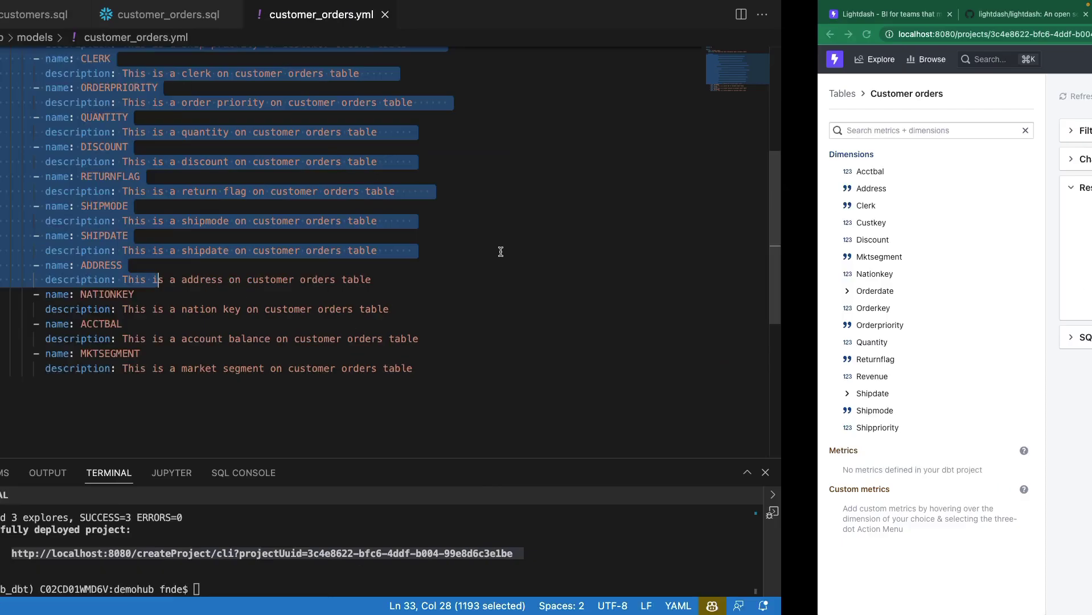
mouse_move(71, 239)
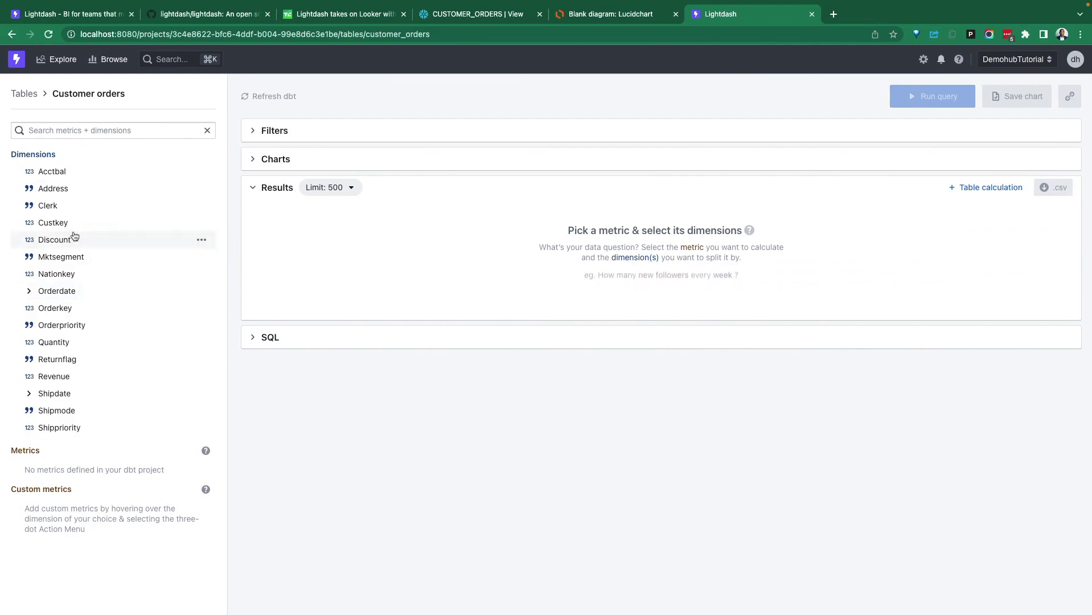
key(ctrl+Left)
drag(392, 156, 433, 157)
drag(351, 171, 726, 171)
scroll(426, 237, down, 2)
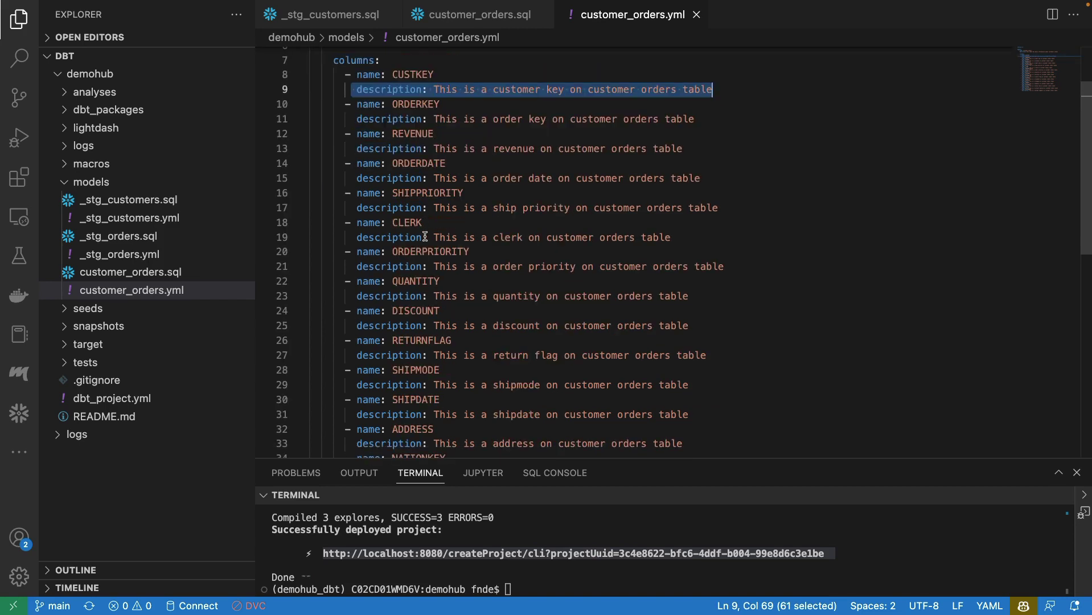
scroll(426, 153, down, 4)
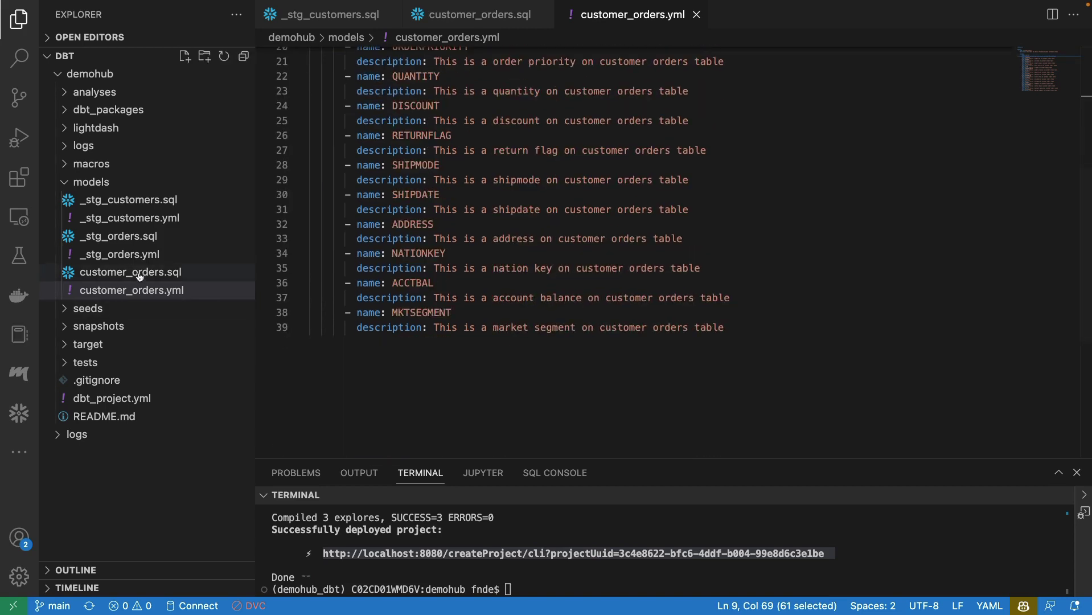
Review customer_orders.sql, return to customer_orders.yml and glance at the Customer orders explore
click(481, 21)
scroll(391, 178, up, 15)
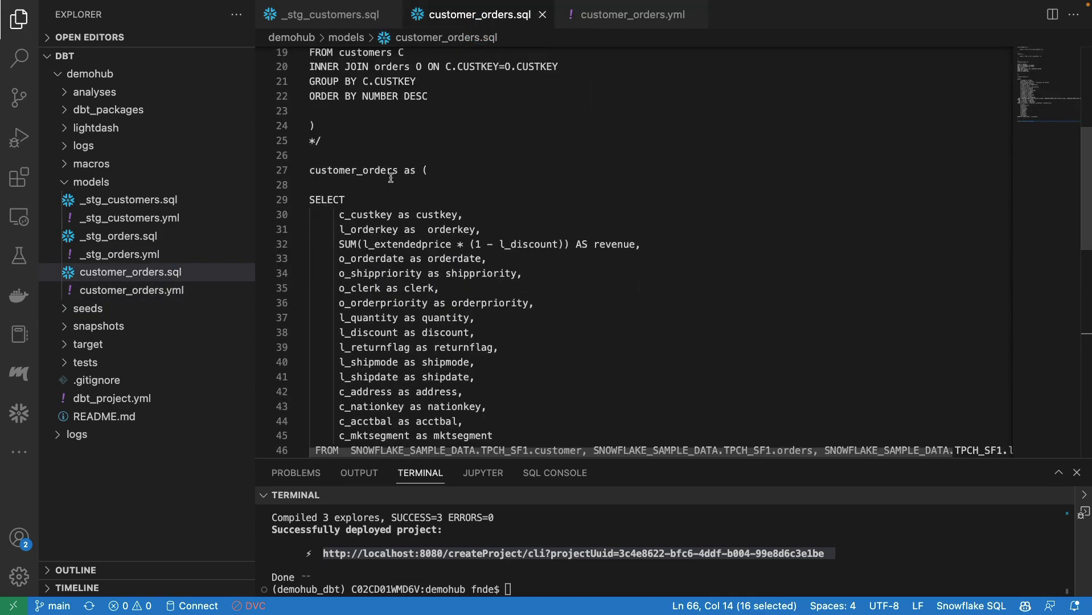
scroll(391, 178, down, 1)
drag(328, 174, 501, 272)
scroll(481, 239, down, 3)
click(631, 16)
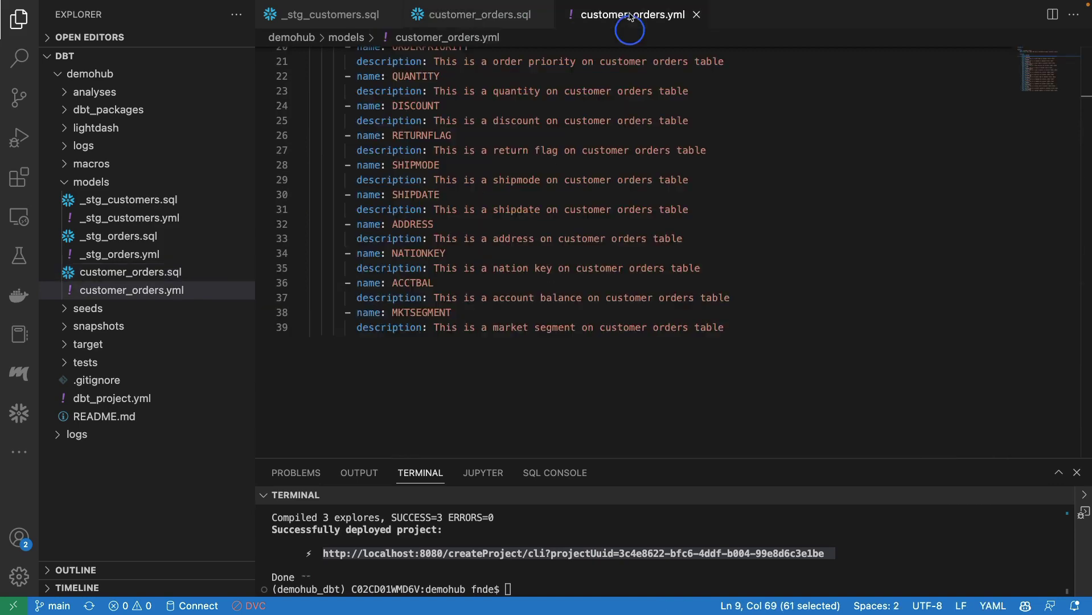
key(ctrl+Right)
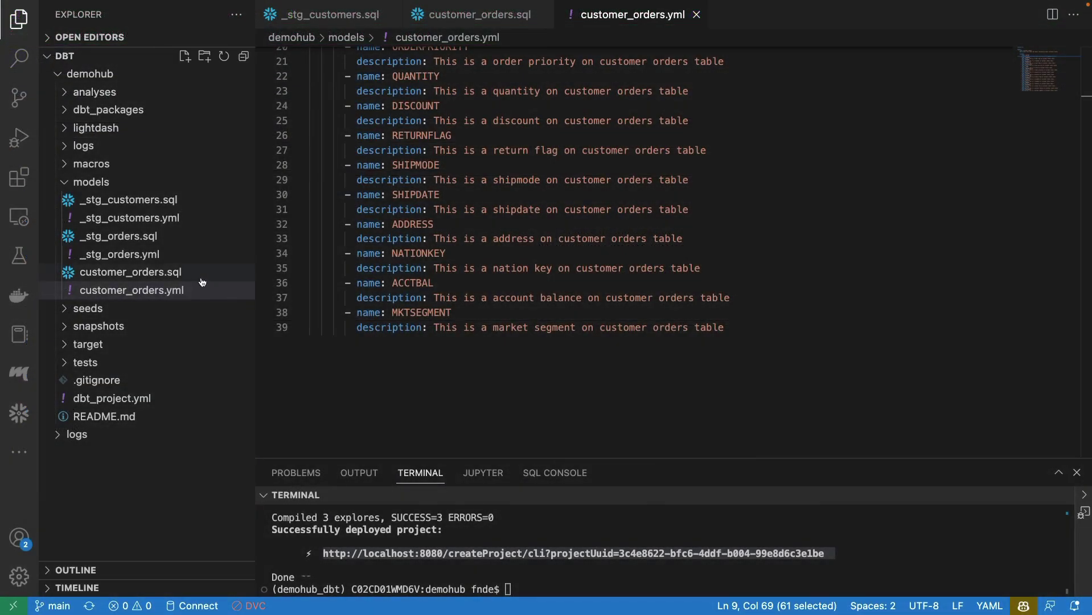
Insert an empty line 24 below the QUANTITY column's description
click(416, 210)
scroll(421, 219, up, 7)
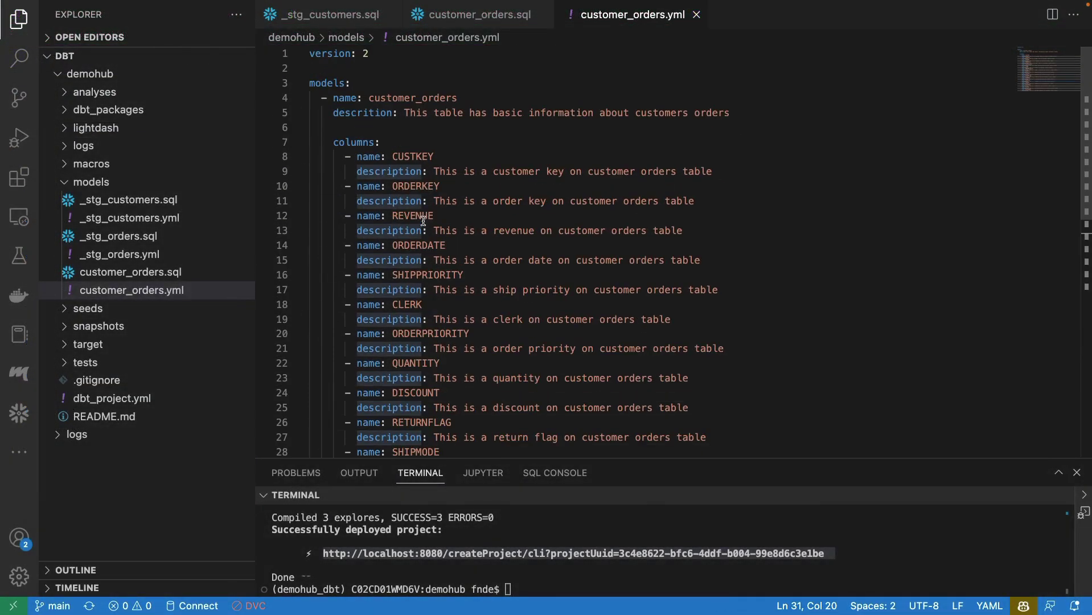
scroll(491, 203, down, 1)
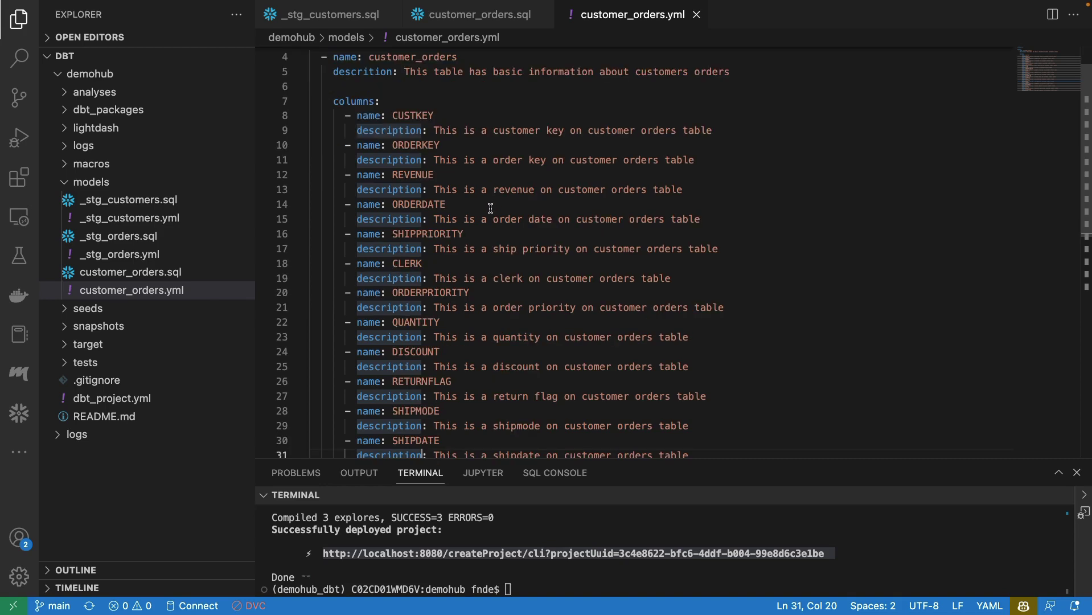
scroll(491, 208, down, 1)
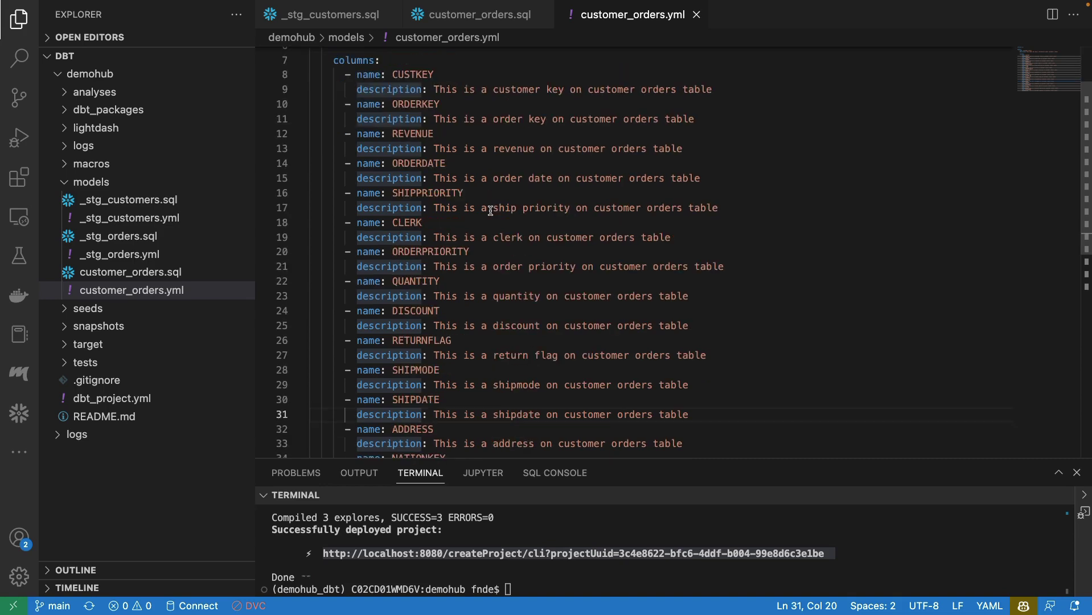
click(457, 280)
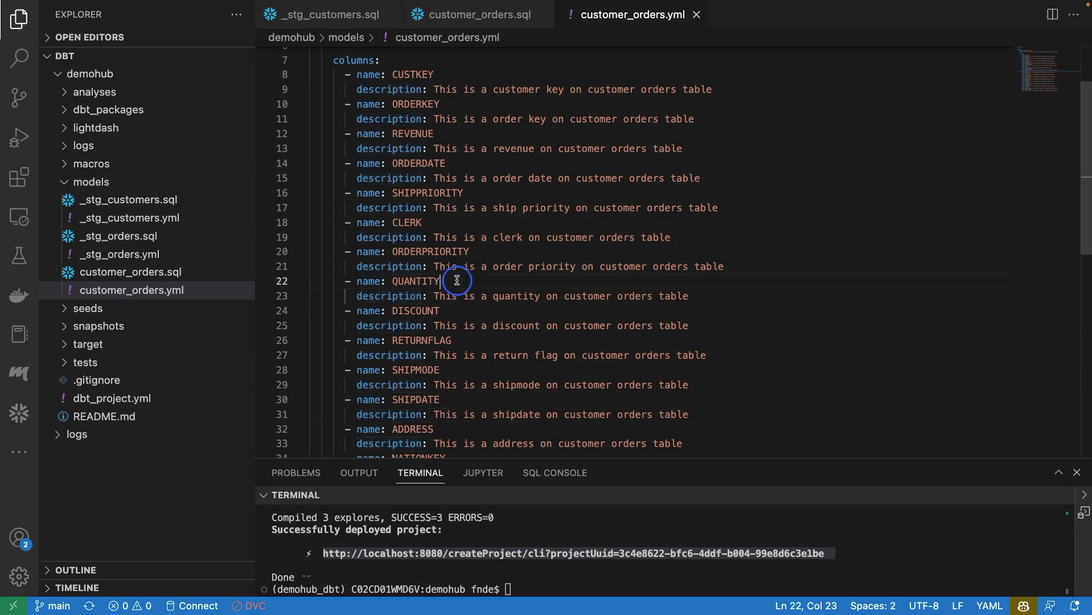
key(Down)
key(End)
key(Return)
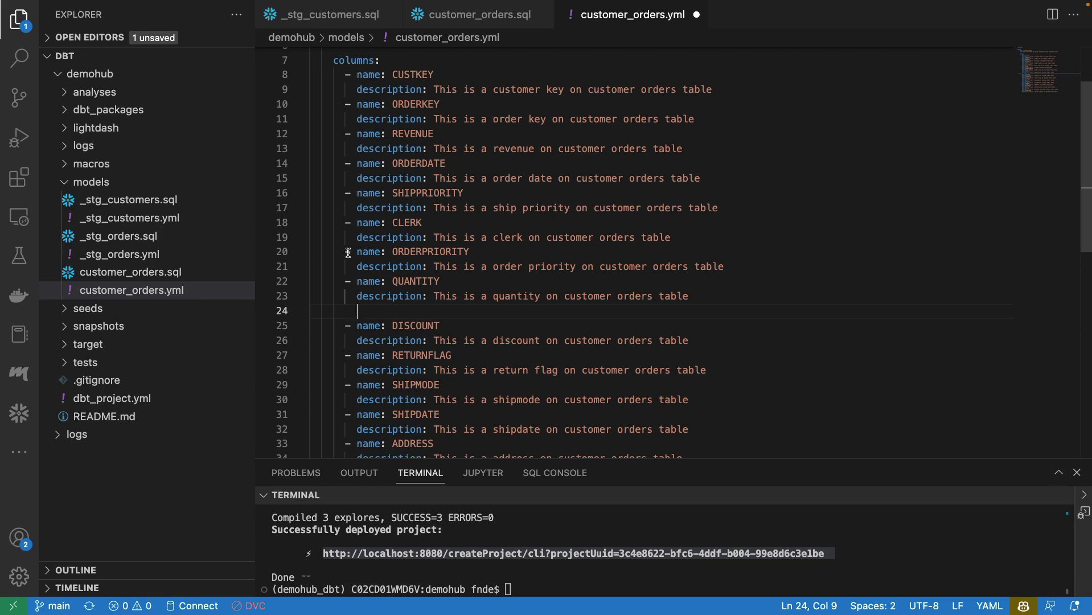
Add a tests: list with - unique and - not_null under QUANTITY
scroll(347, 252, down, 3)
text(test:)
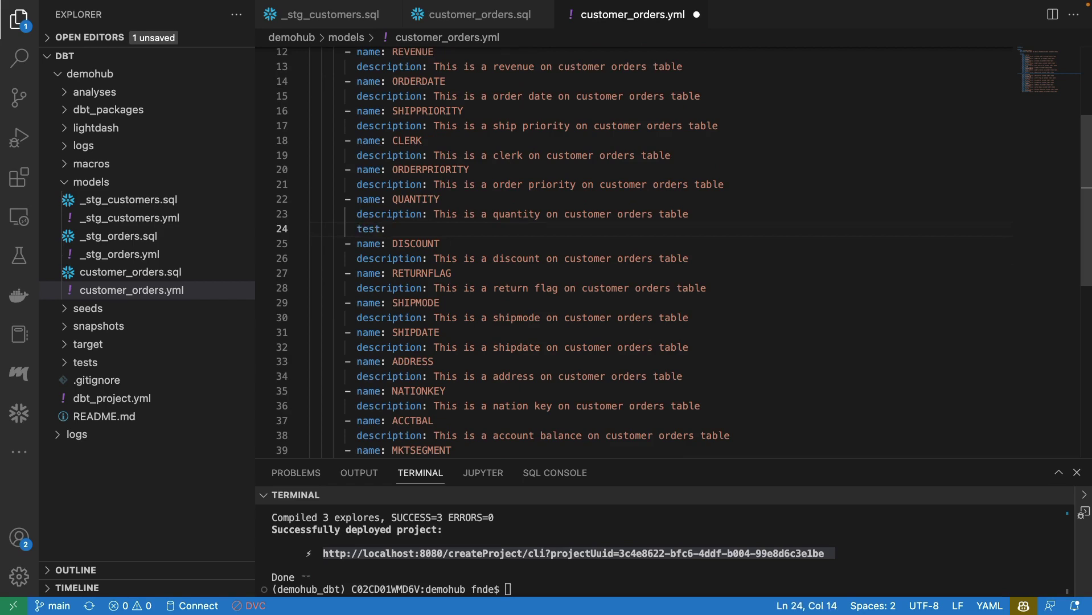
key(BackSpace)
text(s:)
key(Return)
text(- unique)
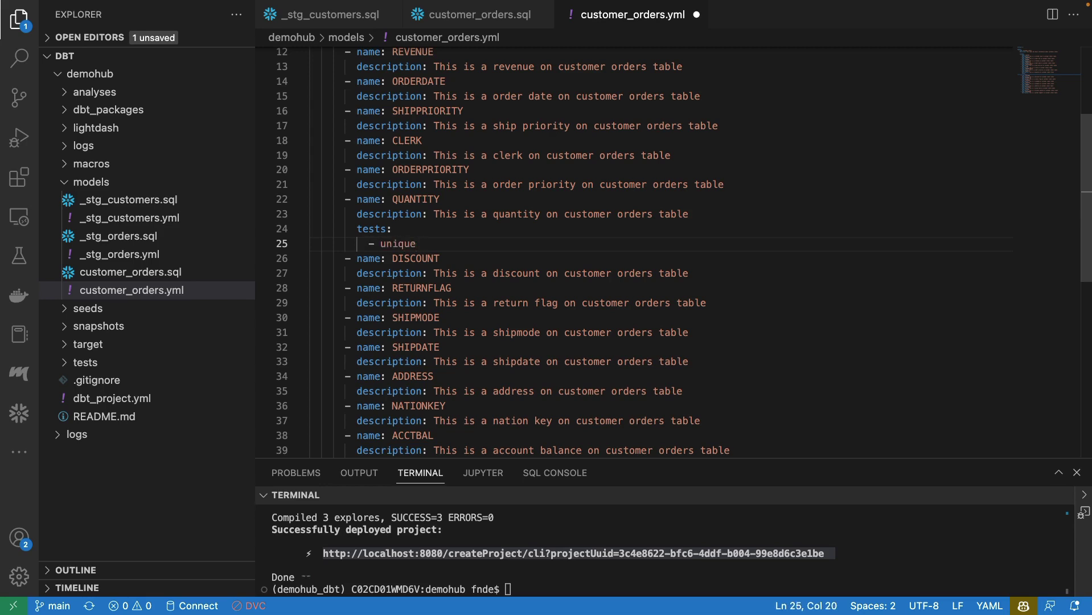
key(Return)
text(- n)
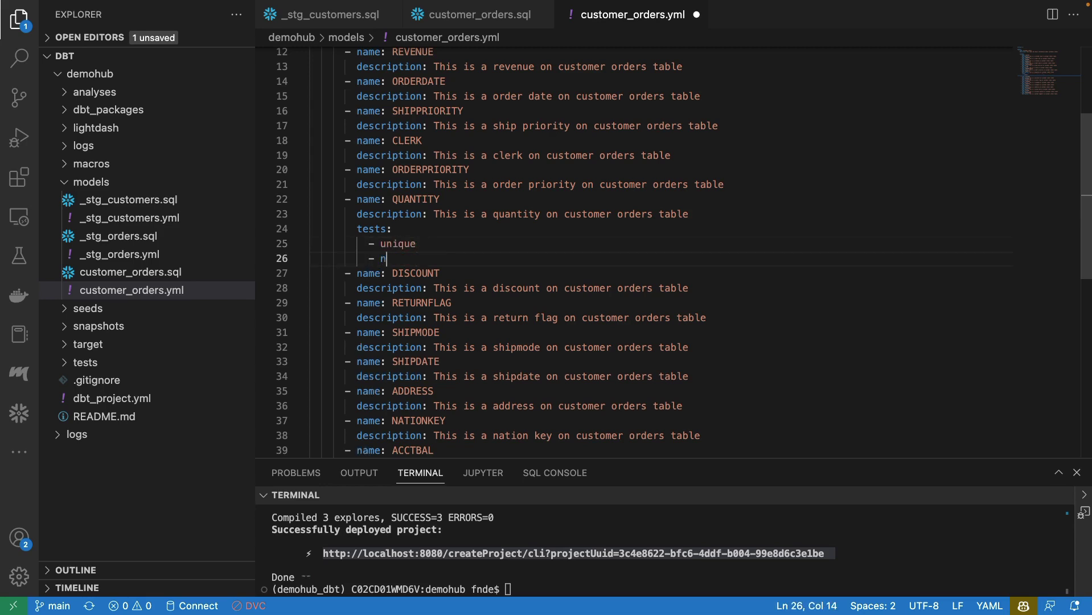
text(ot_null)
Start a meta: key below the tests and enlarge the editor font
key(Return)
text(meta:)
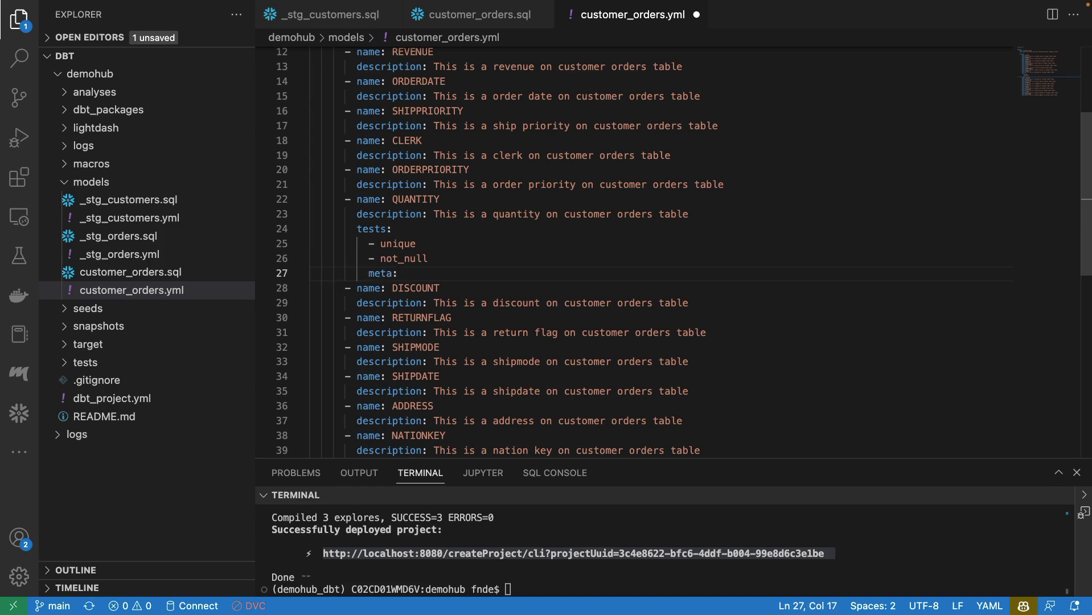
key(BackSpace)
scroll(380, 225, down, 4)
key(super+equal)
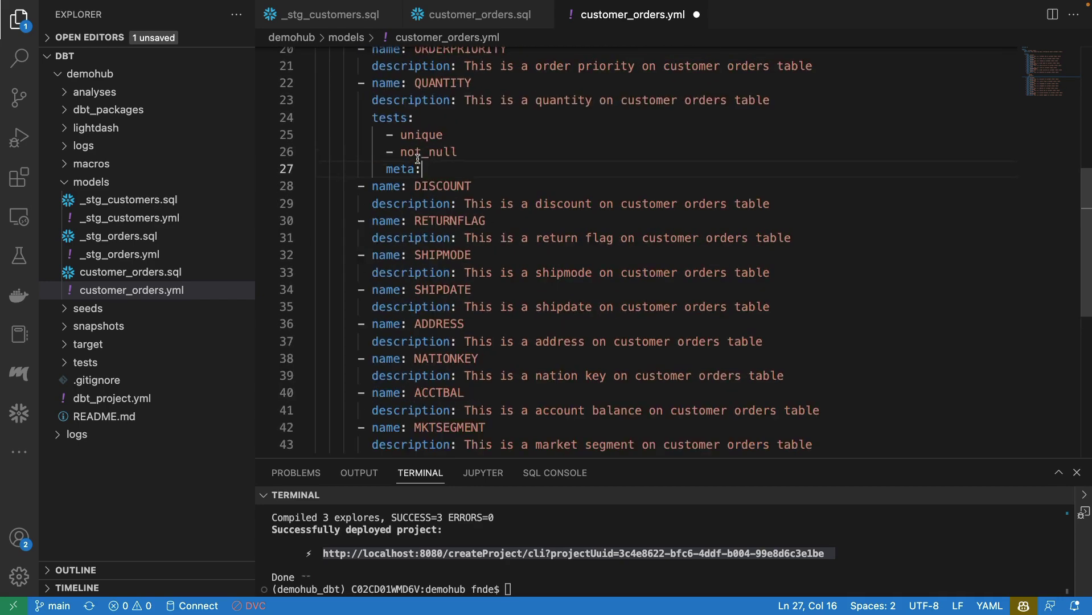
key(super+equal)
key(super+equal)
key(super+equal)
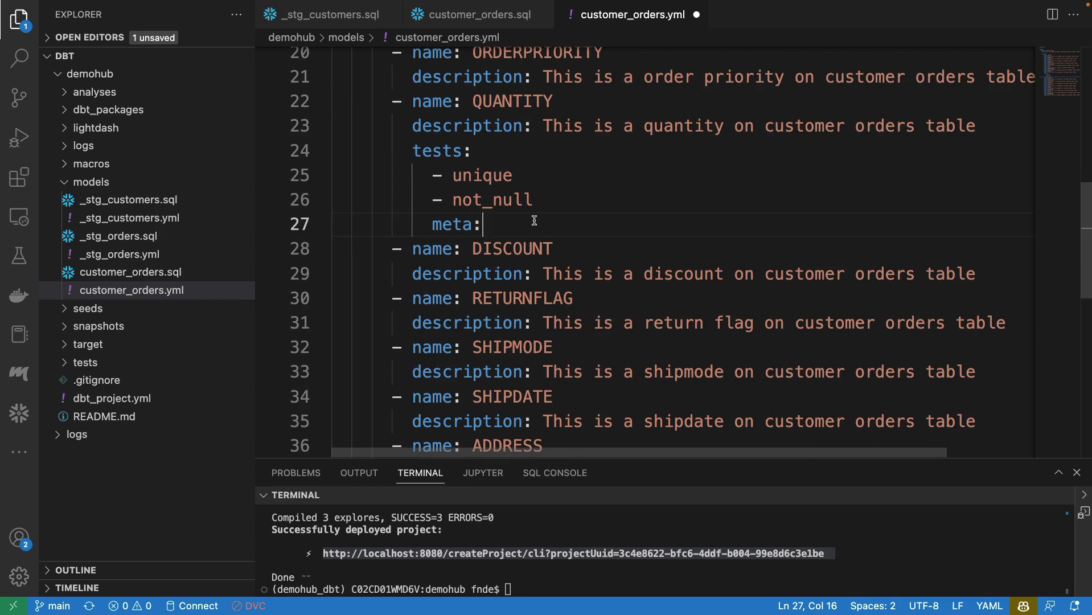
Add metrics: with a total_quantity_count: entry under QUANTITY's meta
key(Return)
text(metric)
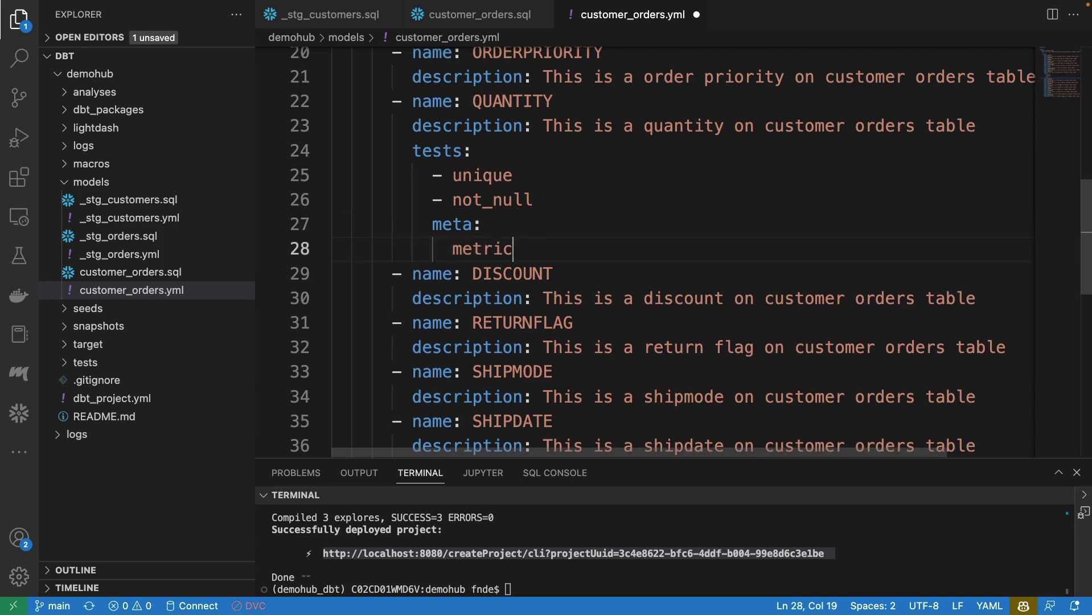
text(s:)
key(Return)
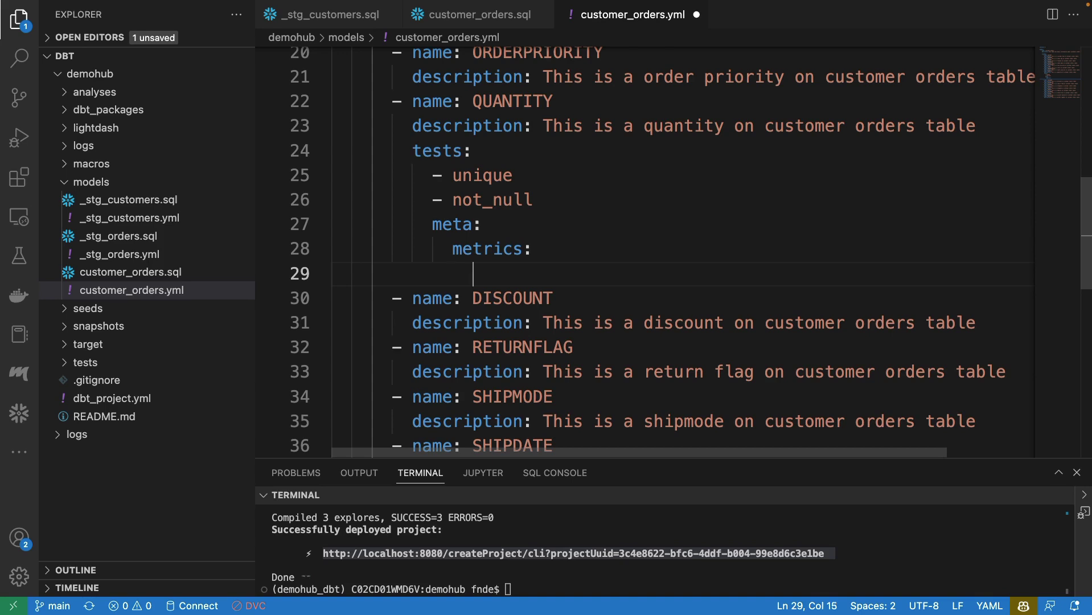
text(total_quantity_count)
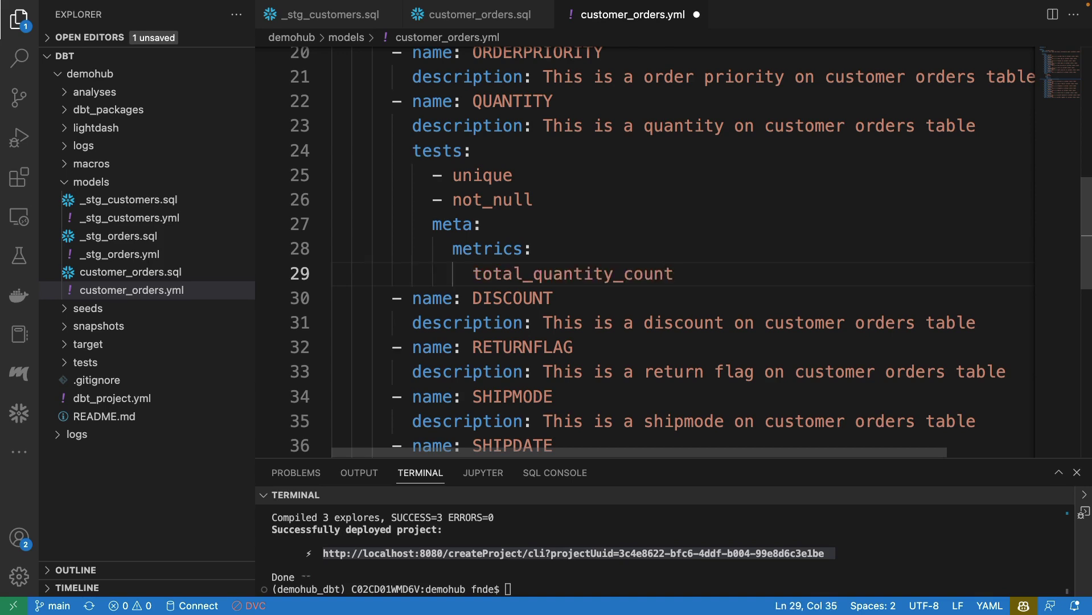
key(Return)
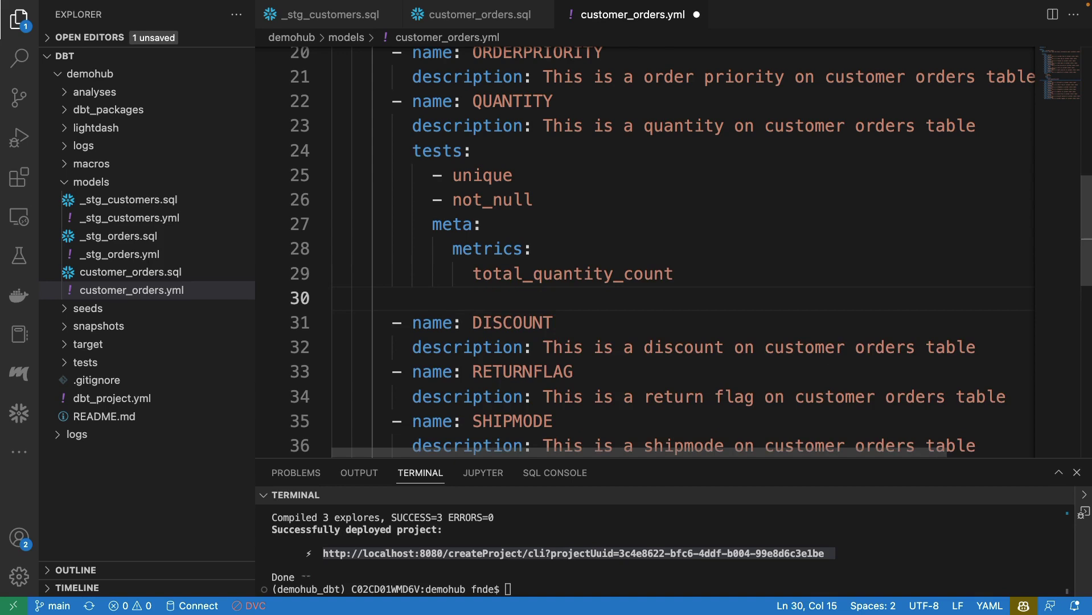
key(Up)
key(End)
text(:)
key(Return)
Set the metric's type to count_distinct
text(typ)
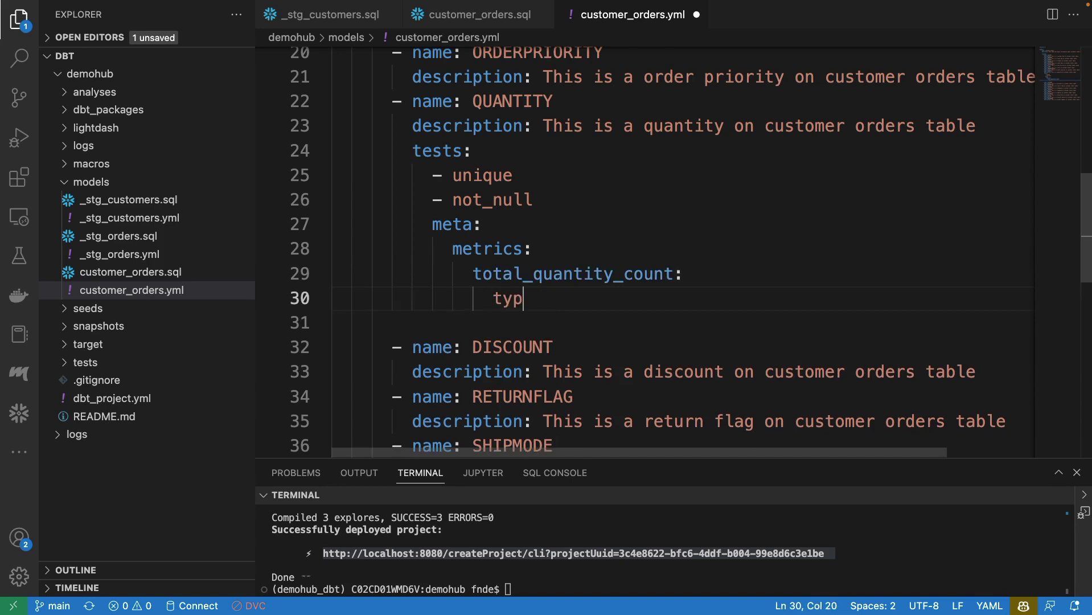
text(e: count_distinct)
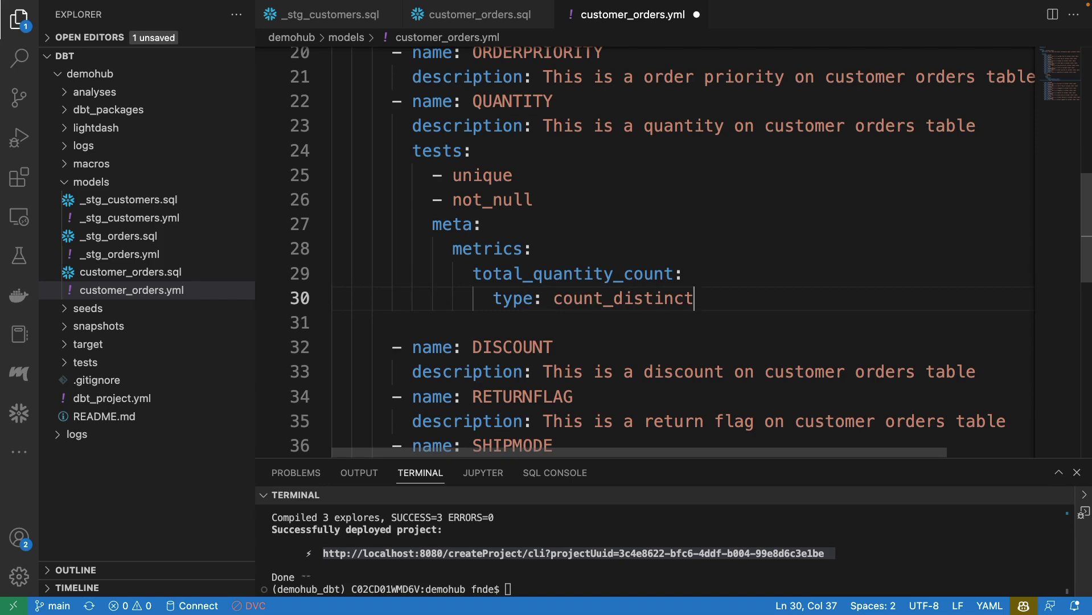
Delete the extra blank line, highlight the tests and metric block, and save customer_orders.yml
click(384, 332)
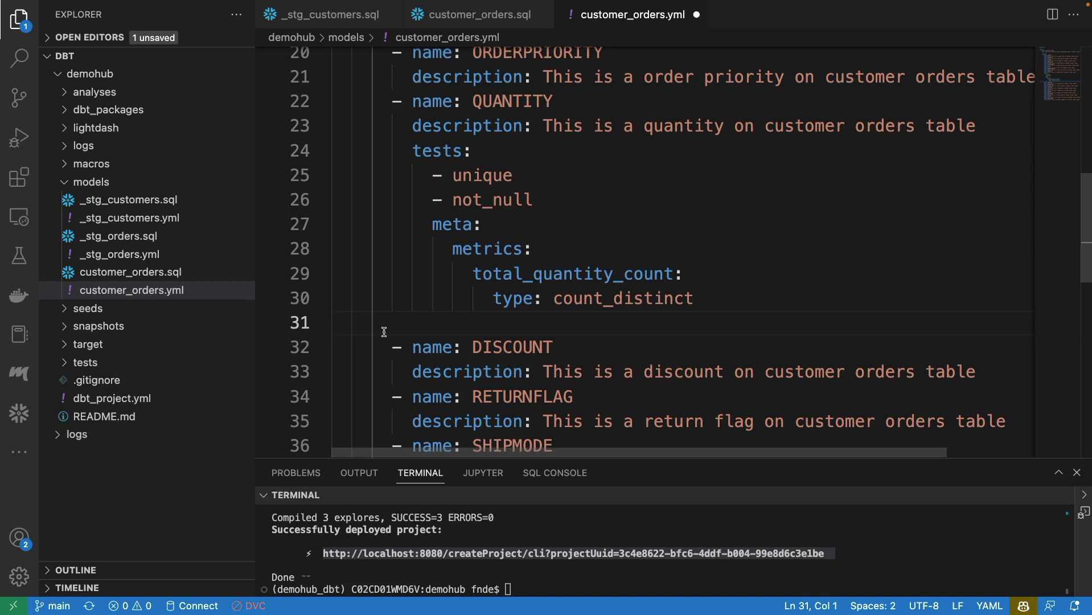
key(BackSpace)
drag(449, 176, 541, 173)
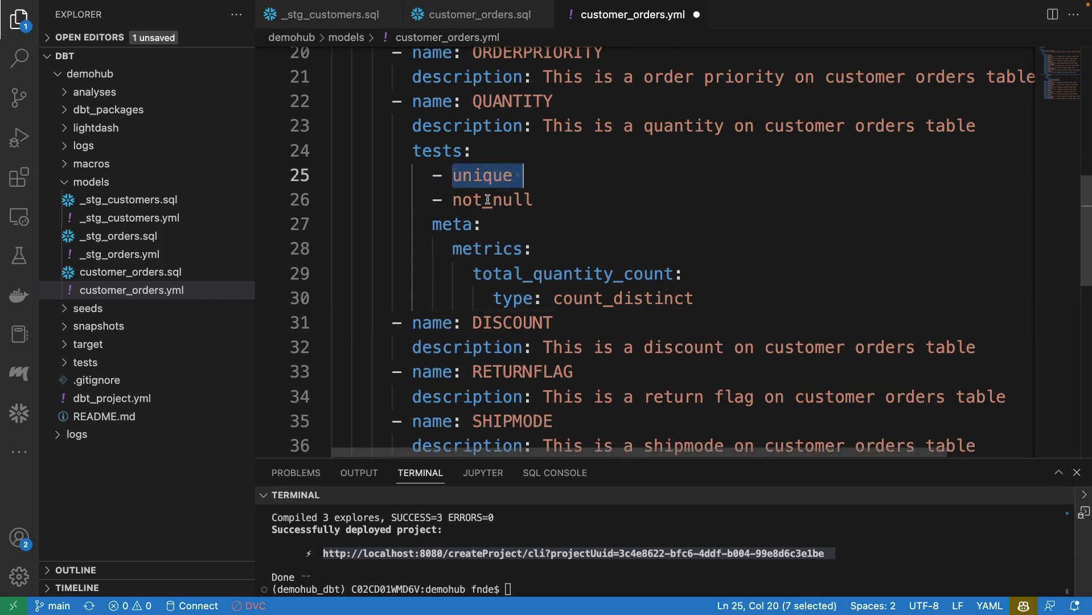
drag(450, 202, 538, 200)
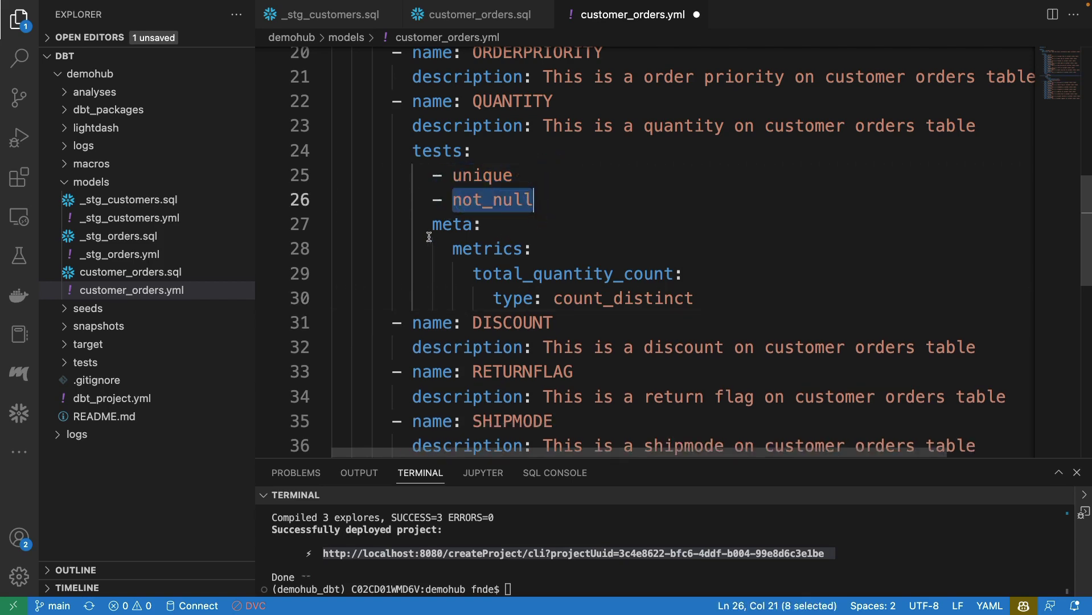
drag(431, 224, 718, 298)
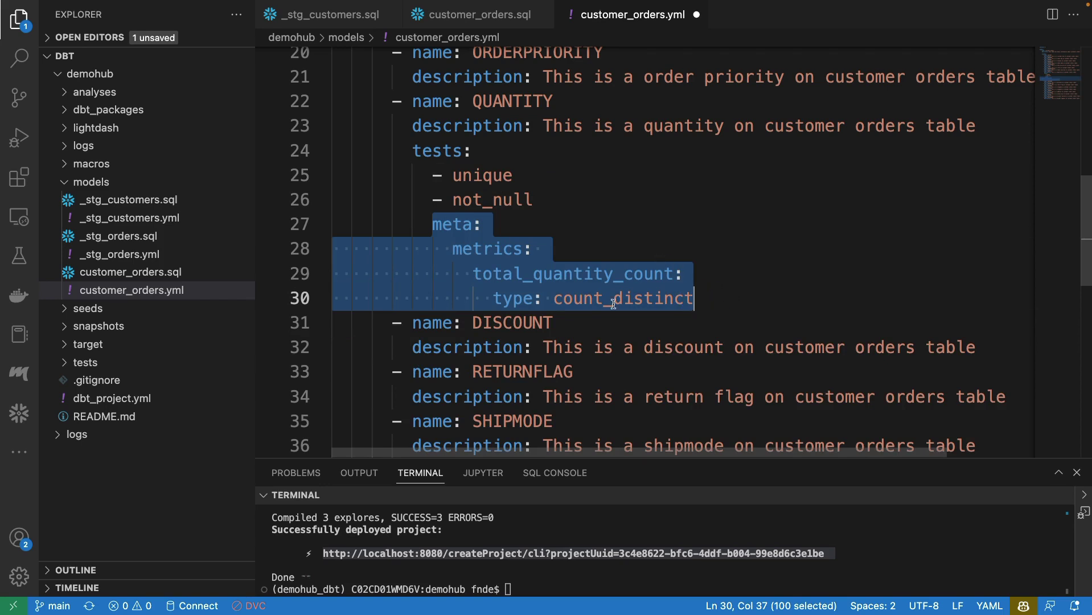
key(super+s)
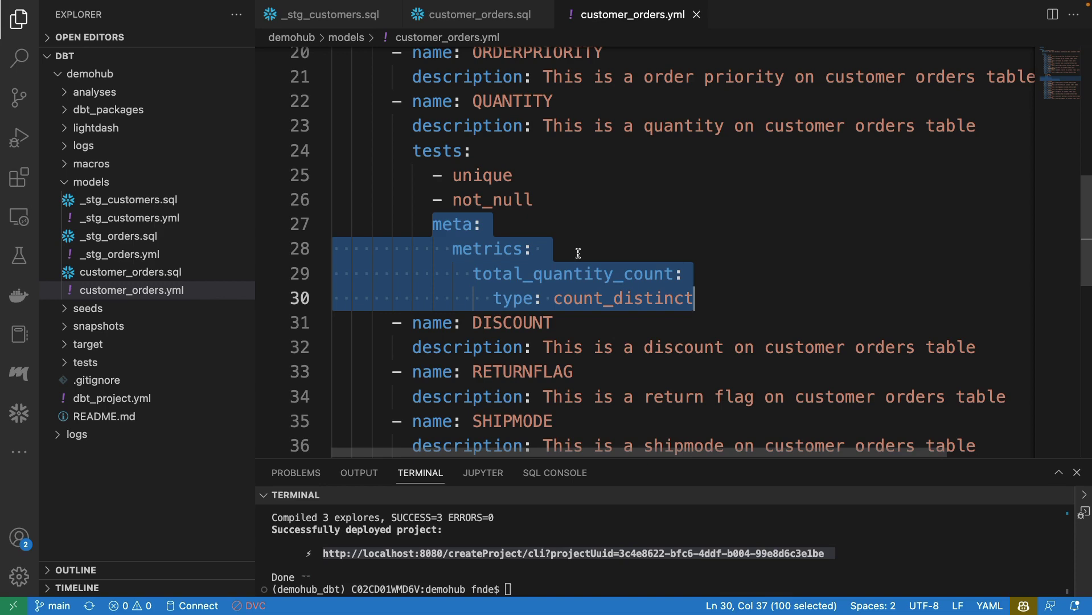
click(553, 275)
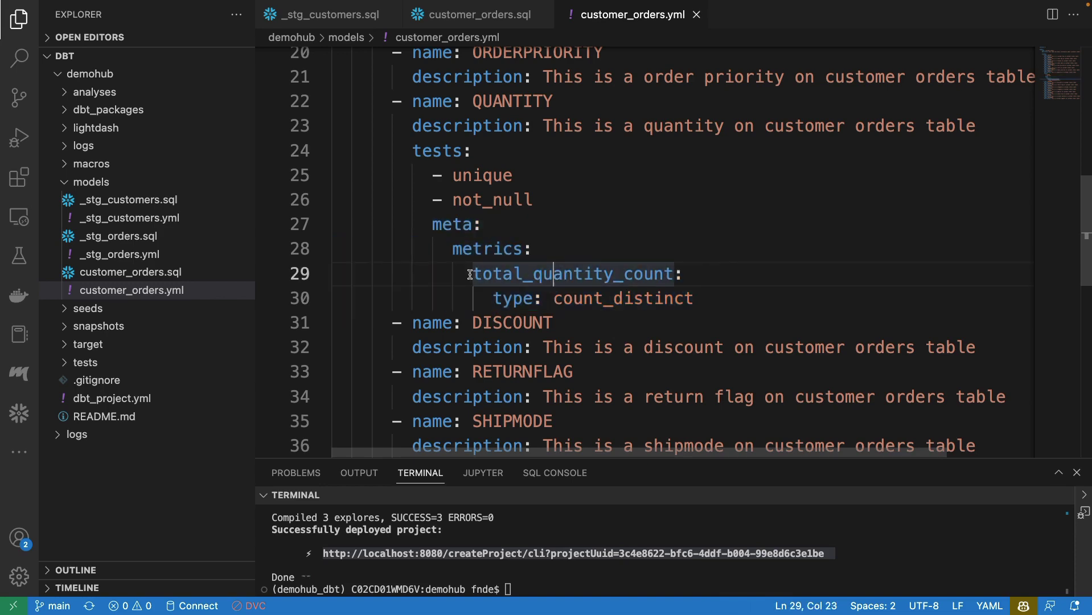
Copy the QUANTITY meta block and paste it under ACCTBAL with corrected indentation
key(Down)
key(Down)
key(Home)
key(Home)
key(shift+Up)
key(shift+Up)
key(shift+Up)
key(shift+Up)
key(super+c)
scroll(544, 224, up, 2)
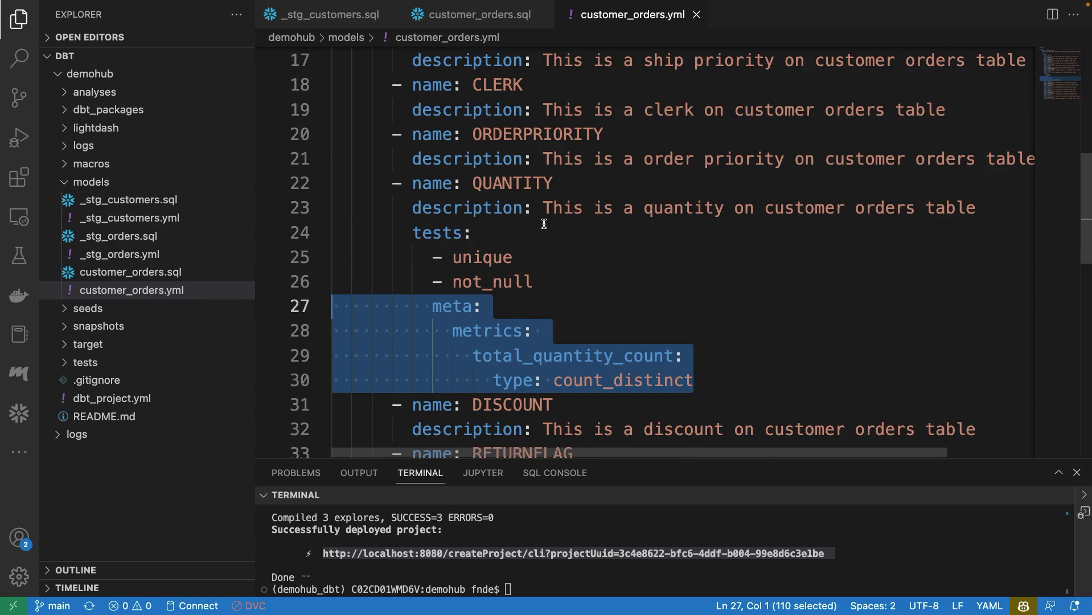
key(super+v)
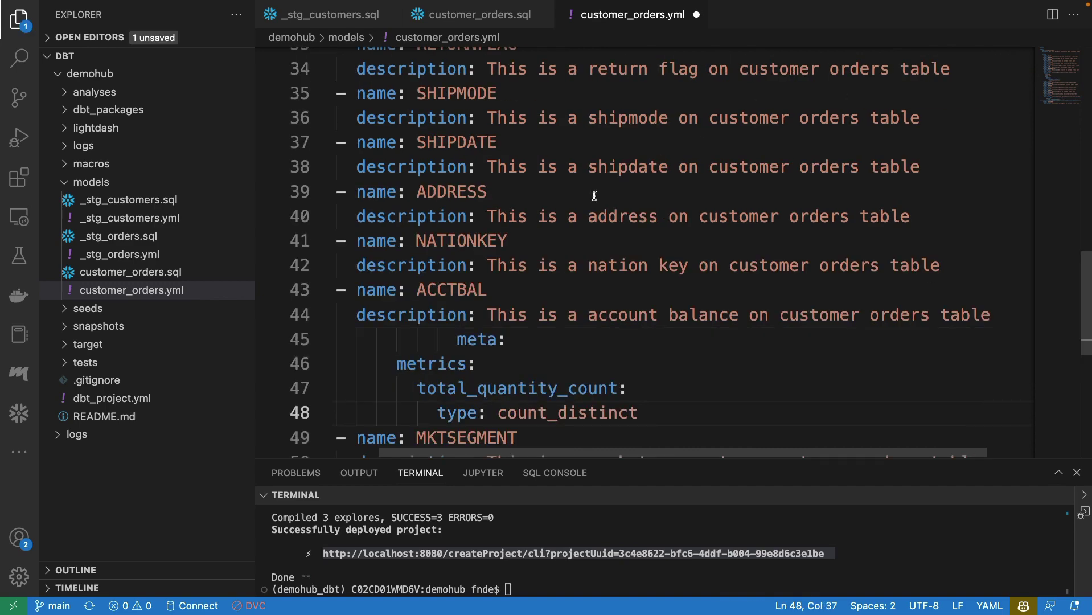
drag(457, 342, 357, 346)
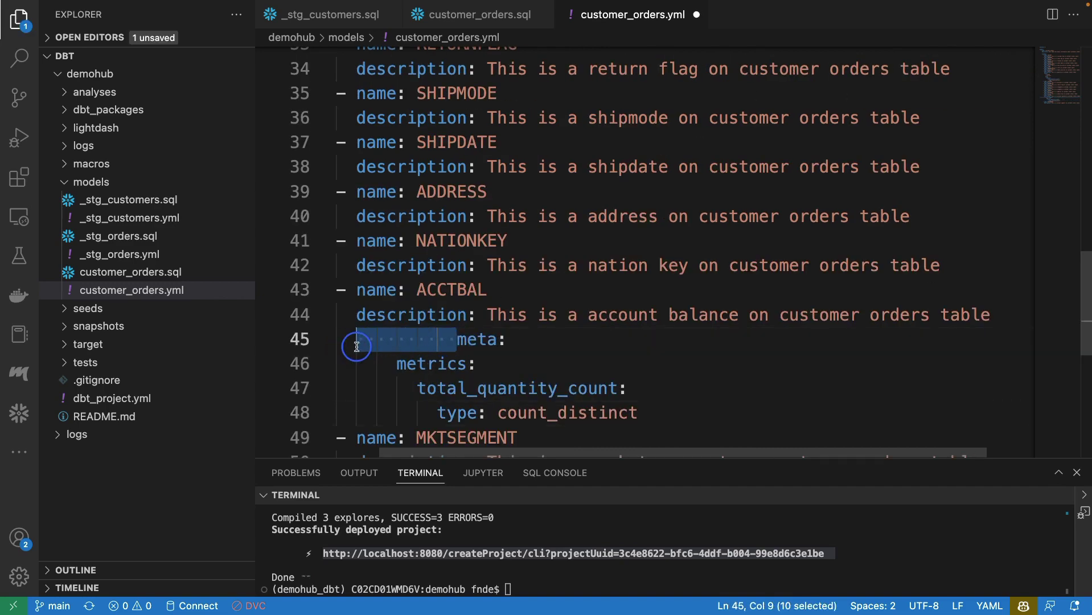
key(BackSpace)
scroll(421, 339, down, 3)
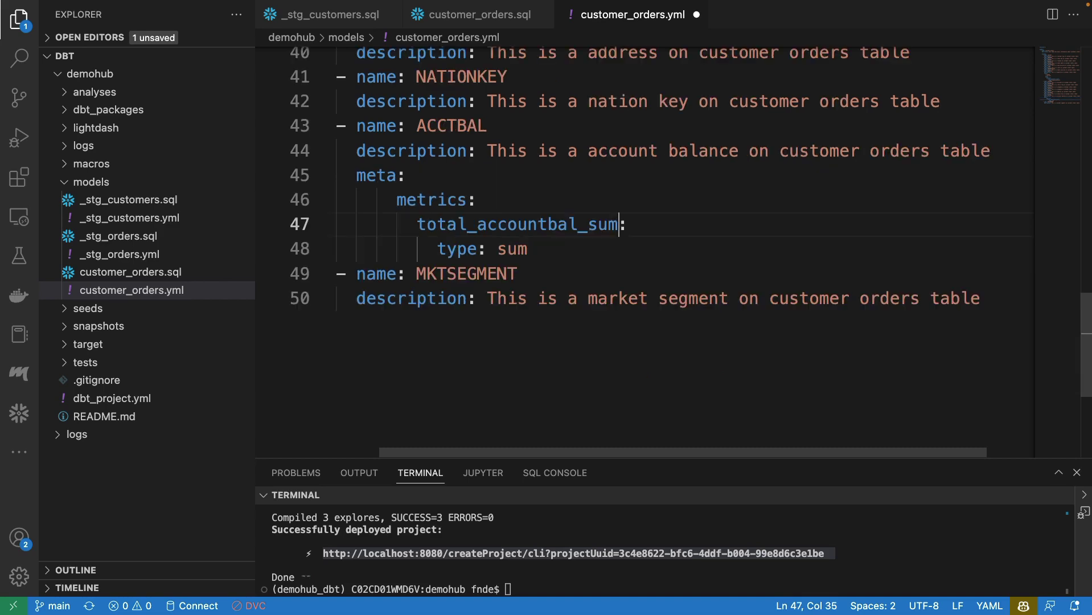
Rename the pasted metric to total_accountbal and set its type to sum
key(BackSpace)
key(BackSpace)
key(BackSpace)
key(BackSpace)
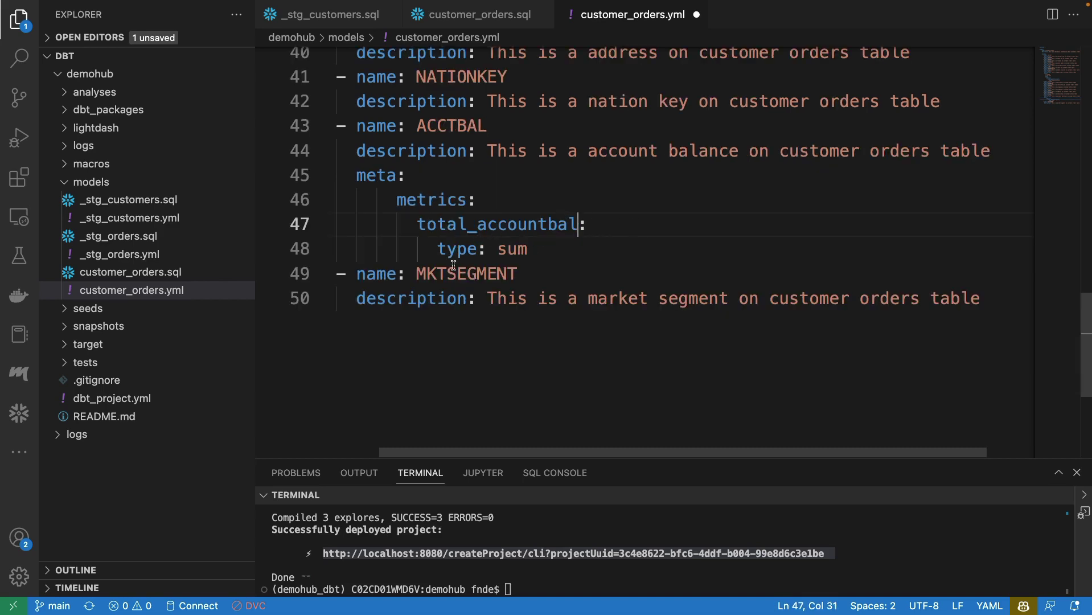
drag(427, 253, 443, 251)
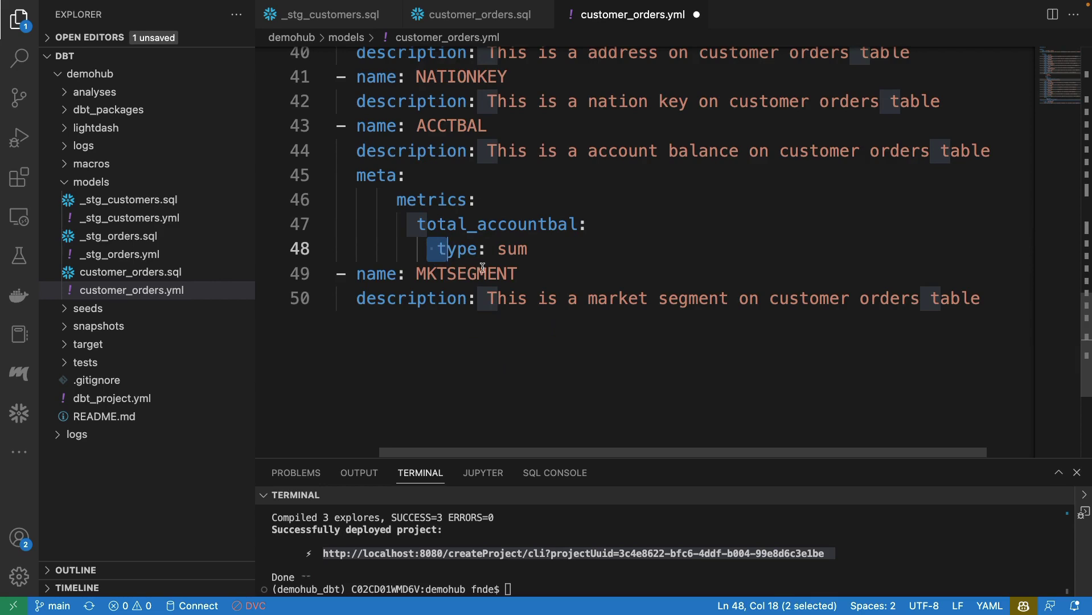
drag(538, 249, 488, 249)
scroll(493, 247, up, 5)
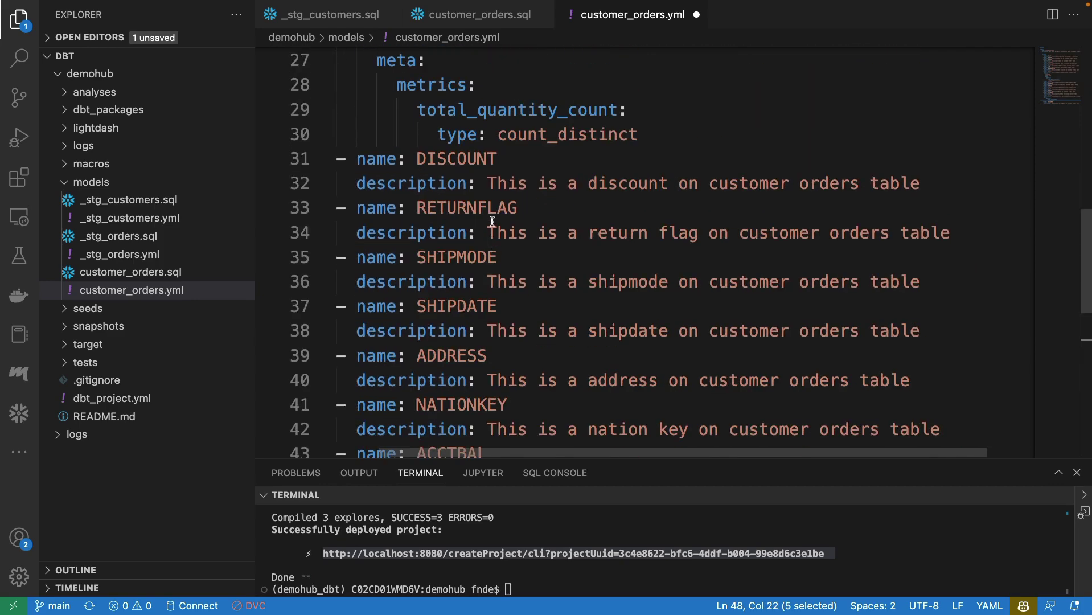
drag(448, 134, 629, 134)
scroll(627, 137, up, 4)
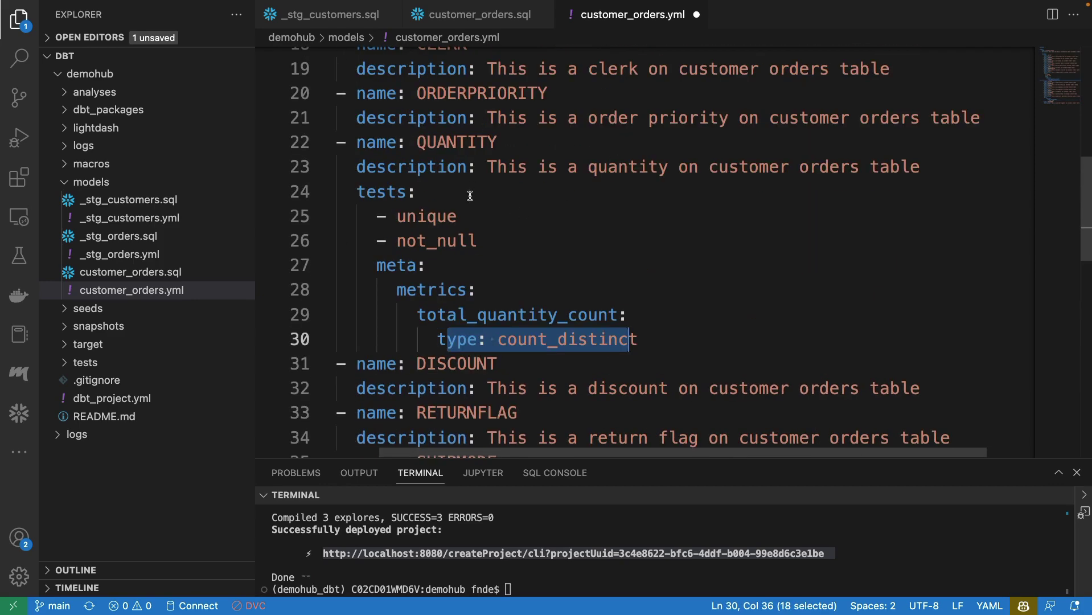
scroll(470, 196, down, 4)
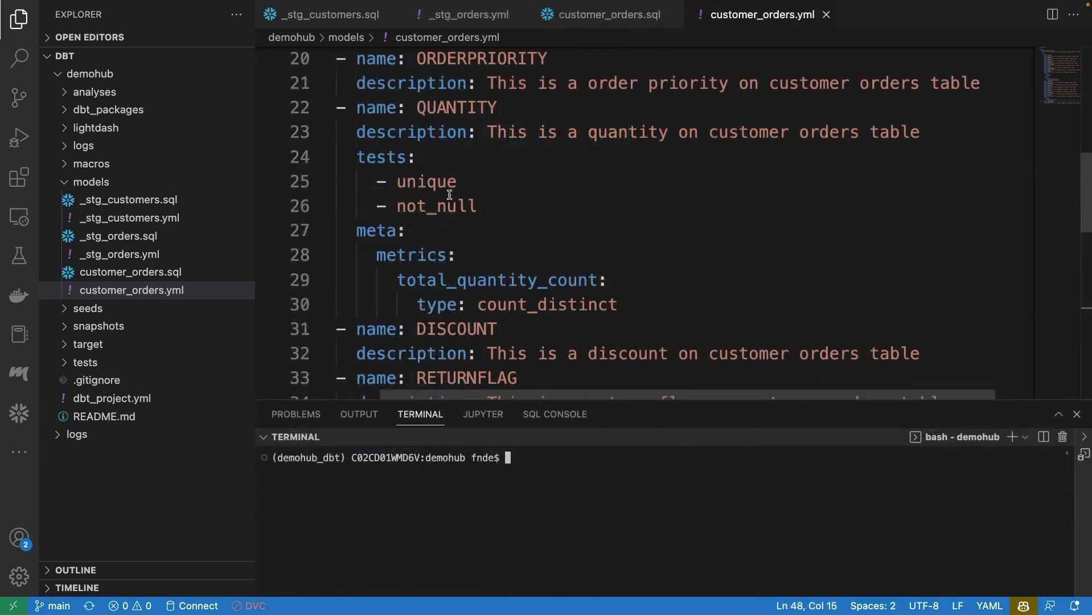
drag(397, 107, 477, 114)
drag(356, 162, 478, 206)
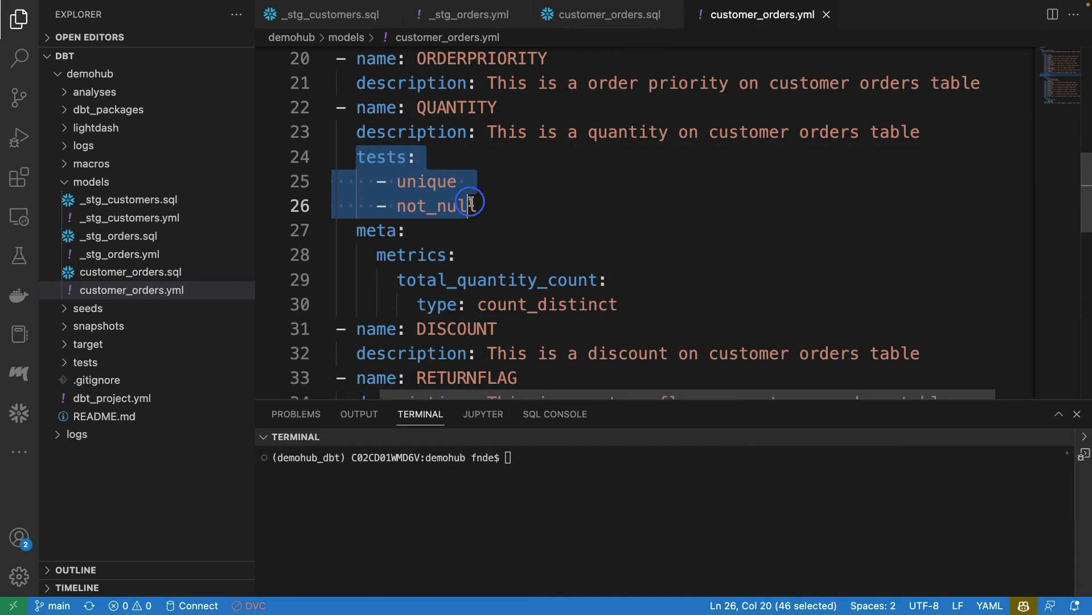
scroll(471, 201, down, 2)
drag(372, 196, 615, 269)
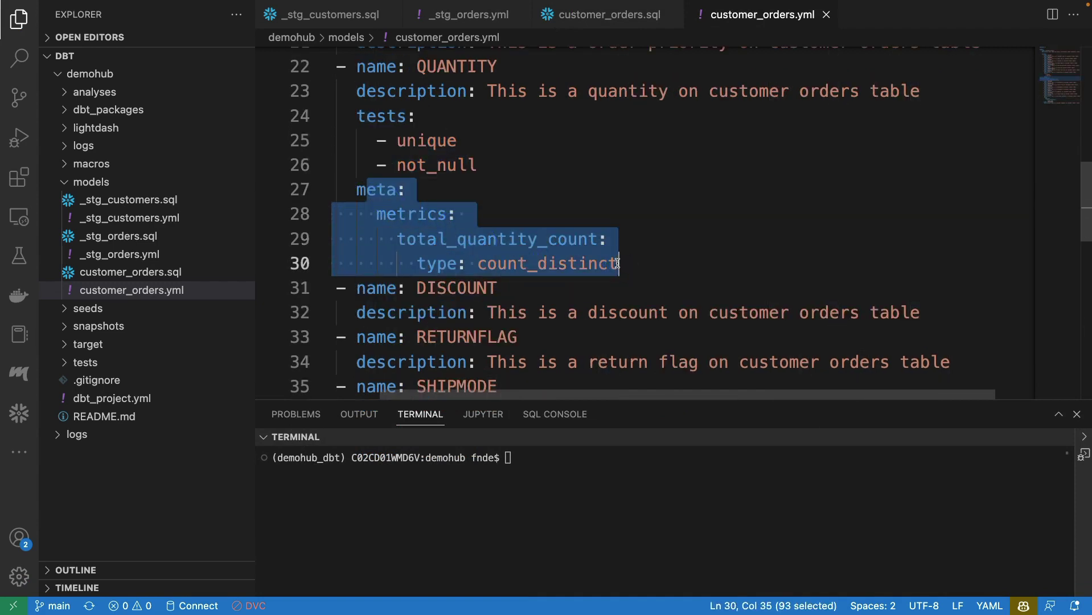
click(597, 263)
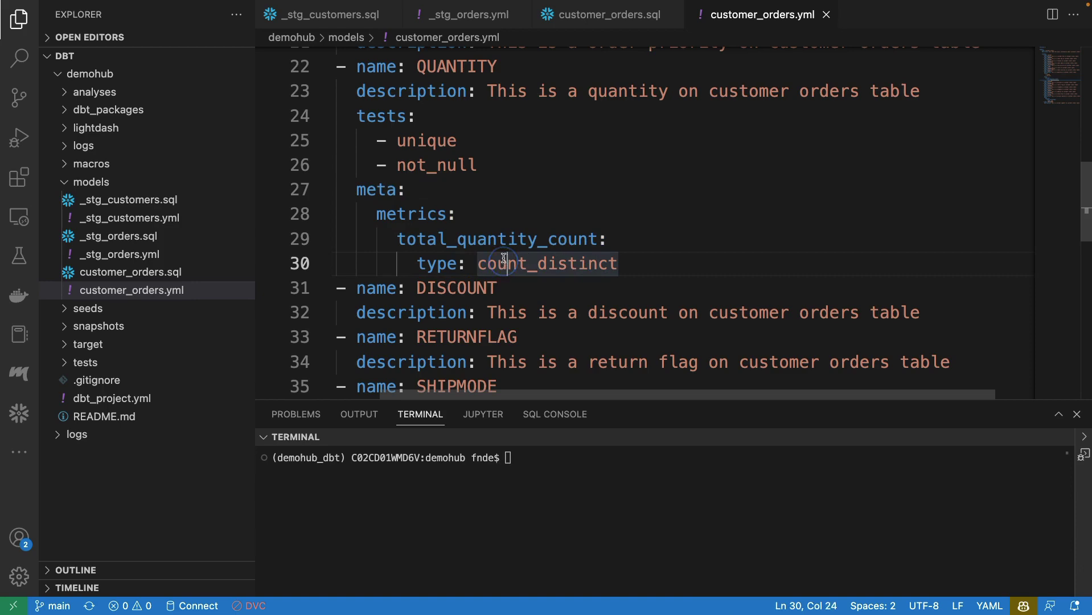
scroll(424, 210, down, 8)
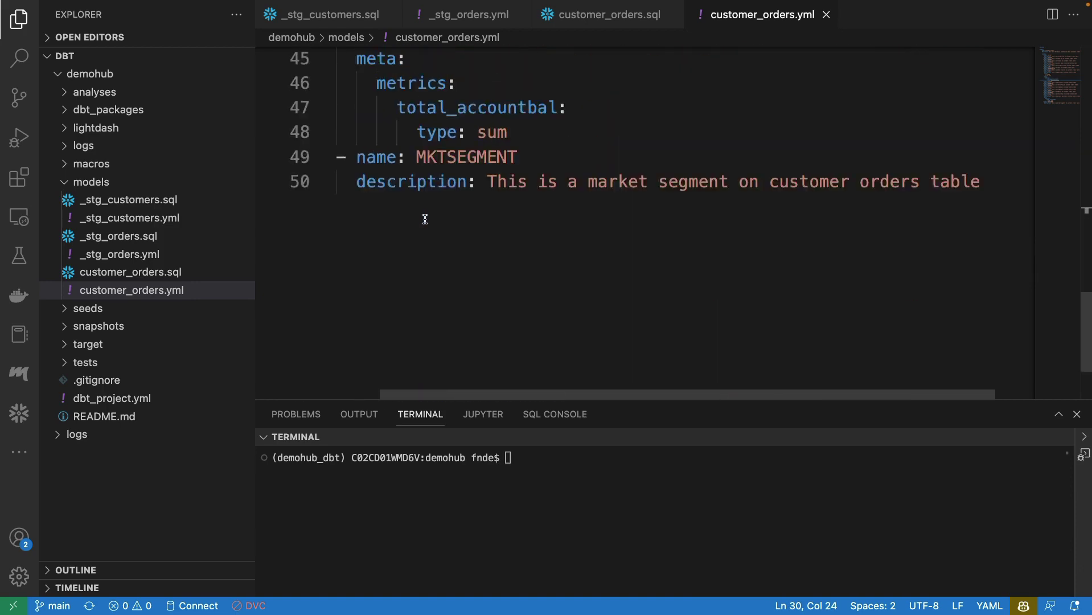
scroll(422, 217, up, 1)
scroll(425, 219, up, 1)
drag(406, 134, 489, 144)
click(434, 230)
drag(419, 255, 523, 254)
click(530, 230)
scroll(456, 222, up, 9)
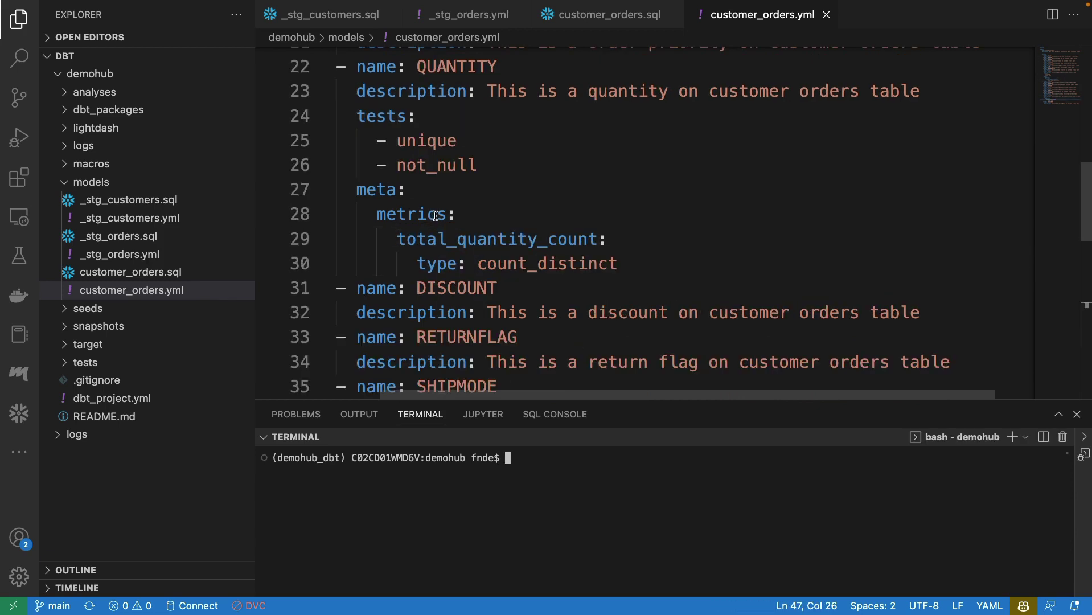
scroll(453, 214, up, 2)
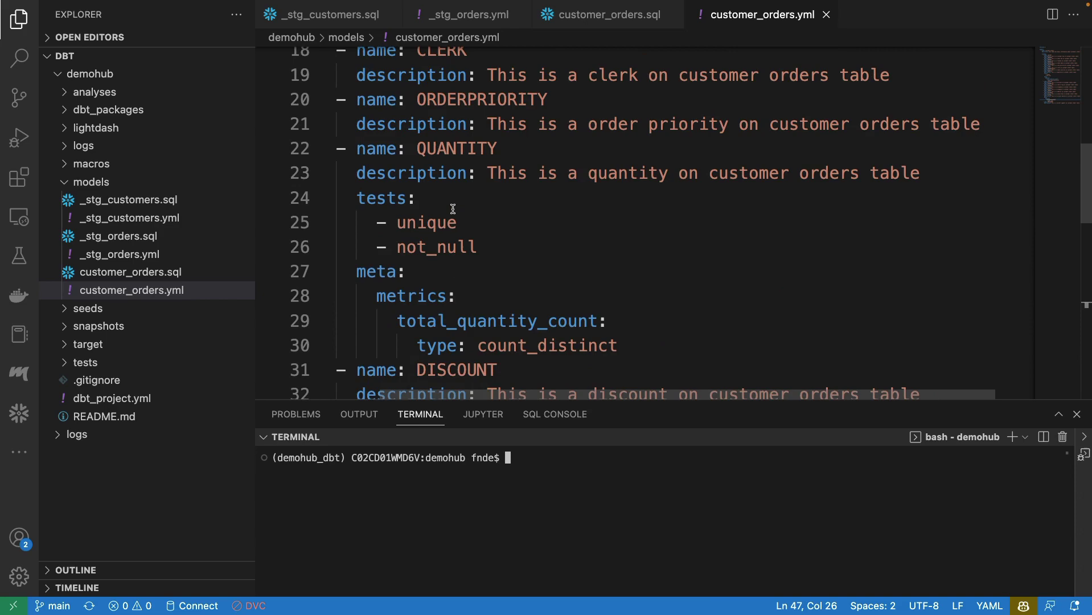
scroll(452, 208, up, 2)
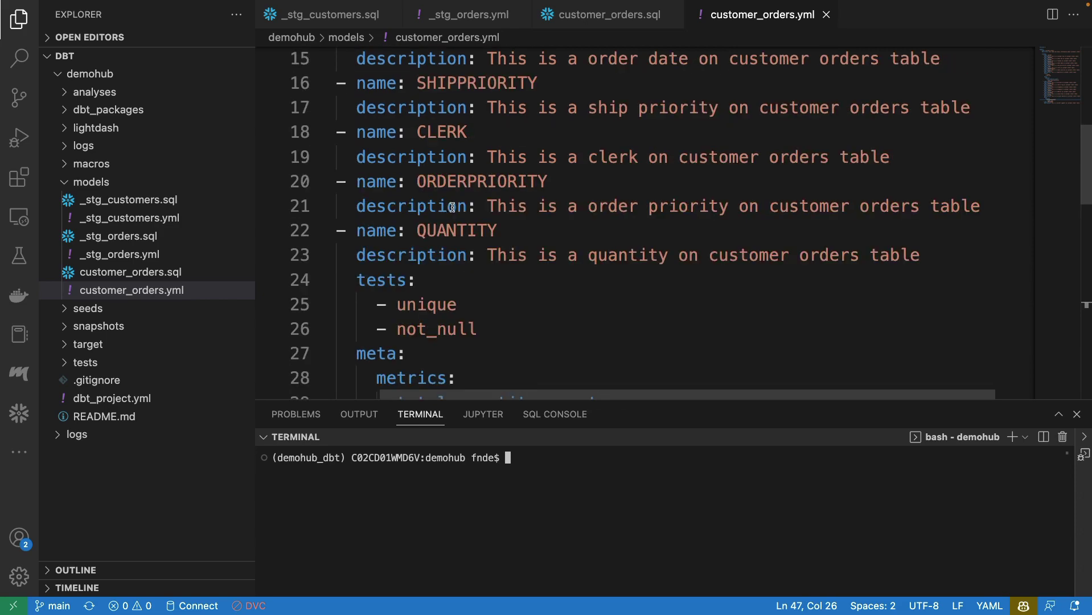
scroll(453, 211, down, 3)
scroll(454, 213, up, 1)
drag(406, 149, 466, 173)
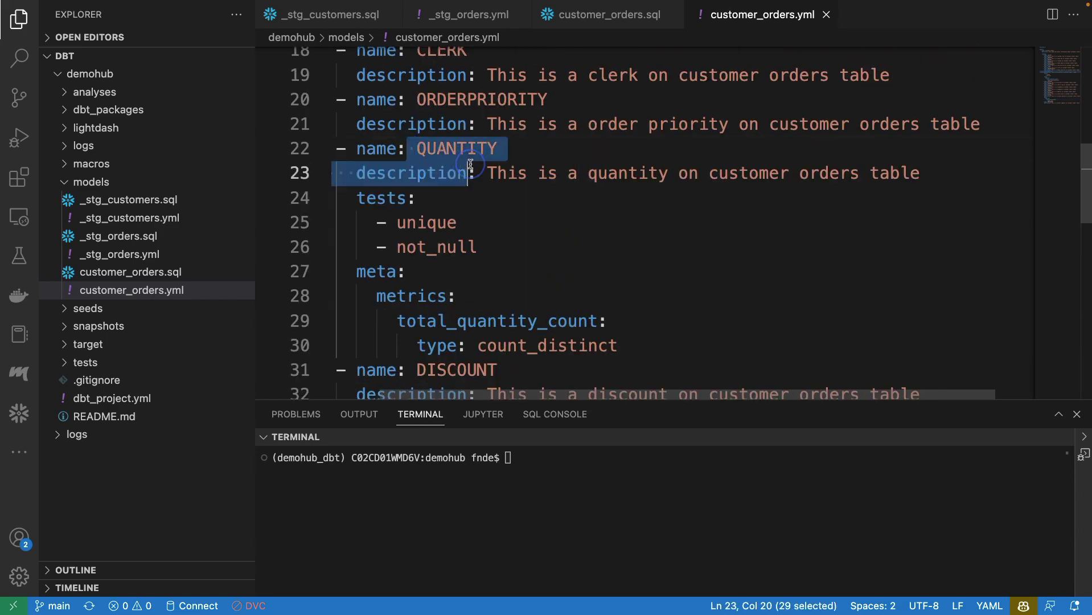
scroll(437, 204, up, 10)
scroll(447, 245, down, 10)
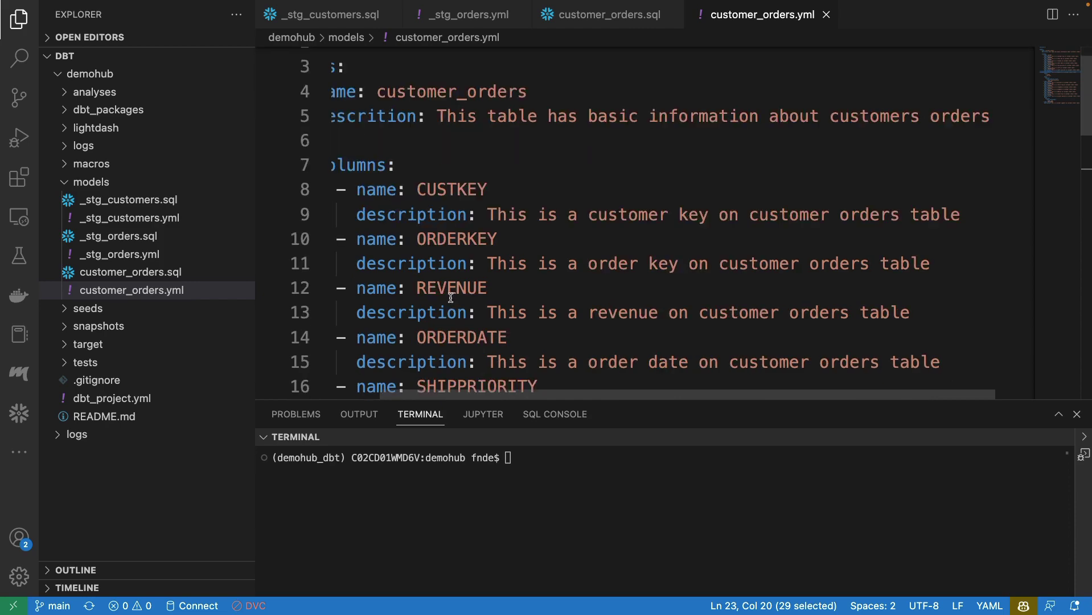
scroll(451, 265, down, 3)
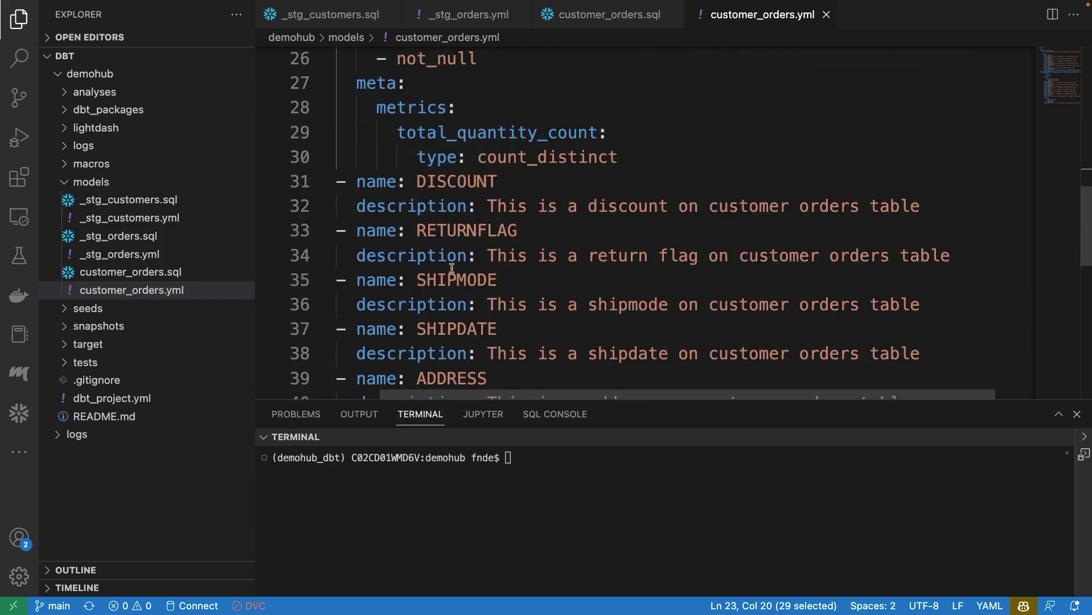
scroll(441, 214, down, 5)
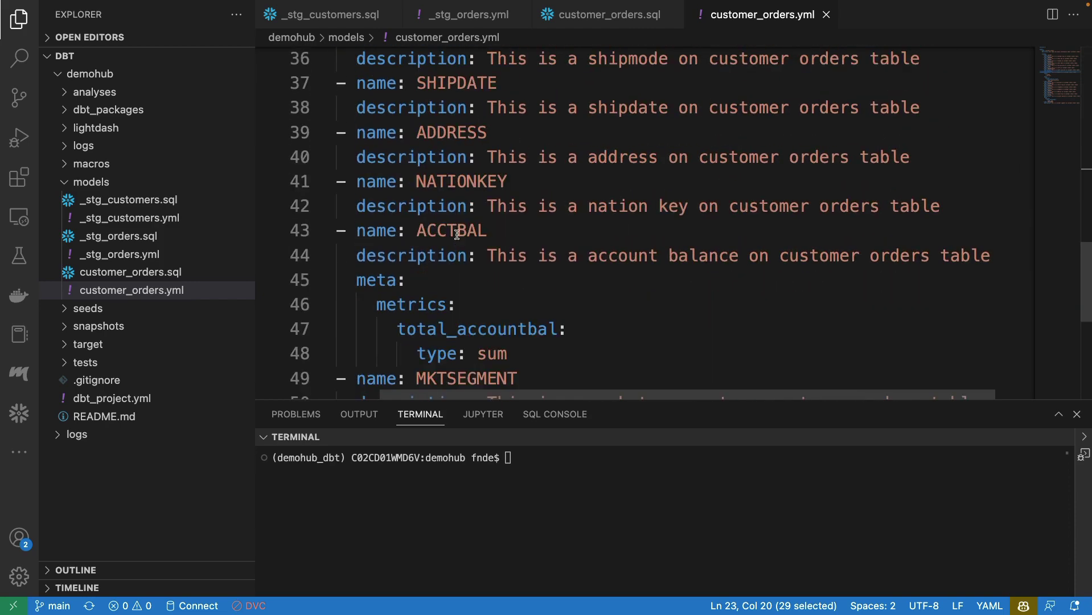
scroll(457, 234, down, 4)
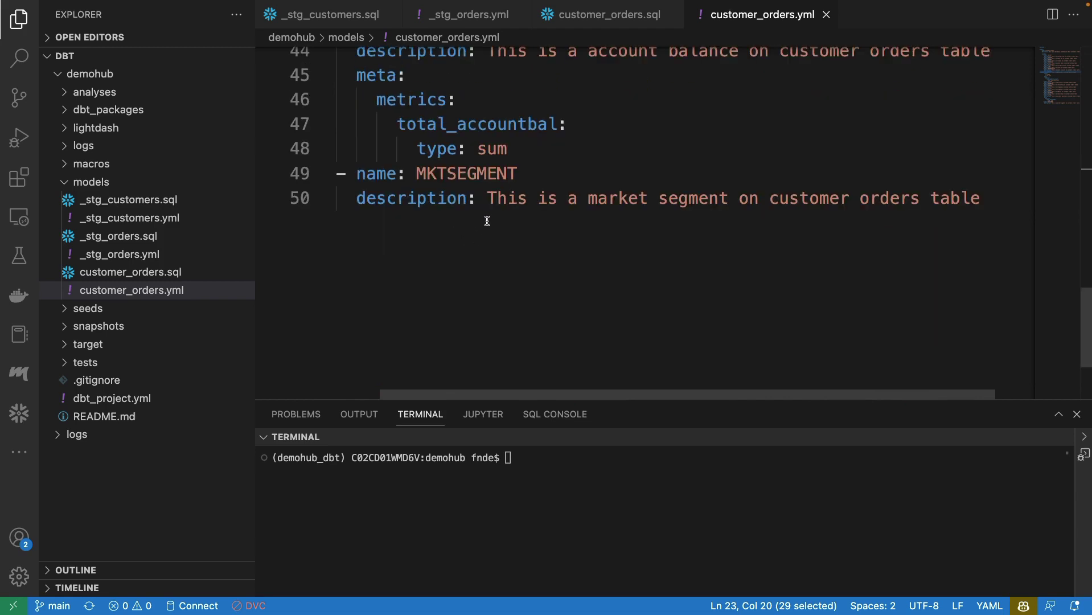
scroll(625, 200, up, 3)
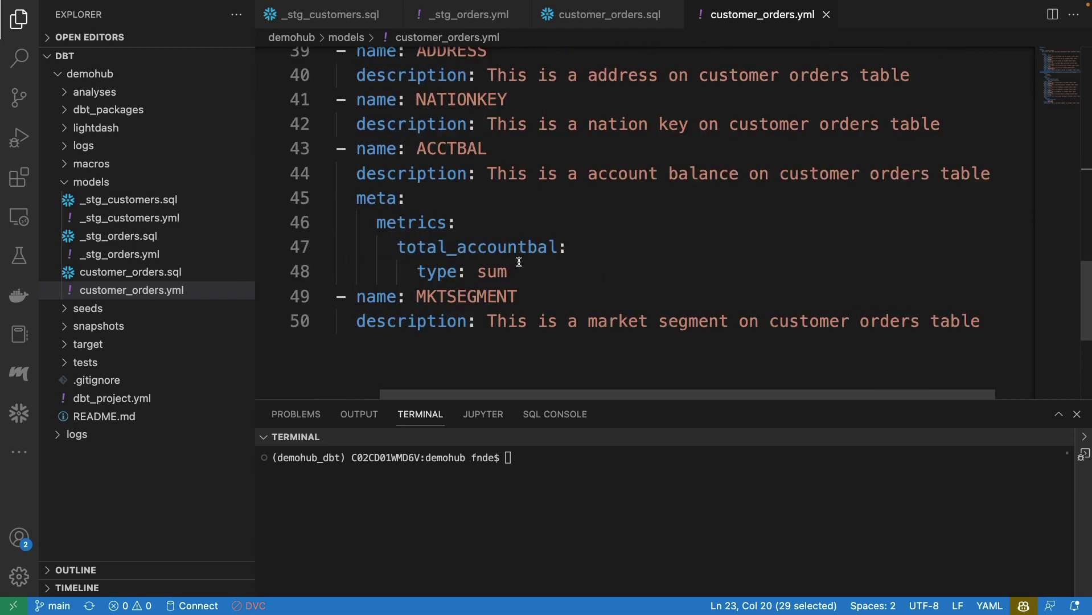
scroll(534, 257, down, 1)
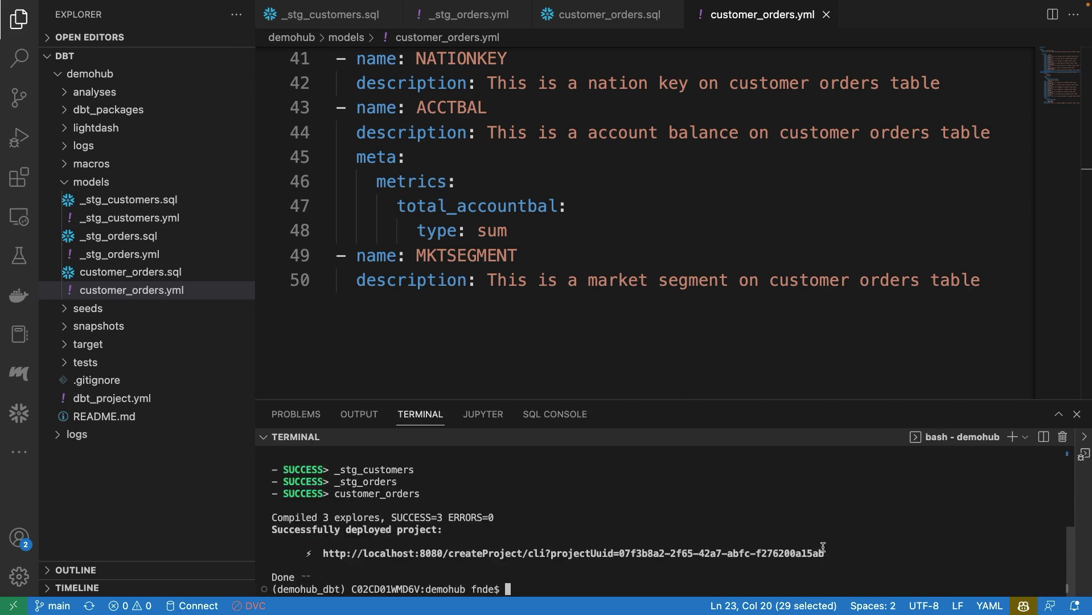
Select the printed project URL from lightdash deploy --create to open the new Lightdash project
drag(826, 554, 323, 551)
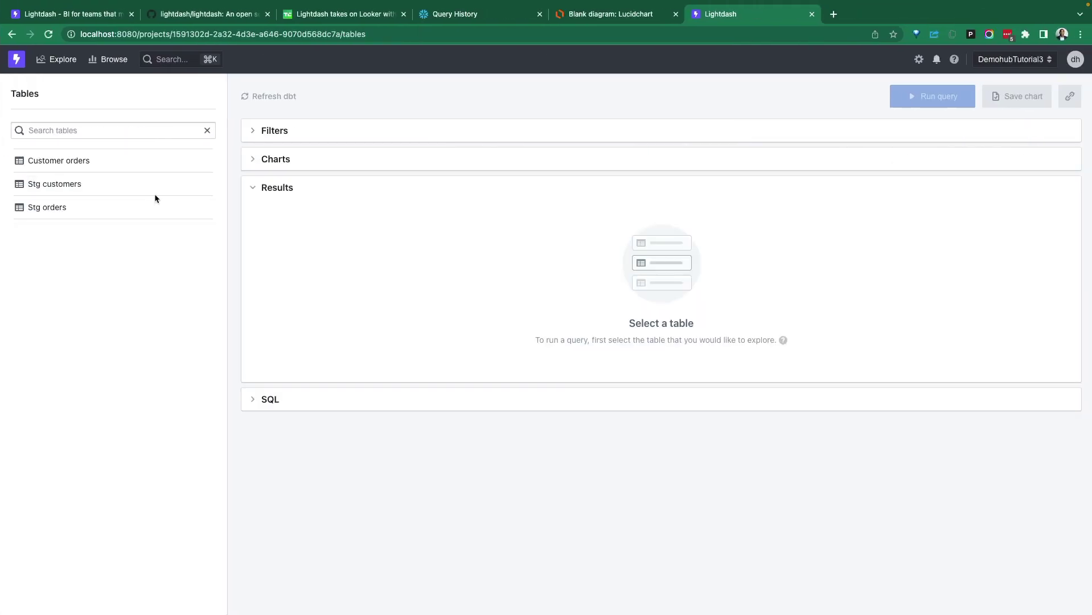
Open the Customer orders table from the Lightdash Tables page
mouse_move(214, 207)
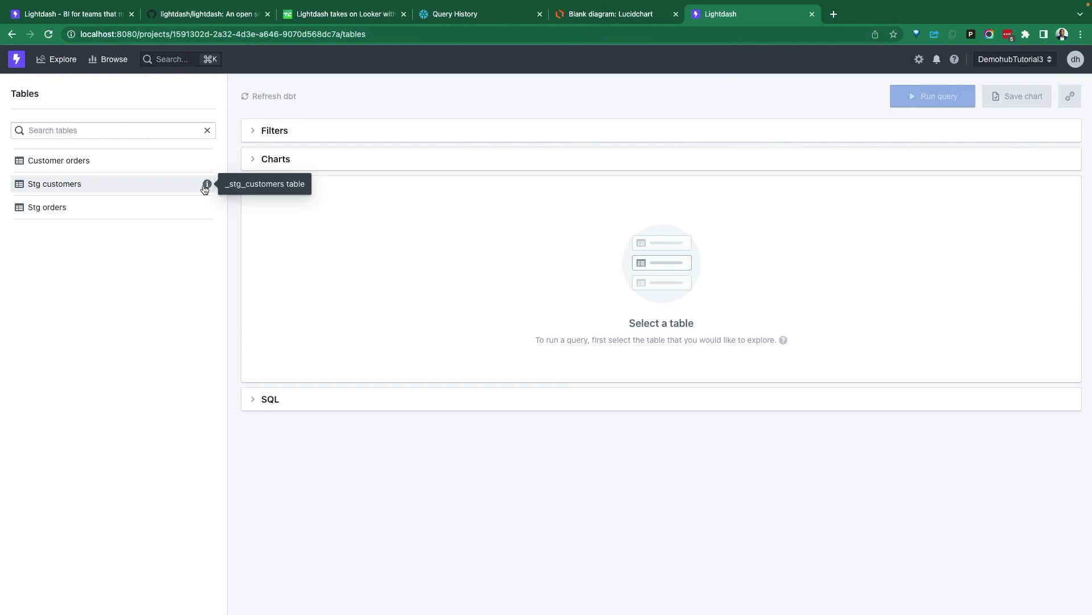
click(102, 161)
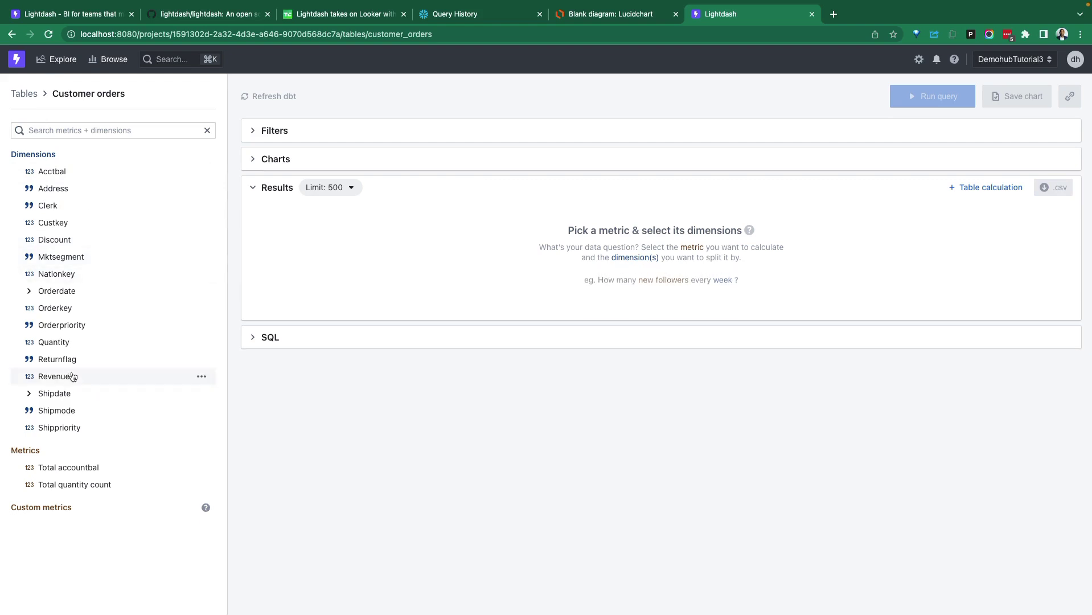
Run a query of Total accountbal grouped by Shipmode and expand the Charts panel
click(55, 410)
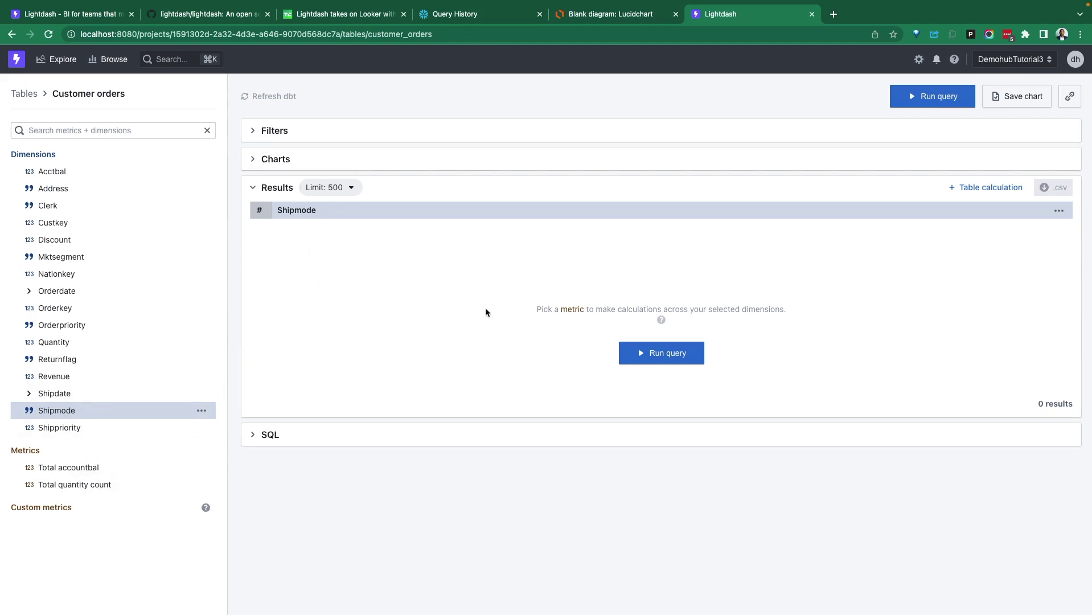
click(661, 353)
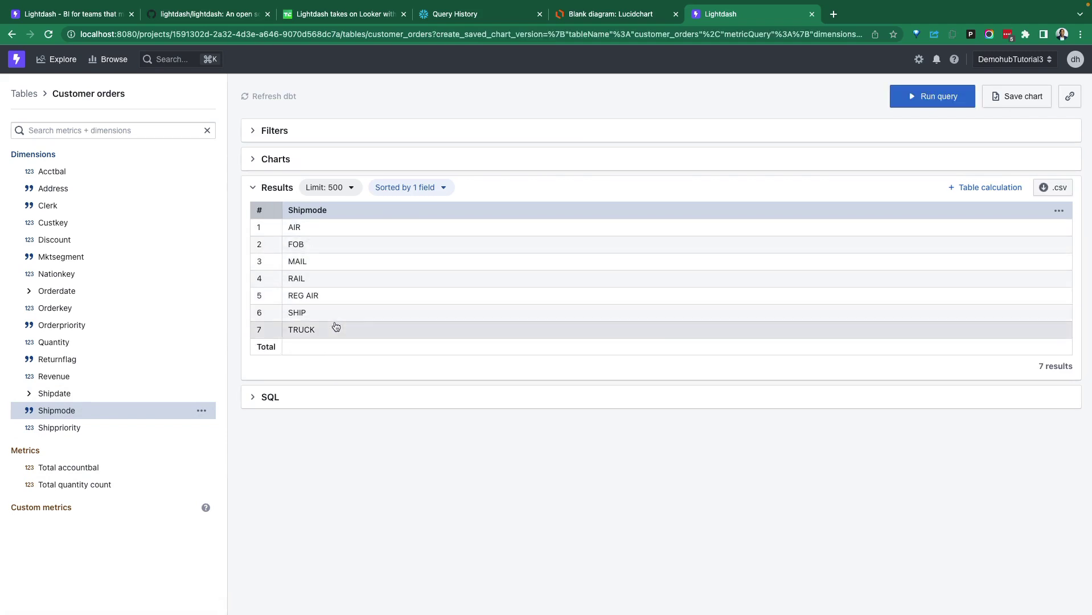
click(92, 472)
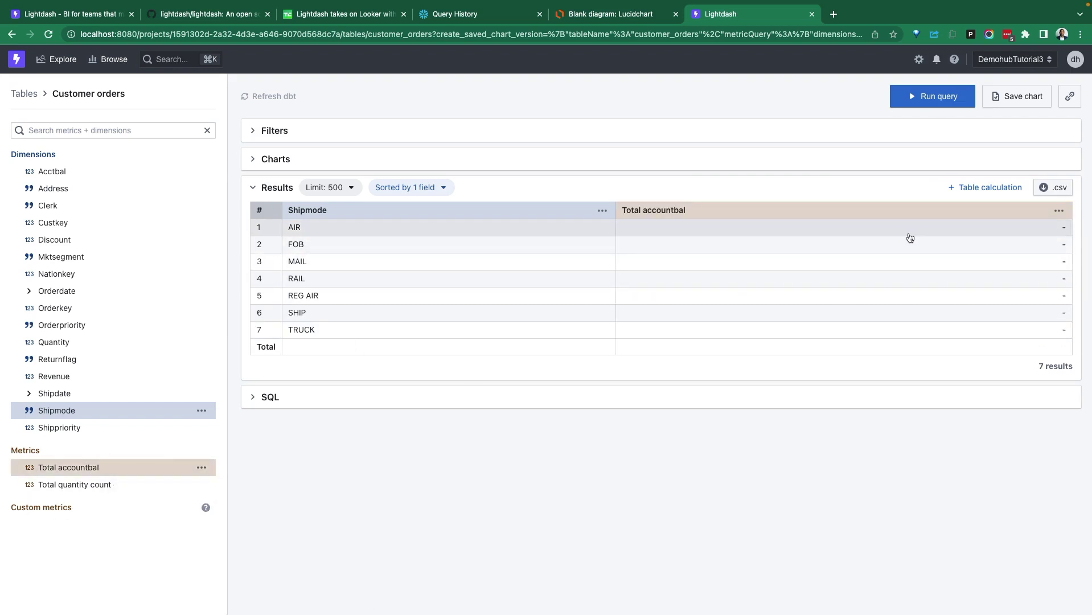
click(905, 101)
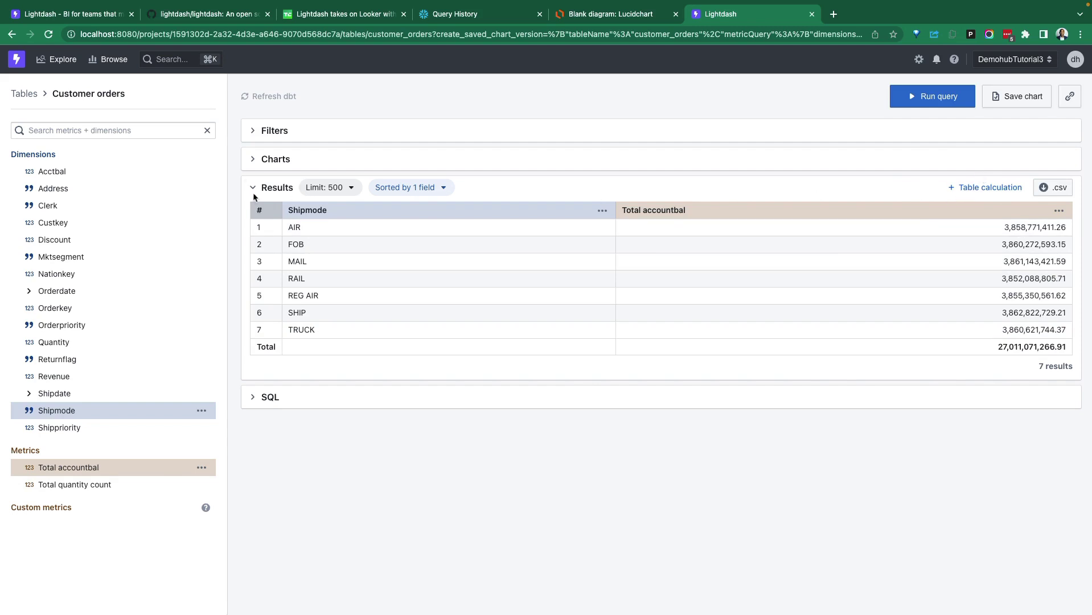
click(254, 160)
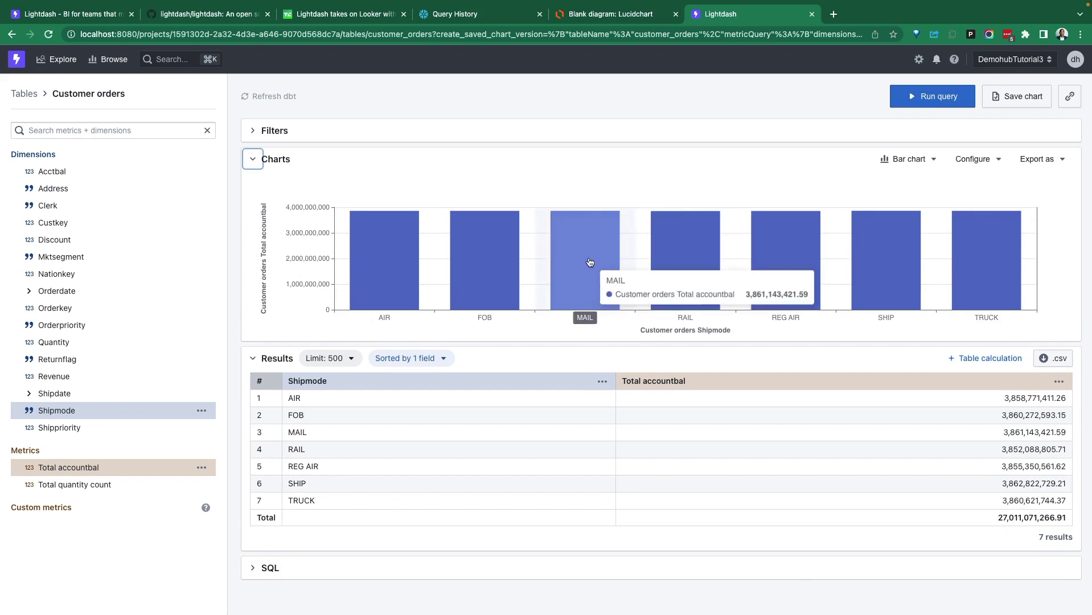
Add a filter: Customer orders Orderdate is equal to 2022-10-23
click(254, 131)
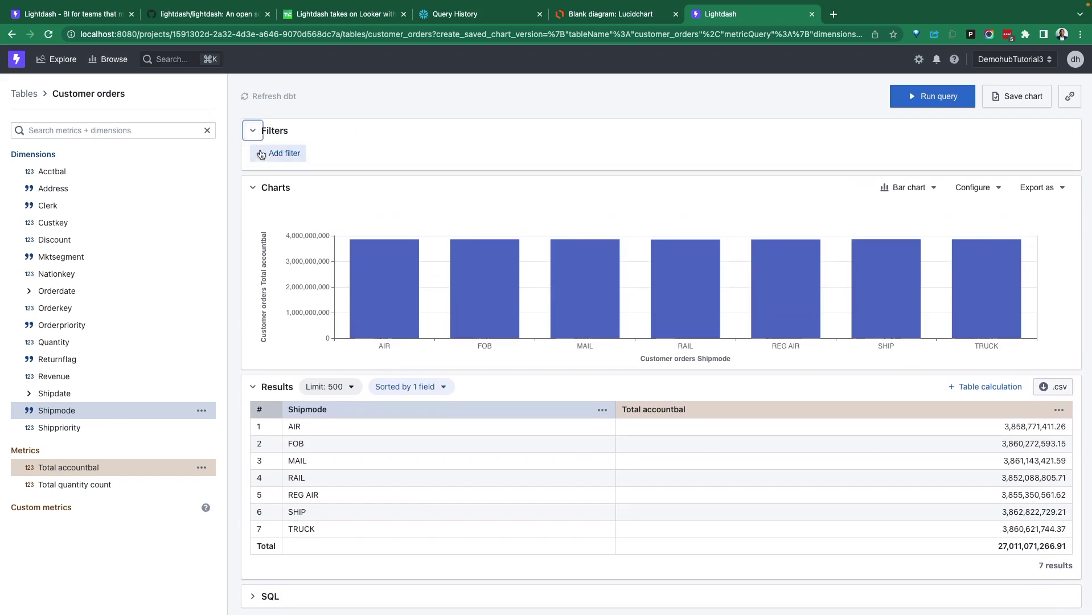
click(278, 153)
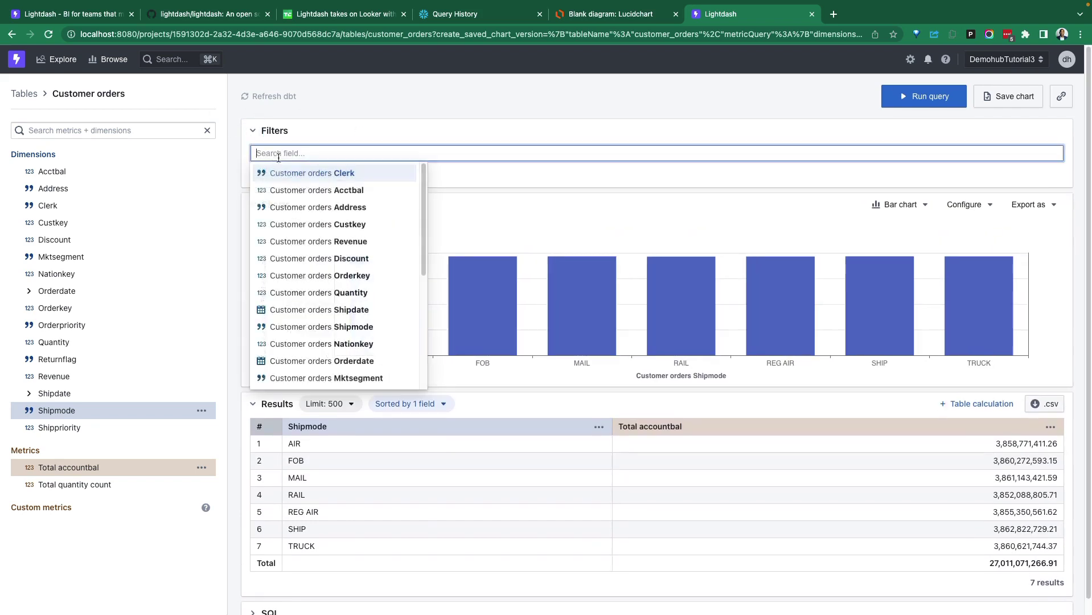
click(378, 362)
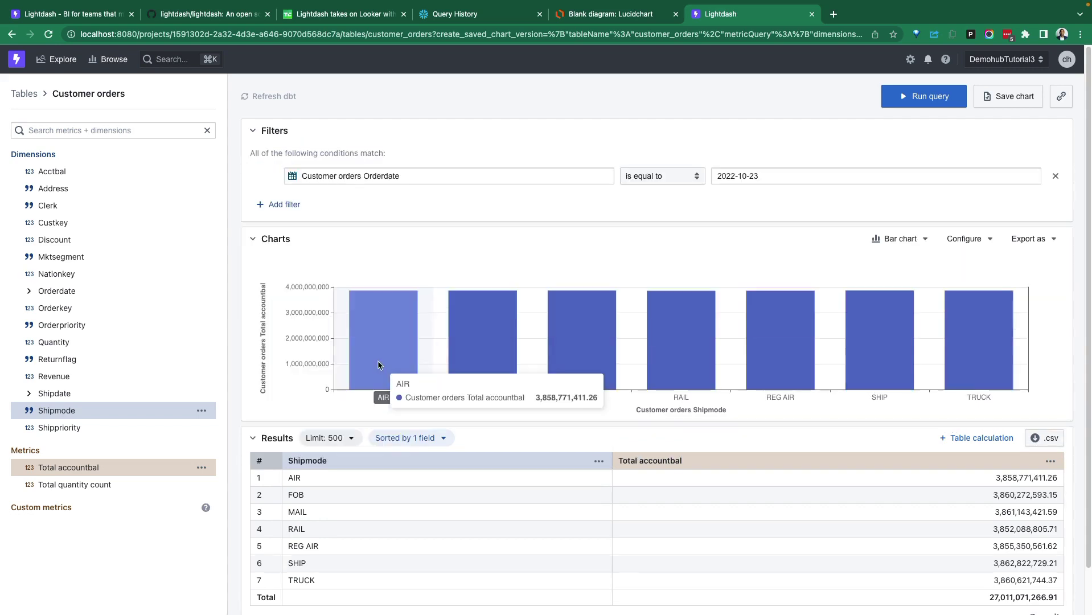
click(764, 174)
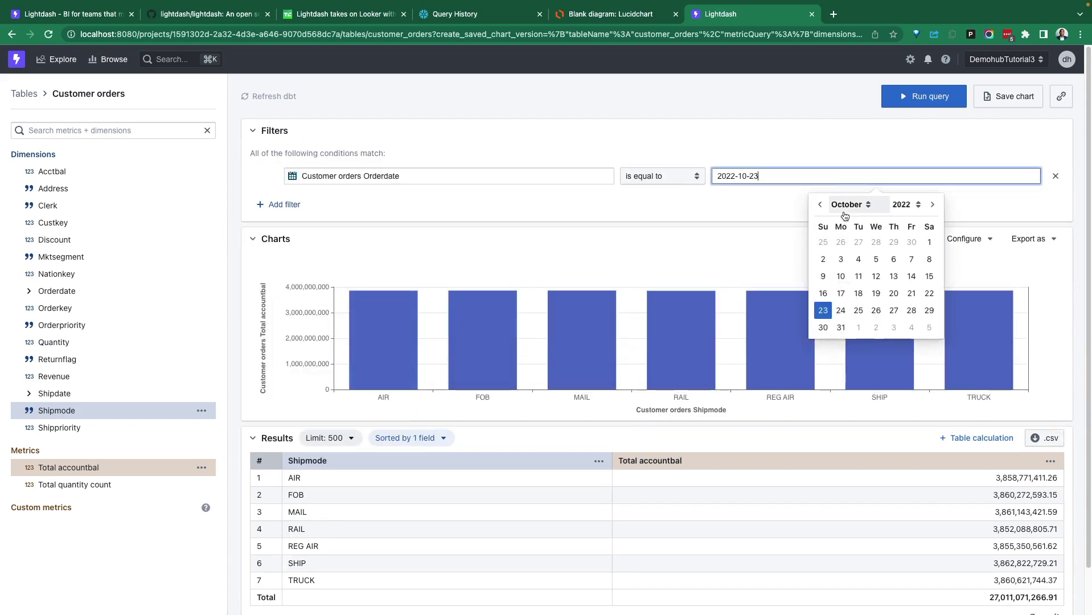
click(904, 205)
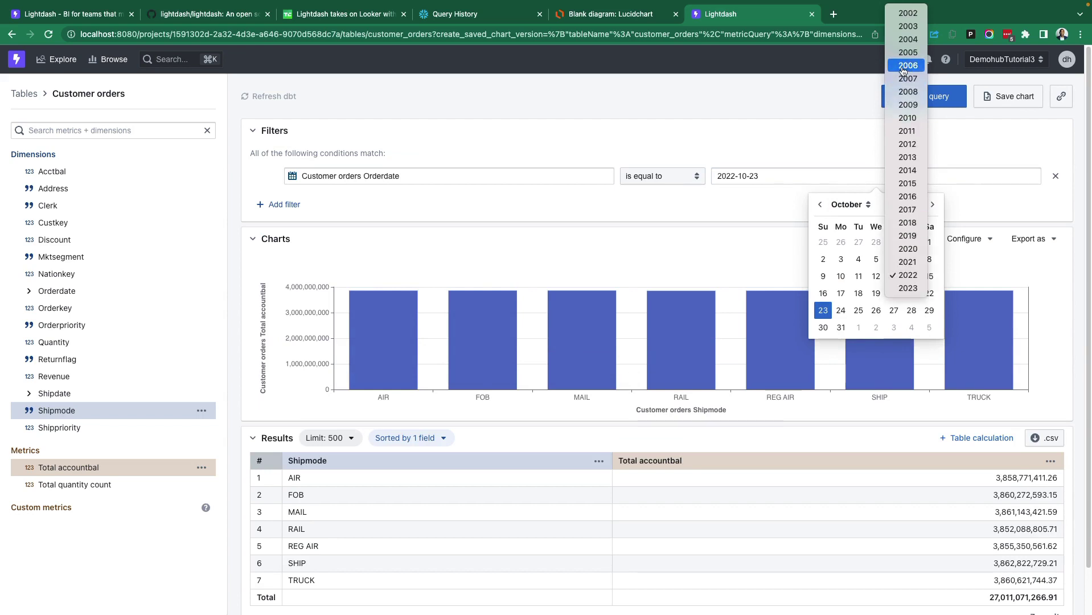
click(832, 160)
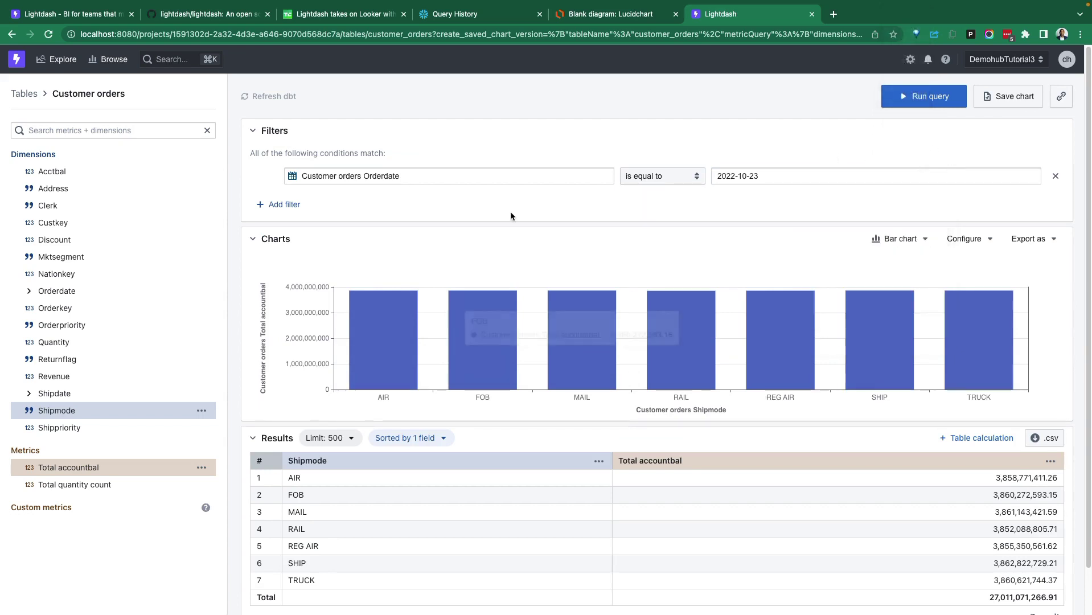
scroll(478, 296, down, 1)
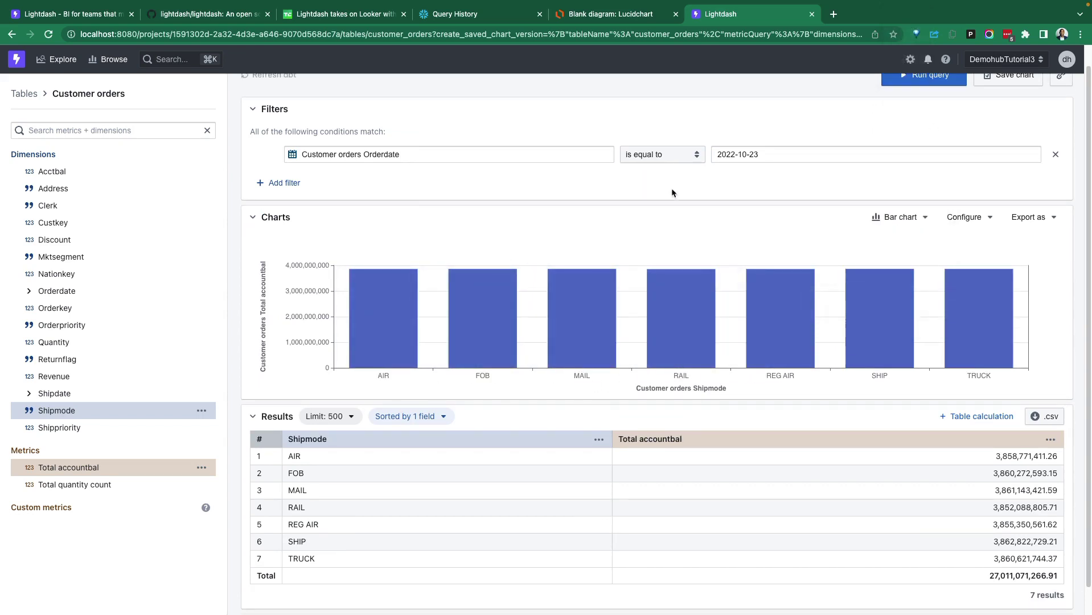
scroll(611, 317, down, 1)
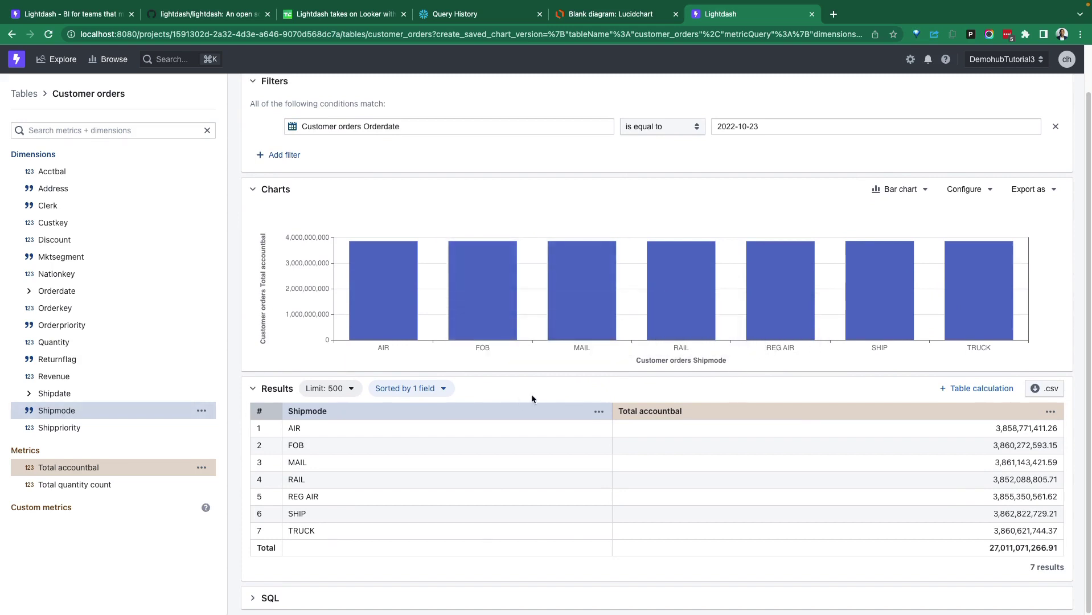
Change the chart type from horizontal bar to Area, then view the Export as options
click(902, 189)
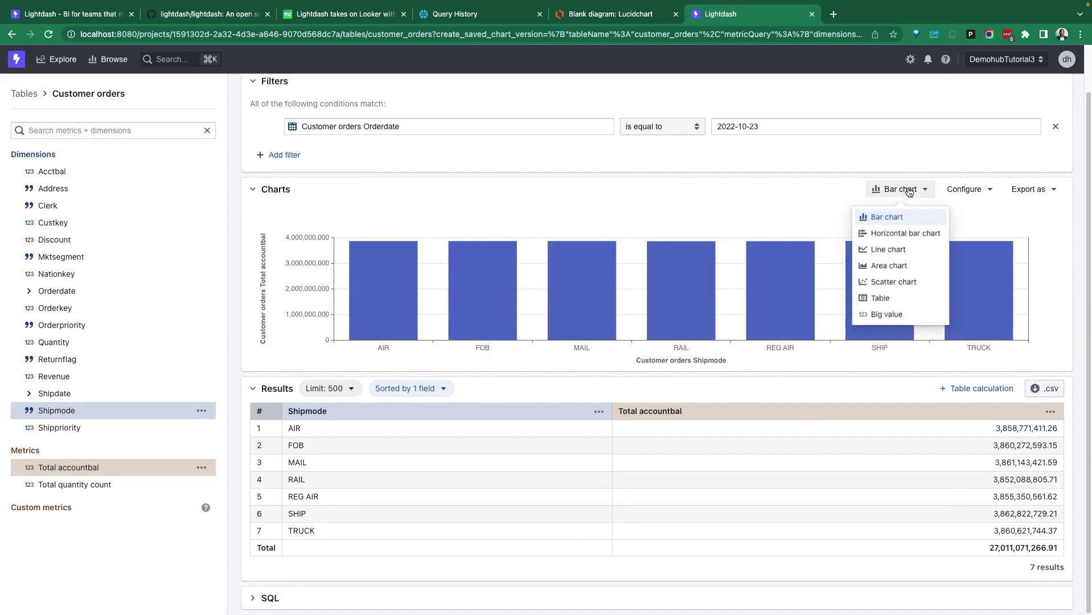
click(907, 236)
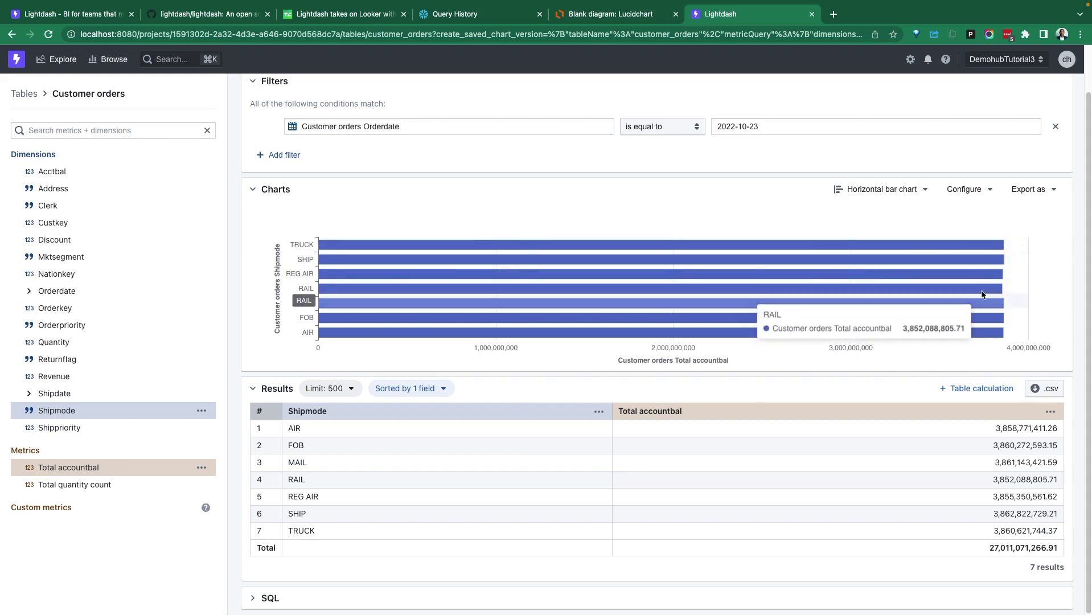
click(916, 190)
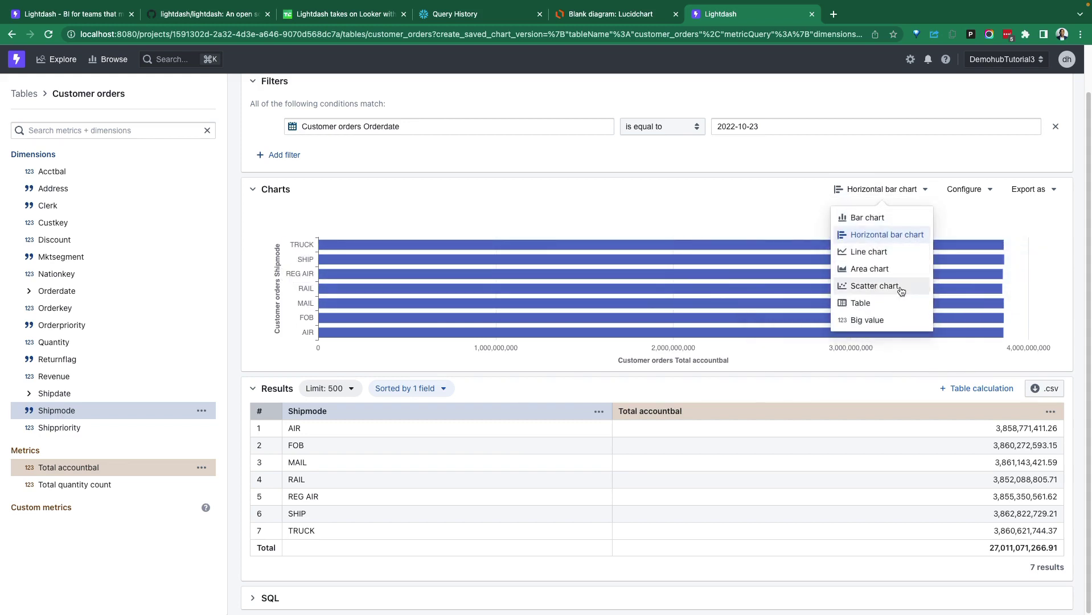
click(899, 269)
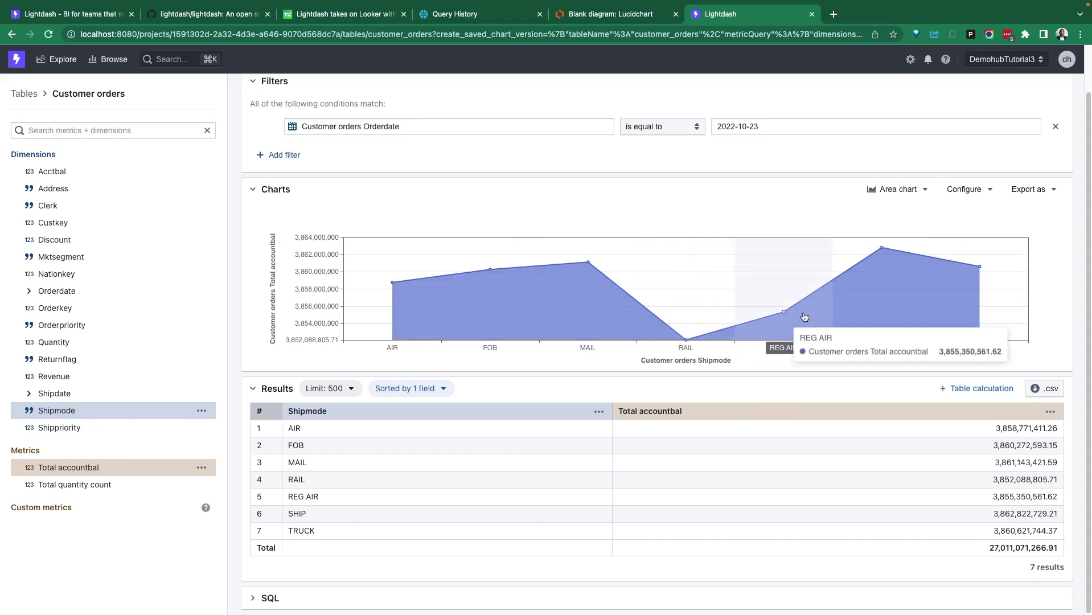
click(1034, 191)
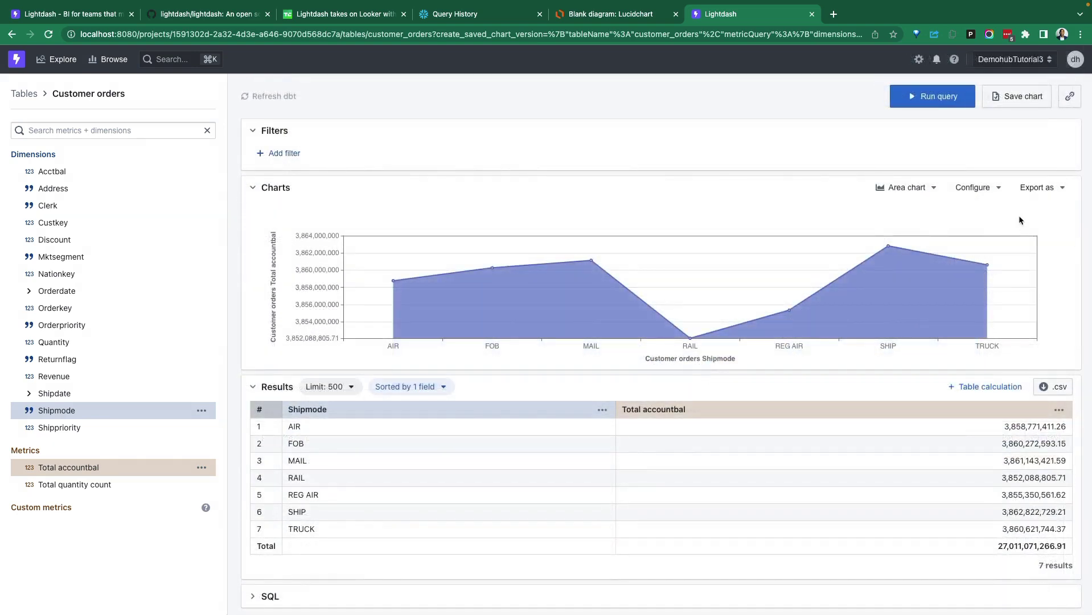
Copy the chart's share link and name the chart 'Sales by Shipment Type'
click(1070, 96)
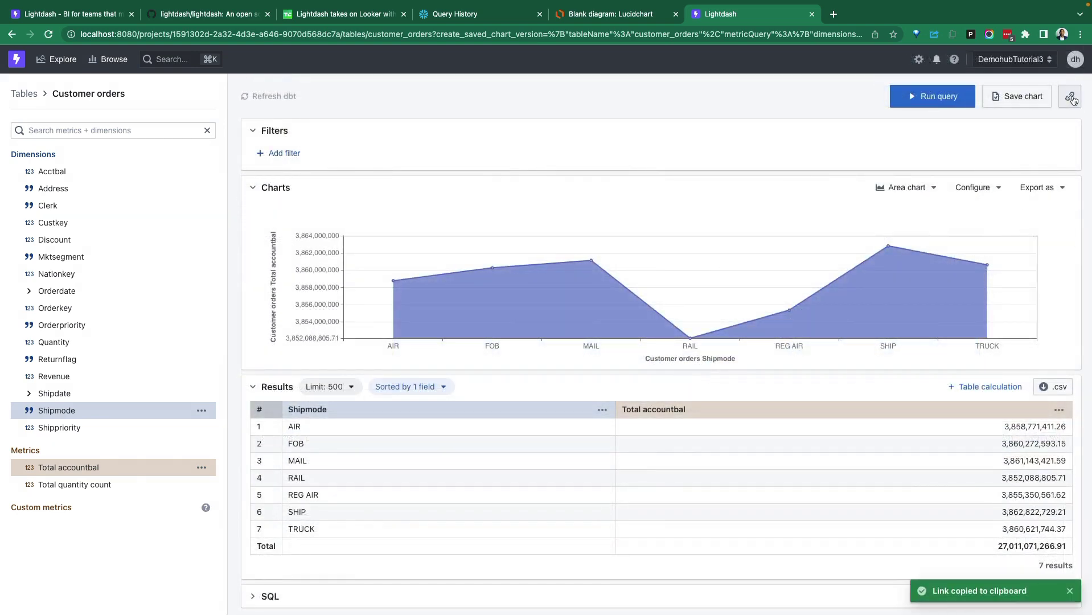
click(1031, 105)
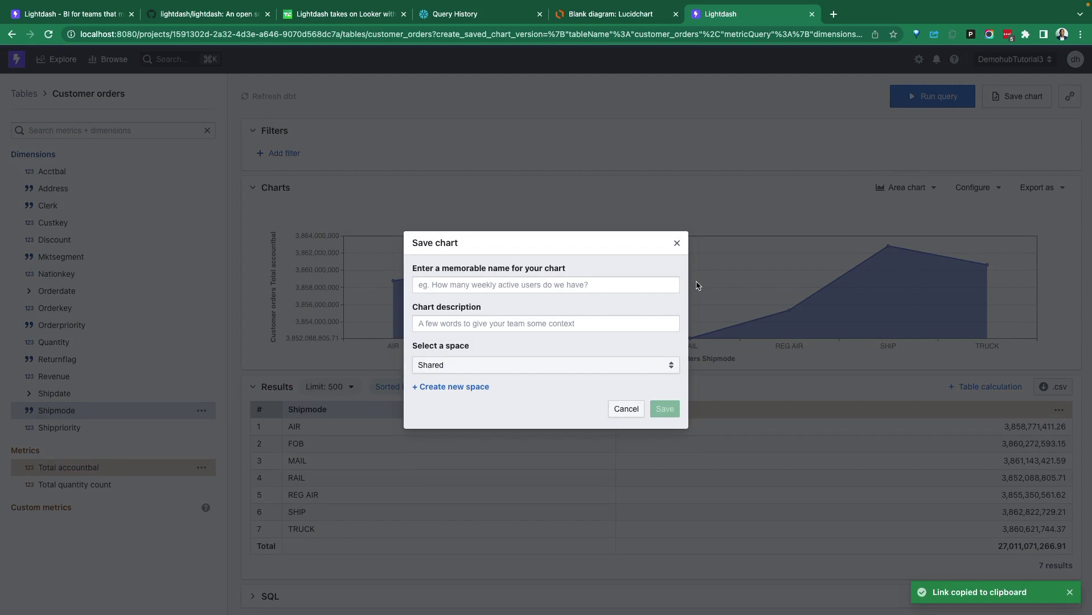
text(Ho)
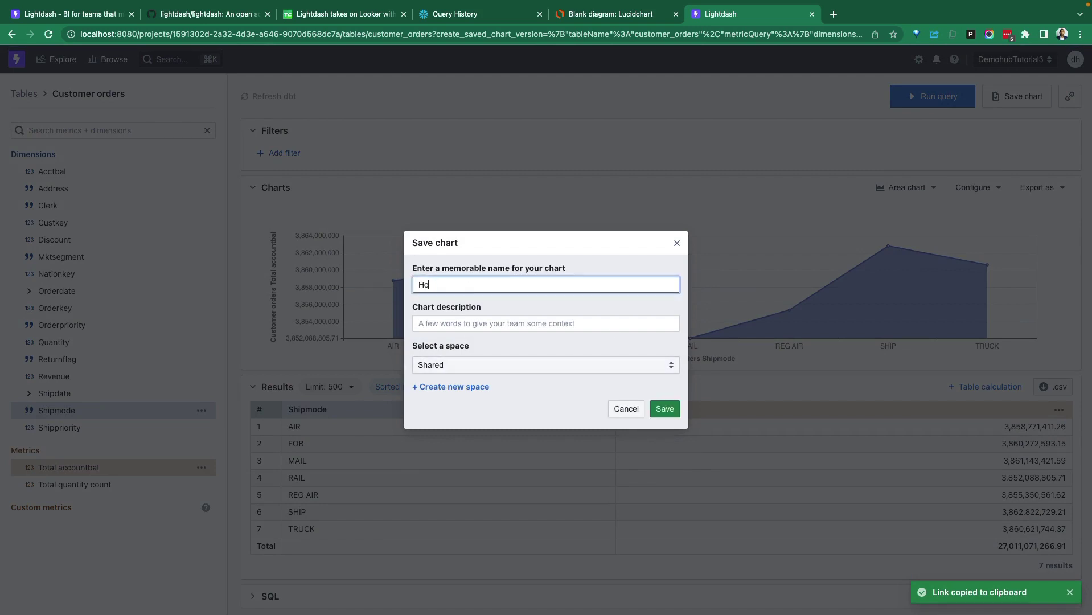
key(BackSpace)
text(H)
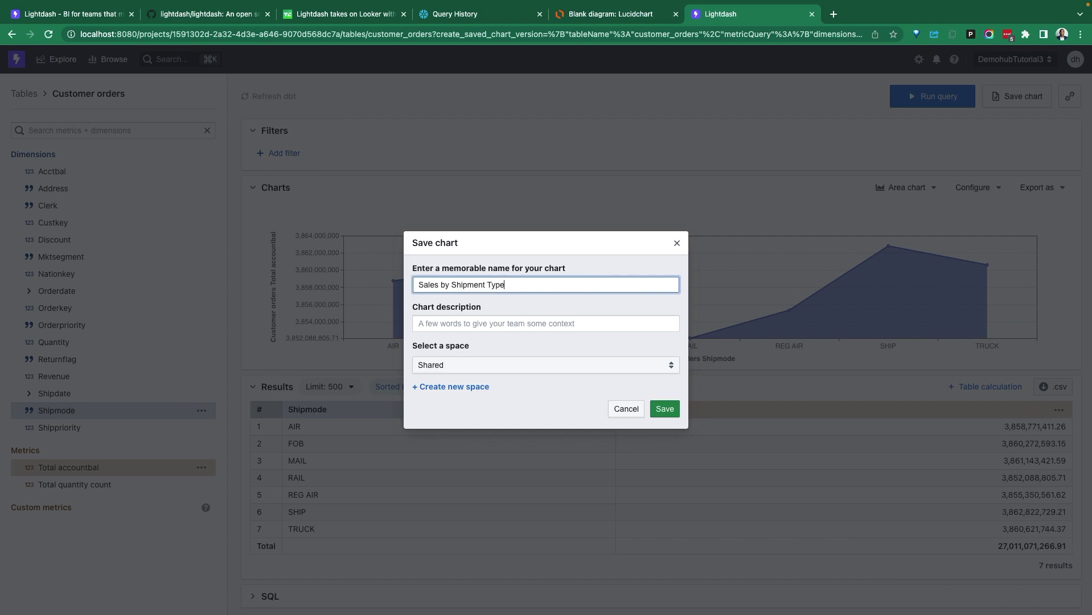
Describe it as 'Shows company sales by shipment type' and save it in the Shared space
click(422, 323)
text(D)
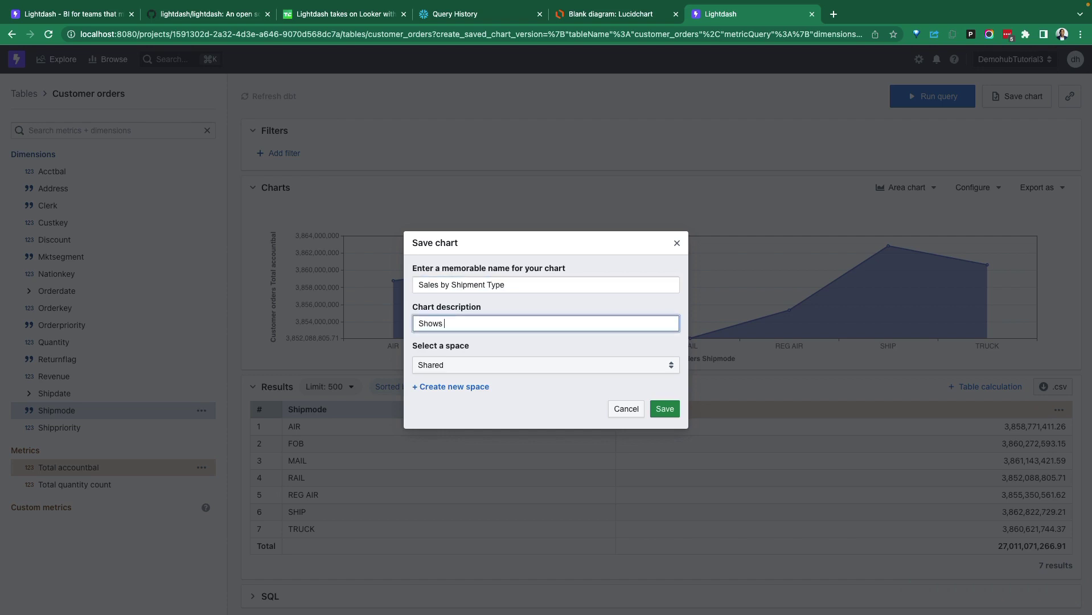
click(470, 365)
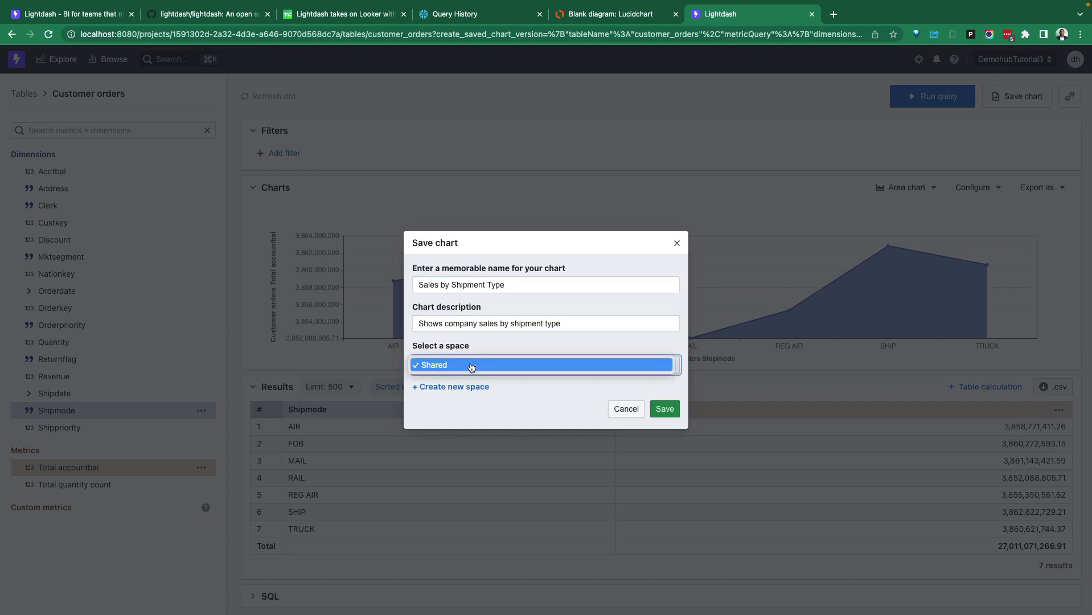
click(642, 398)
click(664, 409)
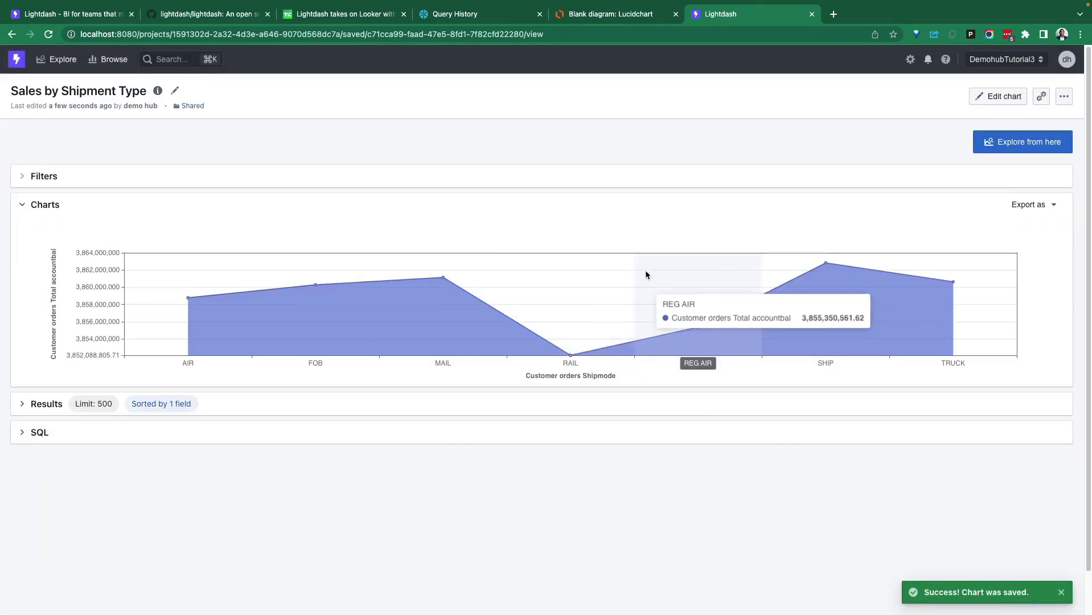
Check the saved chart's results table and SQL query, then explore from the chart again
click(22, 401)
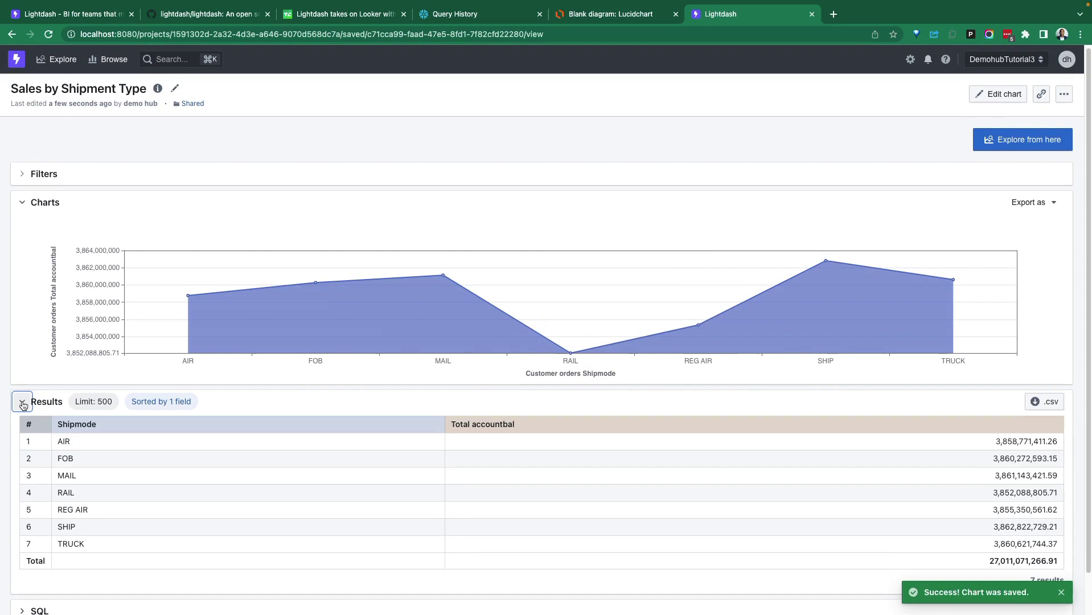
click(22, 401)
click(25, 437)
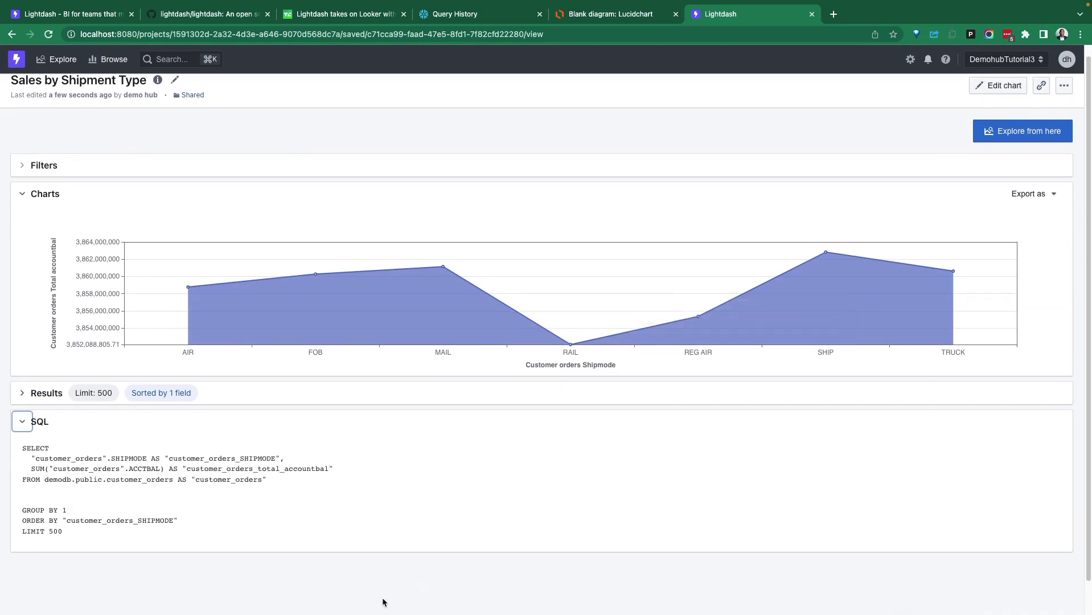
scroll(21, 572, up, 1)
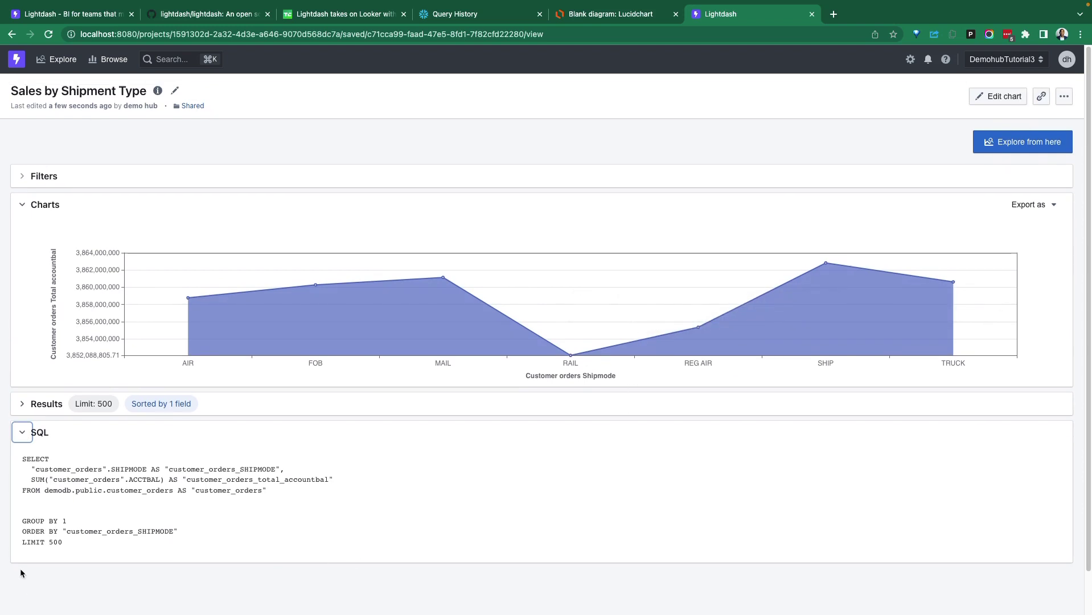
click(22, 432)
click(21, 406)
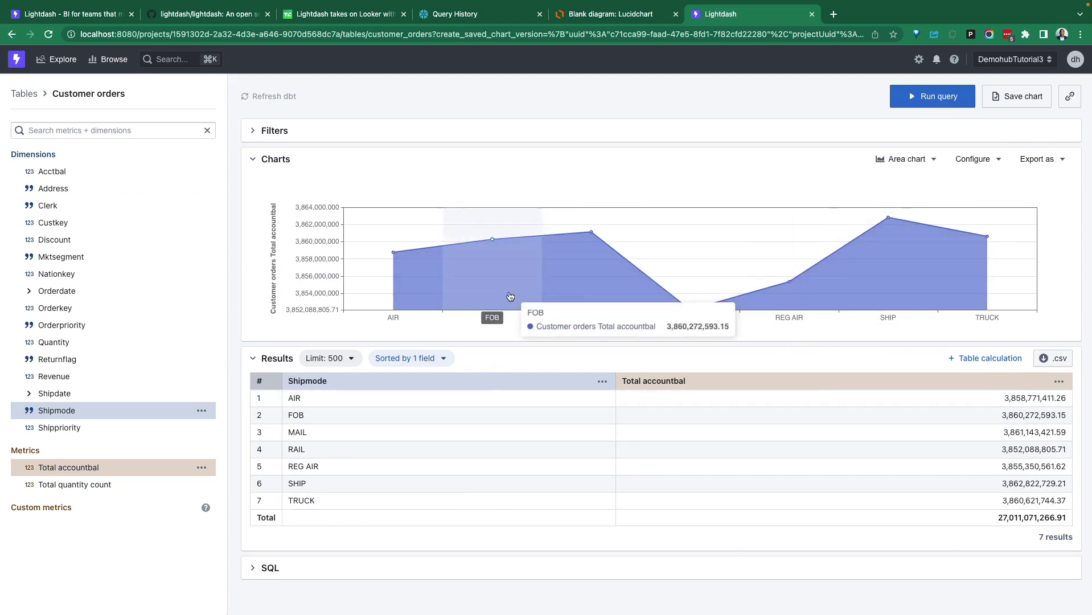
In customer_orders.yml, highlight the QUANTITY column and its unique and not_null tests
key(ctrl+Left)
ctrl+scroll(459, 307, down, 6)
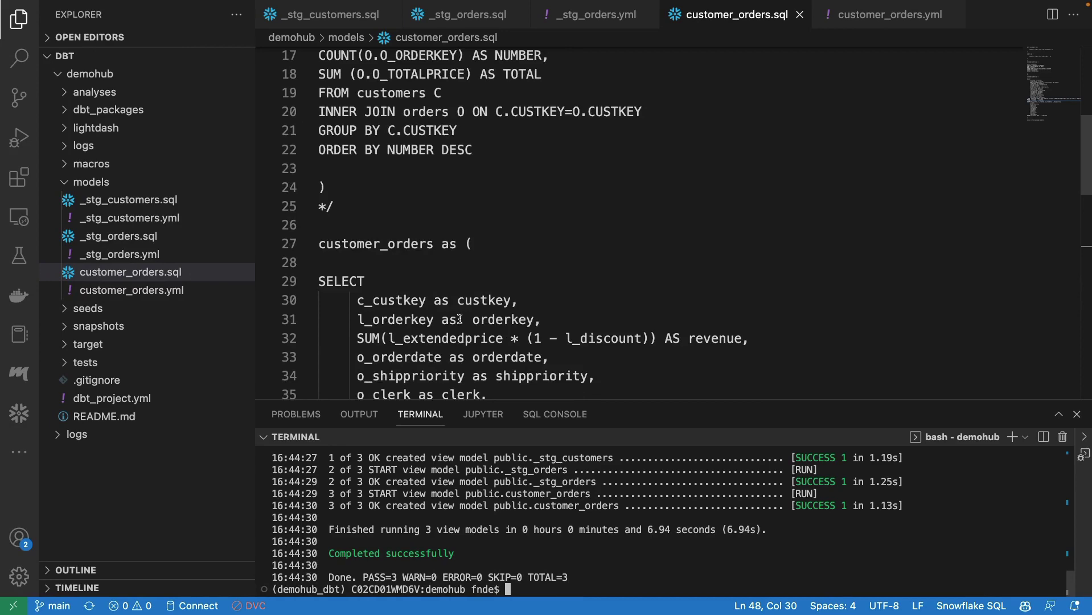
scroll(458, 307, down, 2)
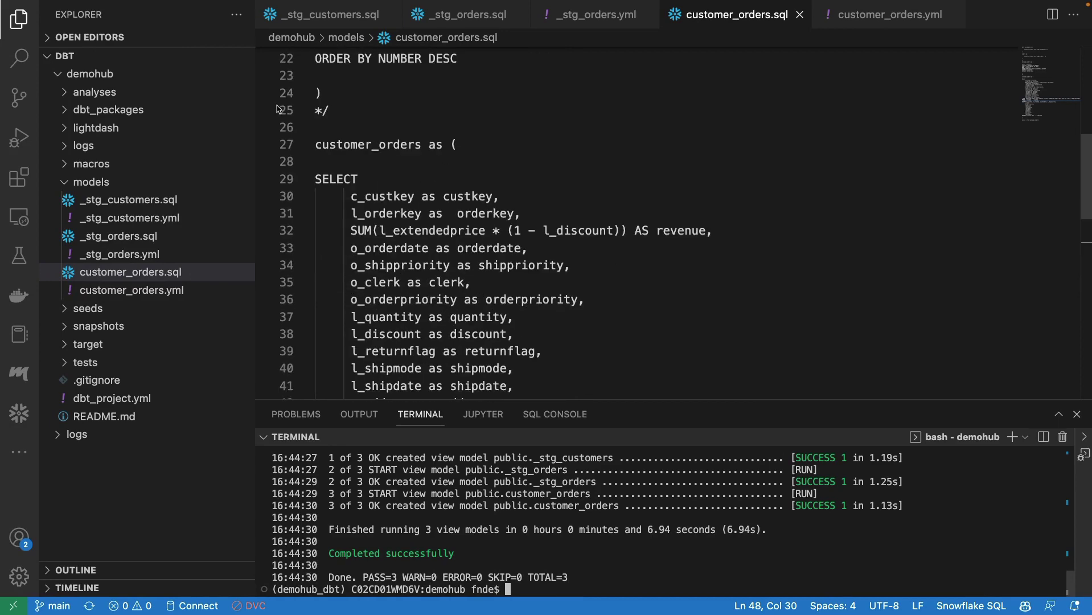
click(142, 296)
scroll(513, 256, down, 3)
drag(407, 250, 452, 266)
scroll(587, 290, down, 2)
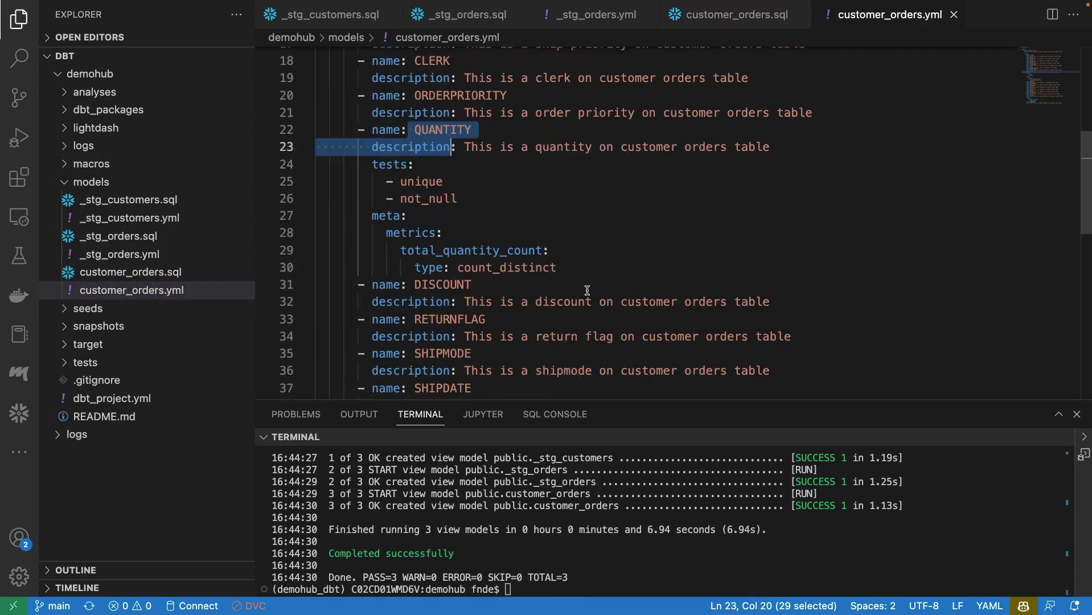
scroll(503, 287, up, 2)
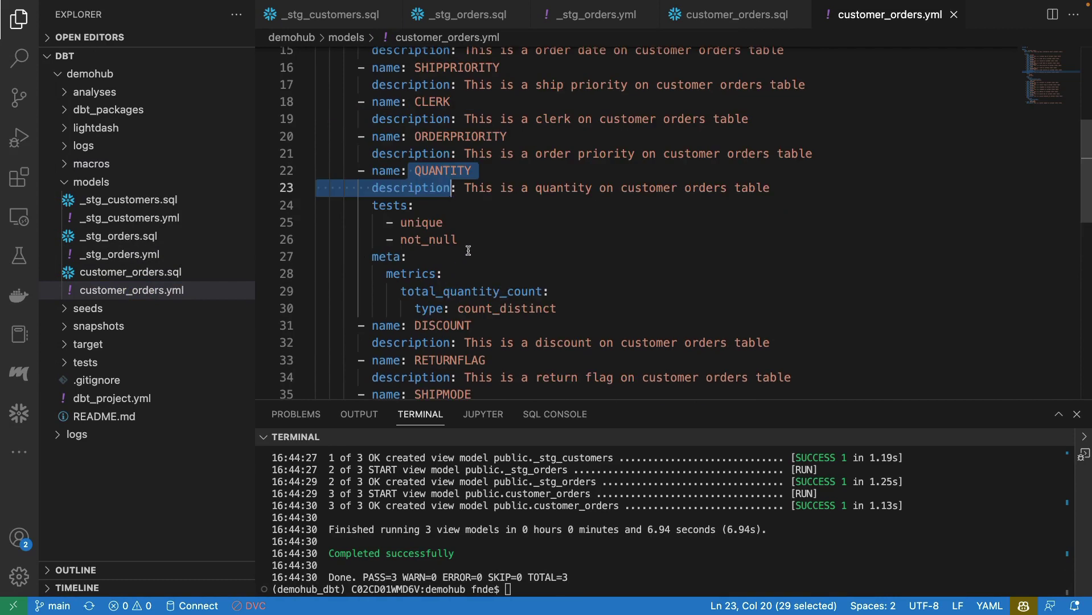
drag(459, 241, 335, 204)
scroll(399, 230, down, 2)
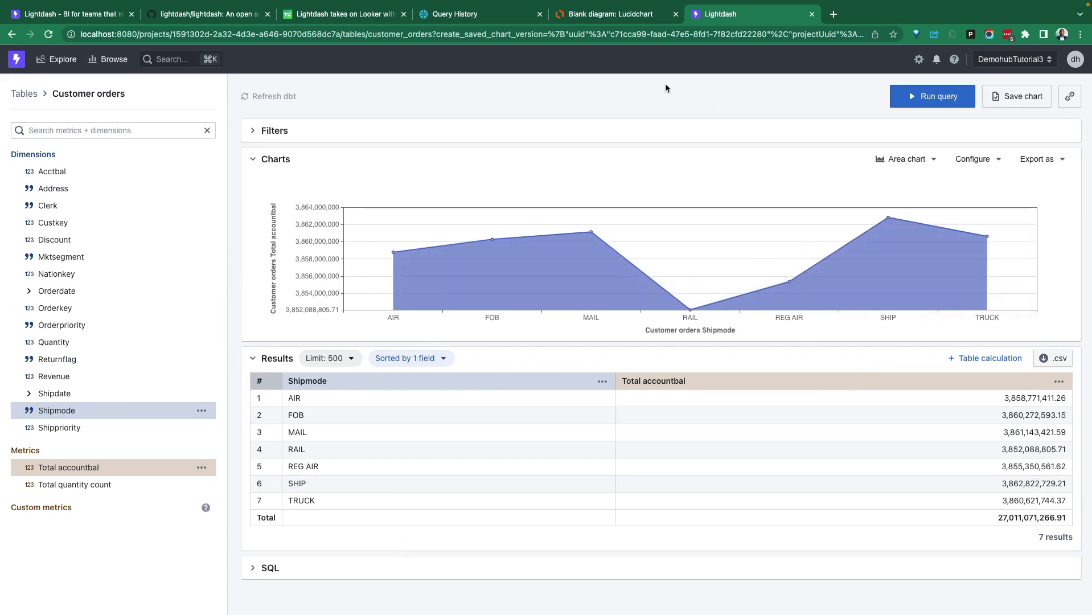
key(ctrl+Left)
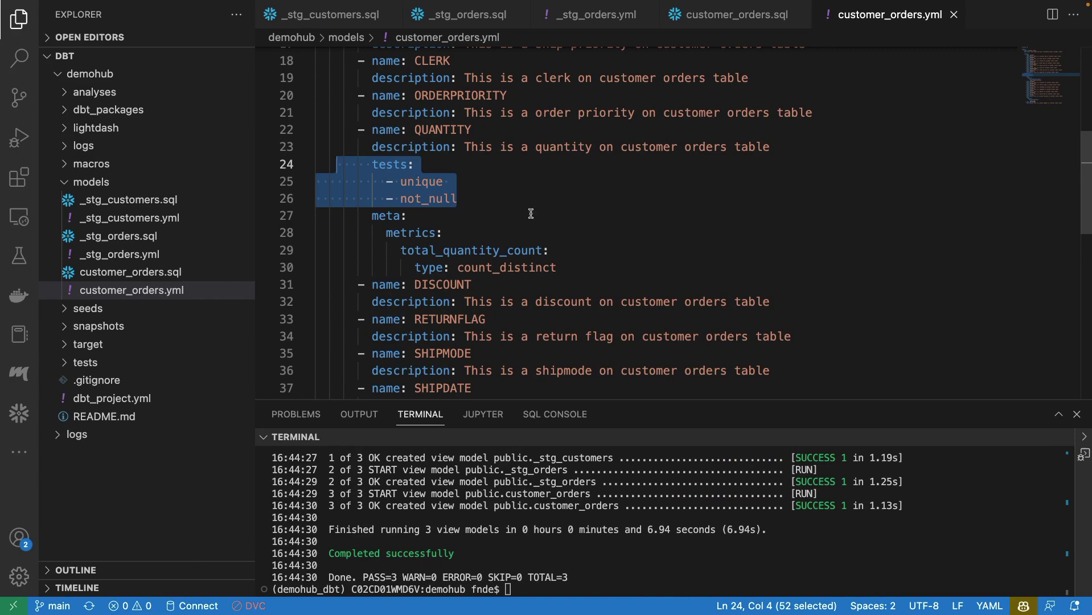
drag(402, 251, 543, 254)
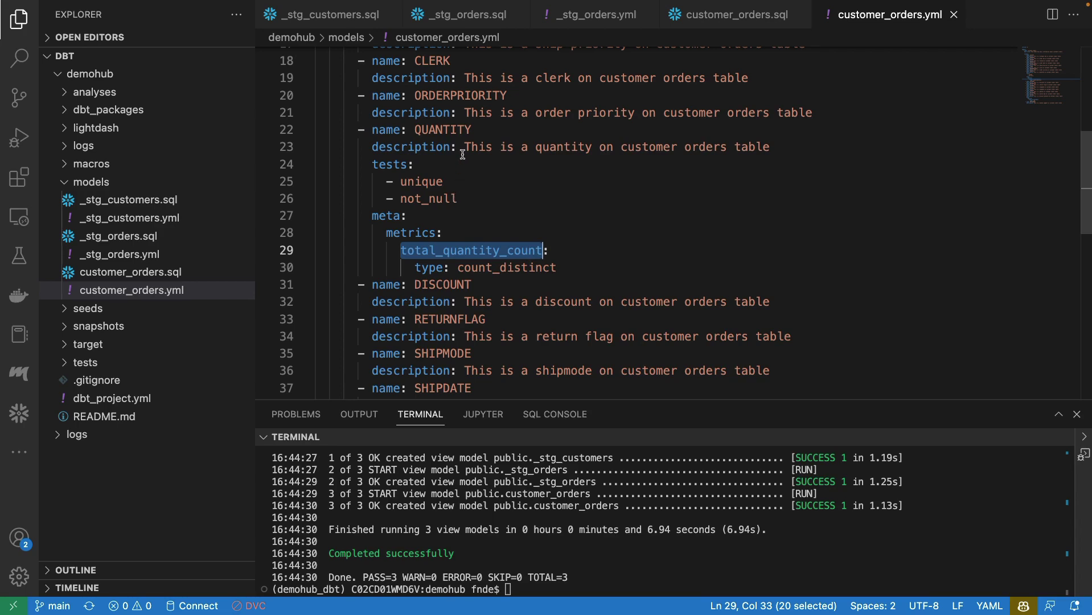
key(super+Tab)
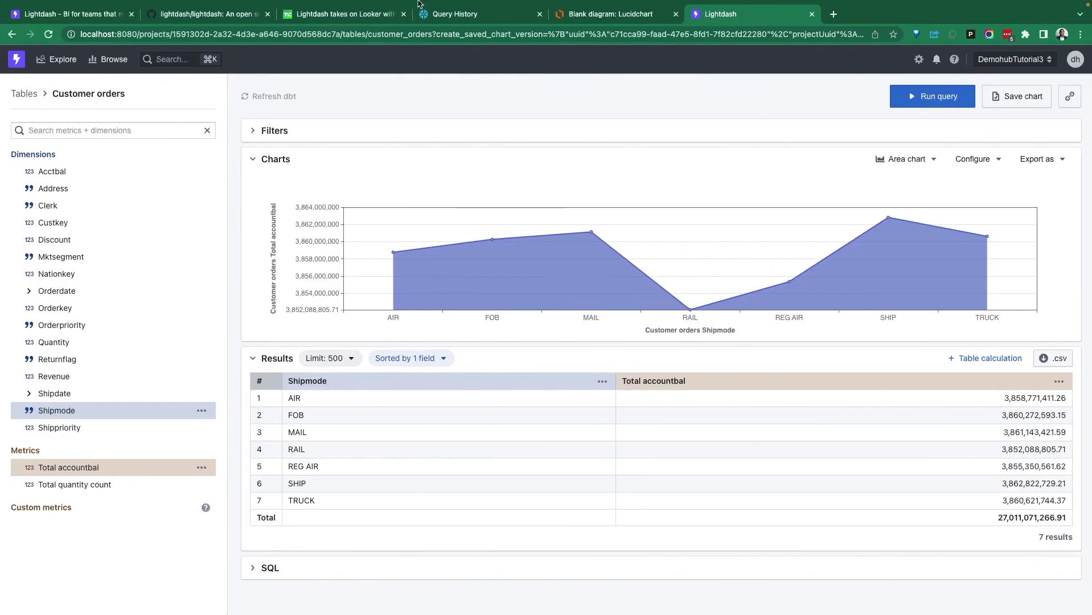
click(340, 14)
scroll(356, 160, up, 1)
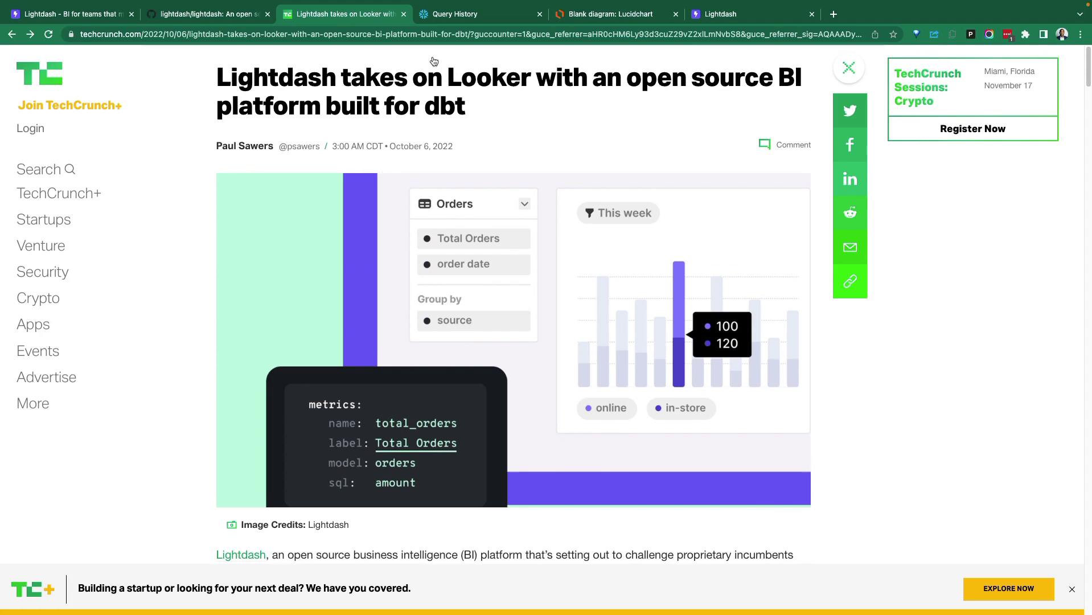
key(ctrl+shift+Tab)
scroll(345, 175, up, 2)
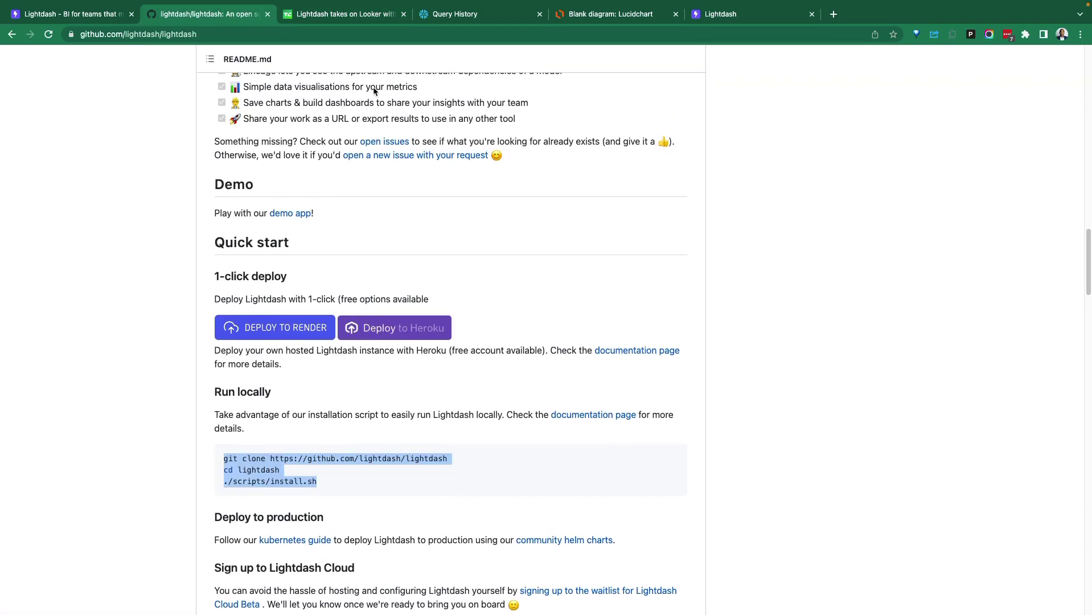
click(622, 15)
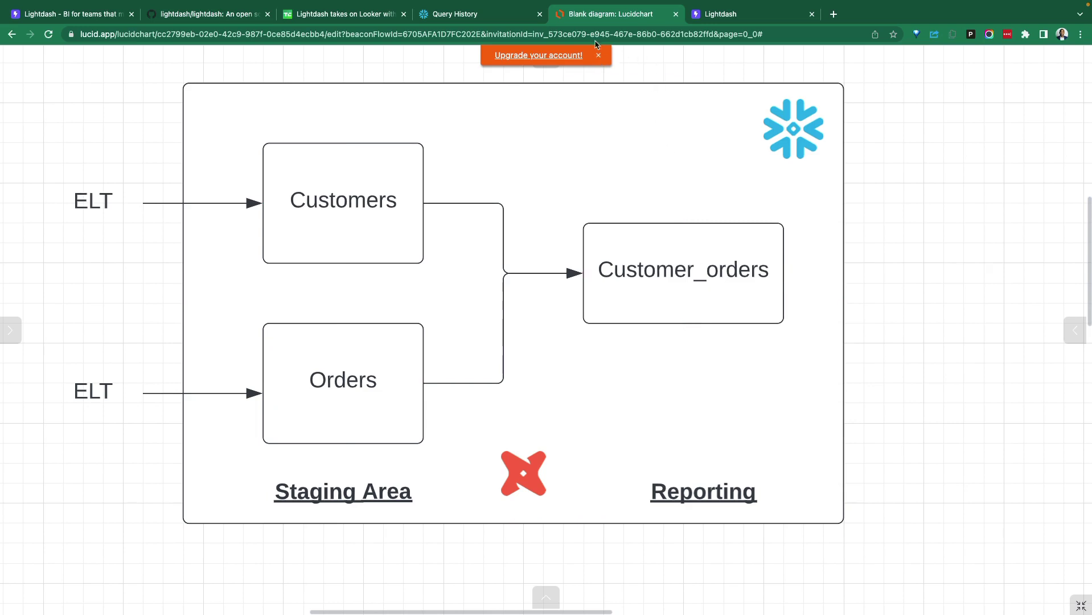
click(746, 15)
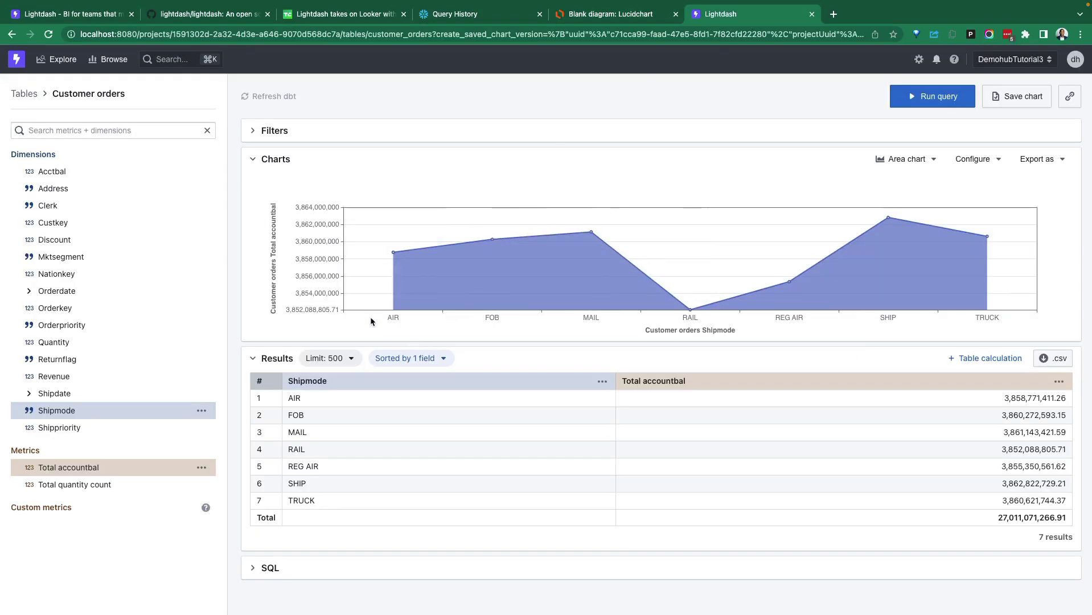
Switch to the lightdash.com tab and scroll to the top of the homepage
mouse_move(373, 308)
click(116, 16)
scroll(234, 227, up, 10)
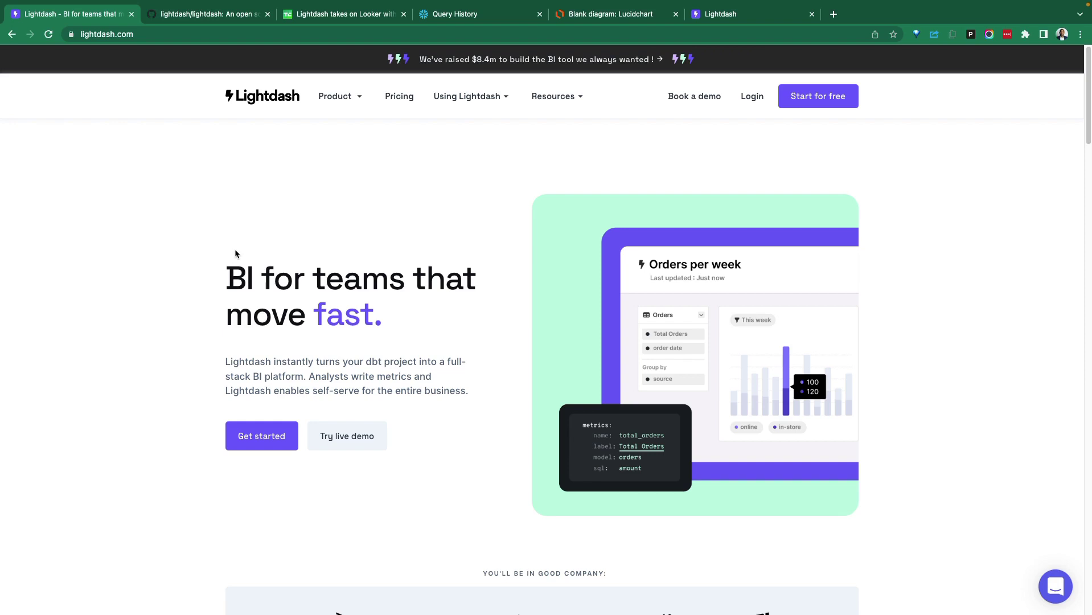
Switch back to VS Code showing customer_orders.yml
key(super+Tab)
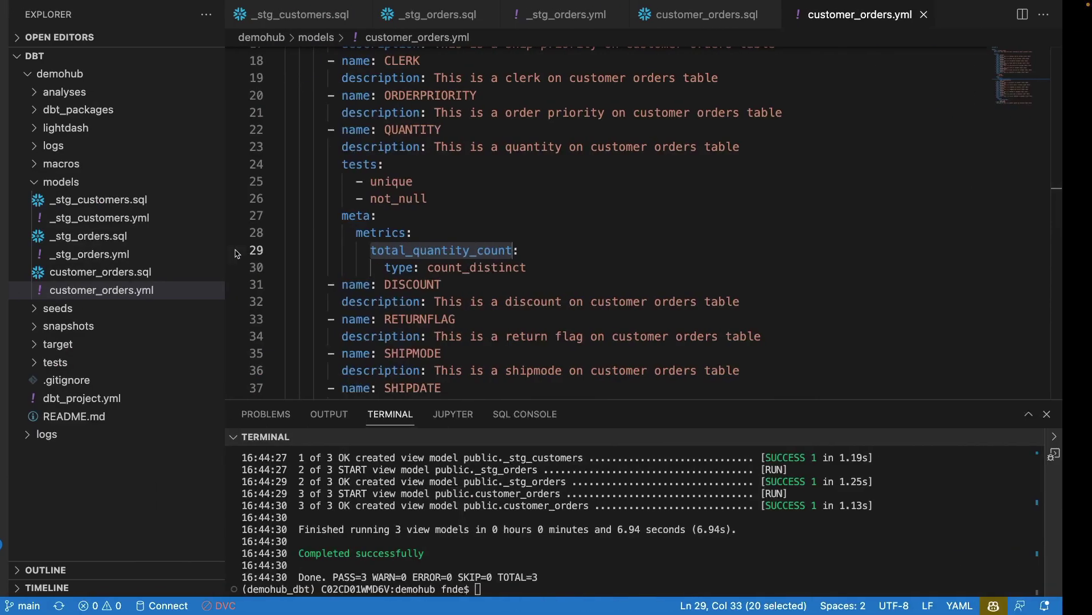